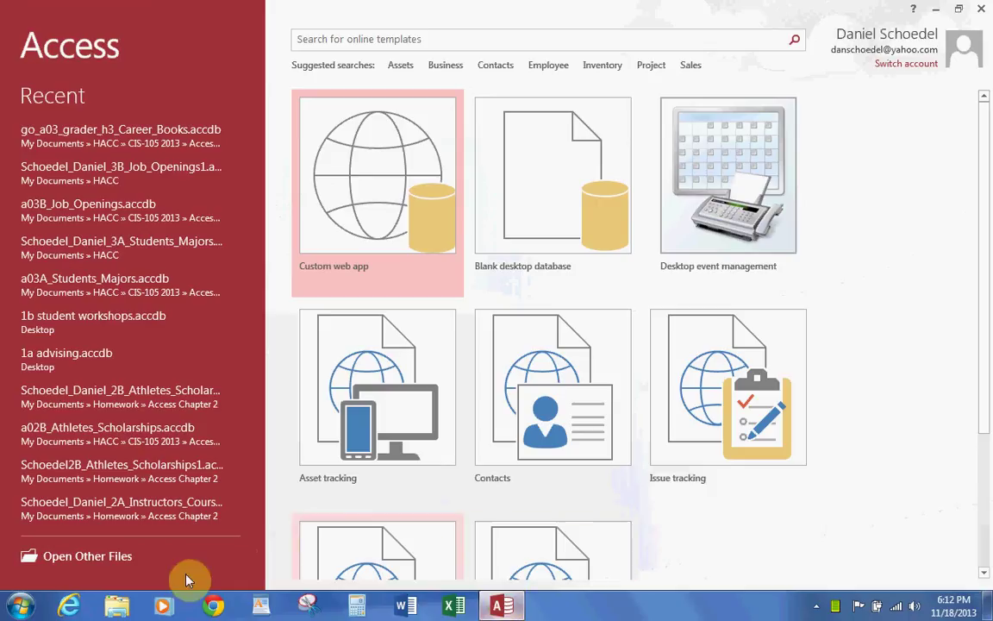
Step: Browse from My Documents into HACC > CIS-105 2013 > Access 2013
left_click(112, 560)
left_click(194, 227)
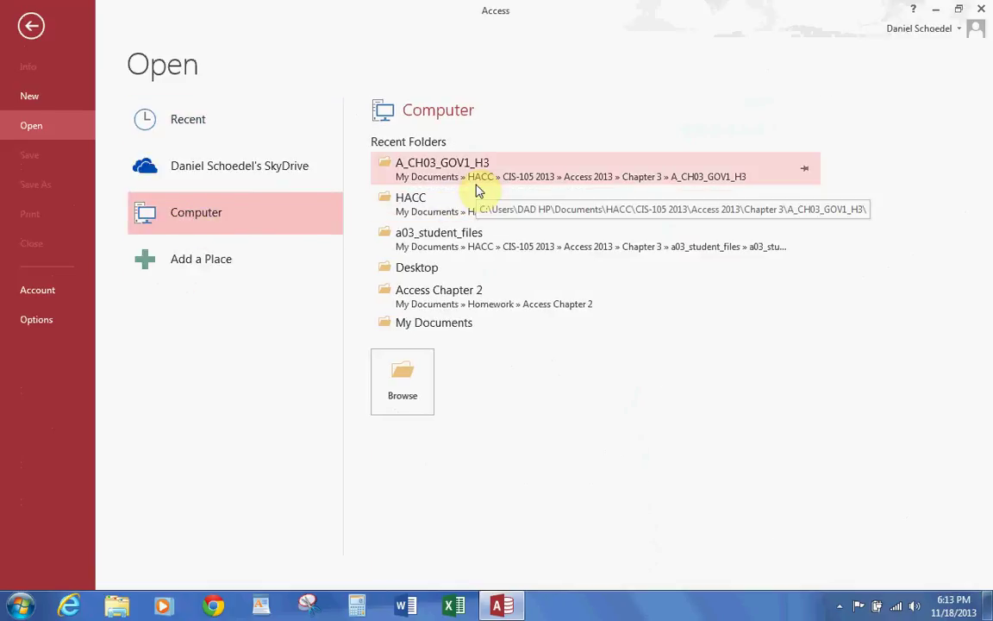
left_click(413, 324)
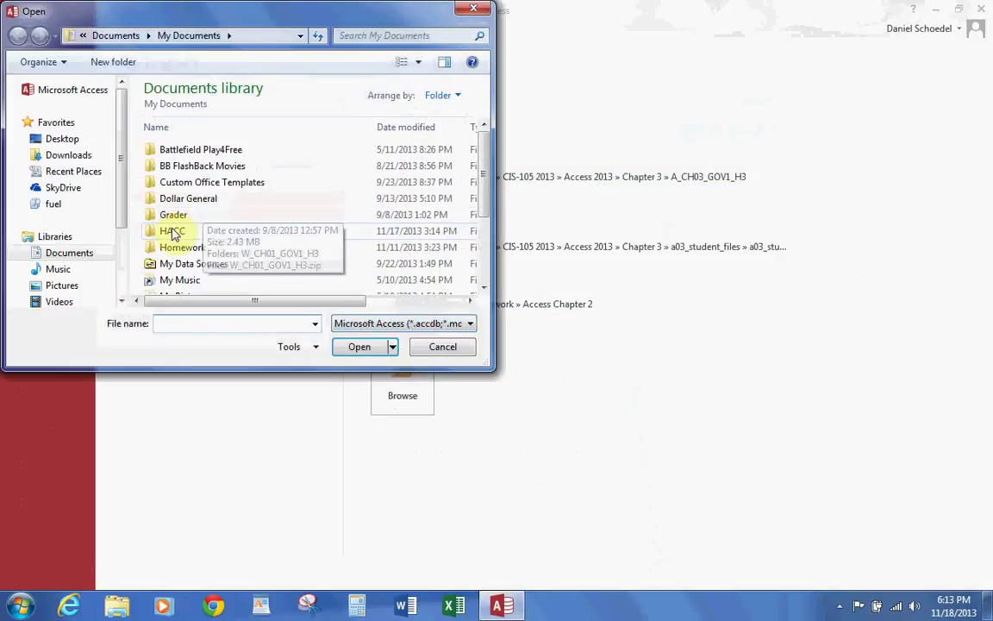
double_click(173, 231)
left_click(204, 150)
double_click(204, 150)
double_click(201, 151)
Step: Open a03A_Students_Majors.accdb from Chapter 3 > a03_student_files
left_click(177, 183)
double_click(182, 183)
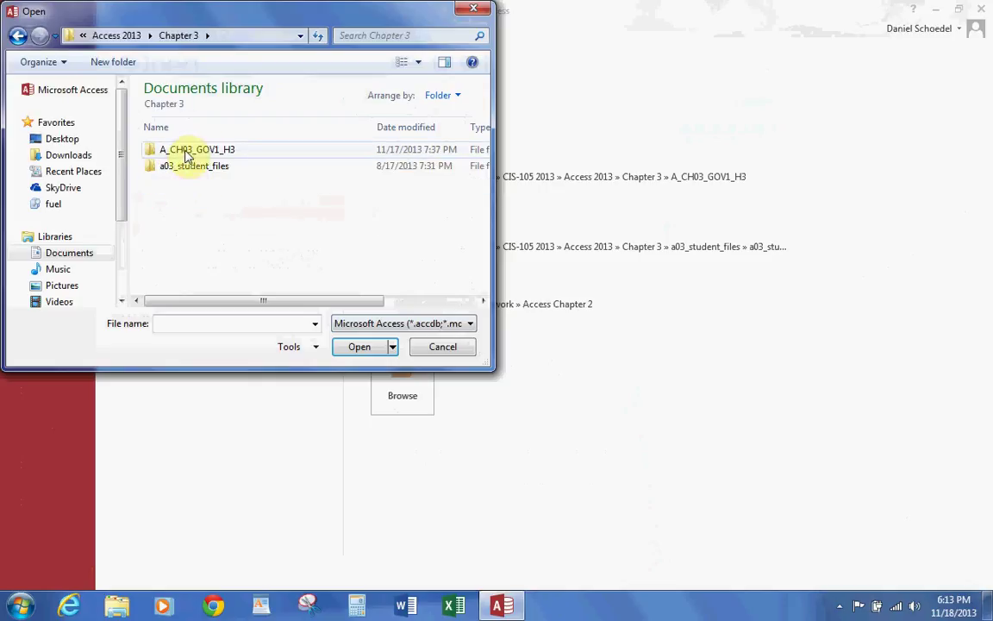
double_click(188, 165)
double_click(188, 151)
left_click(186, 151)
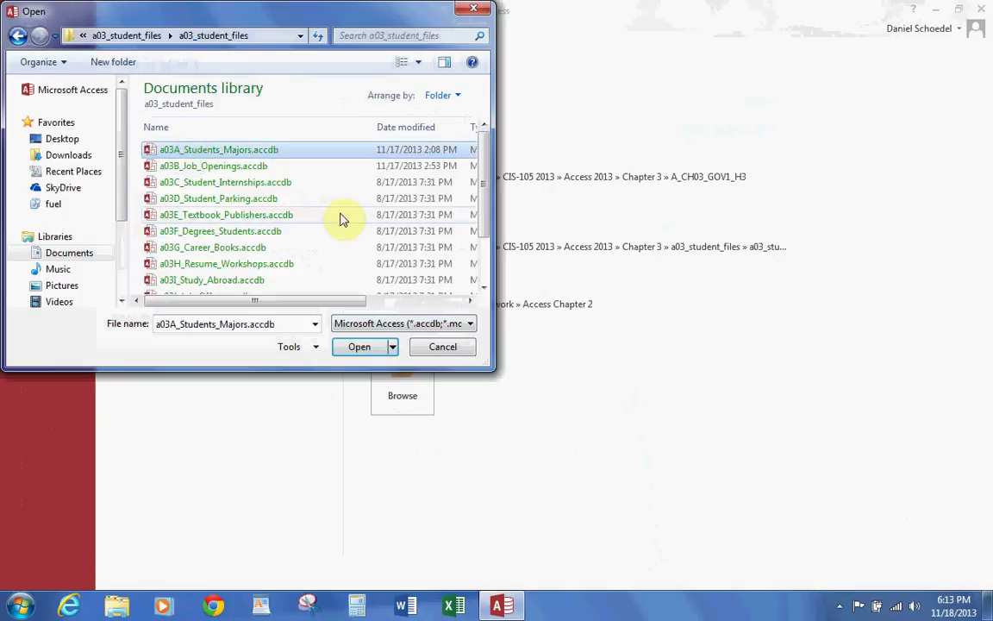
left_click(367, 348)
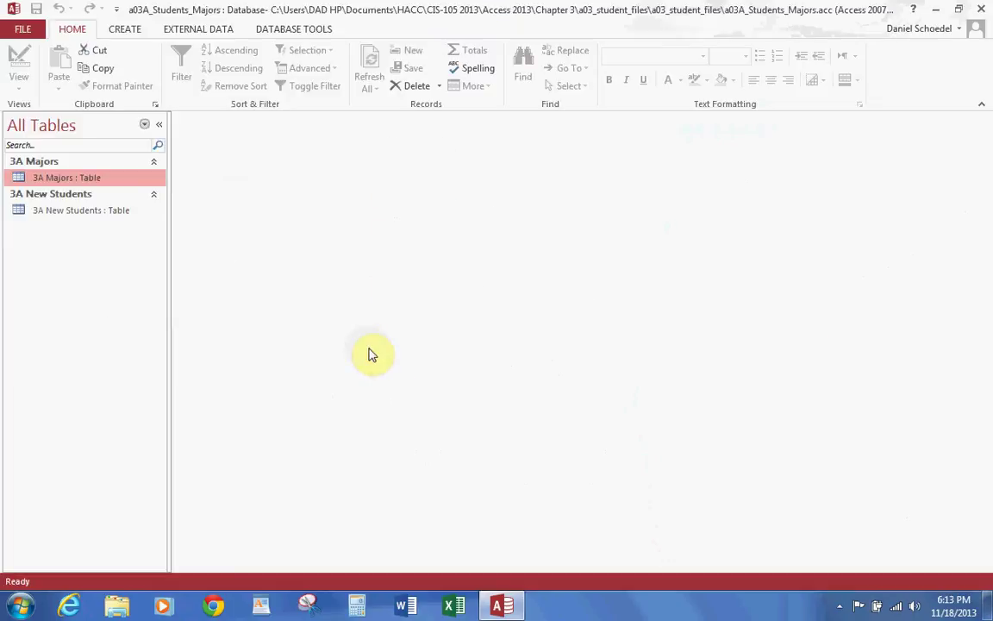
Step: Choose Save Database As to save a new .accdb copy
left_click(24, 28)
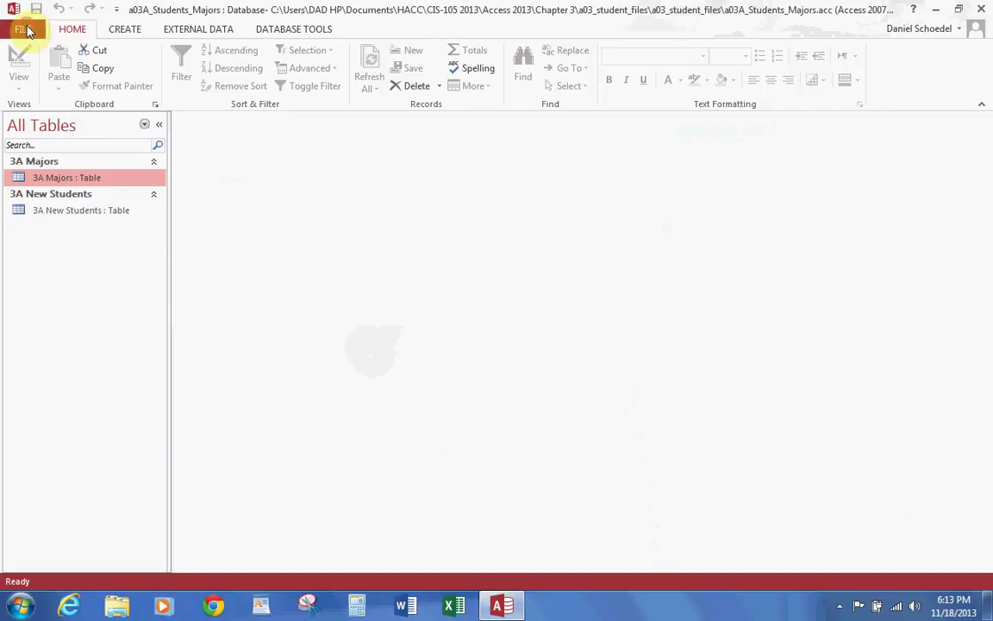
left_click(35, 176)
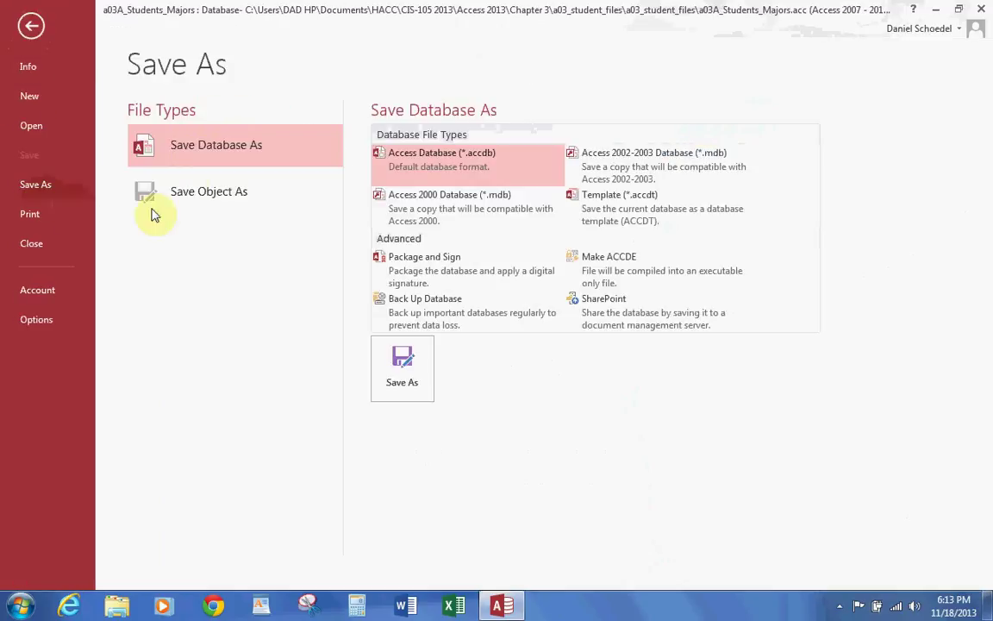
left_click(418, 372)
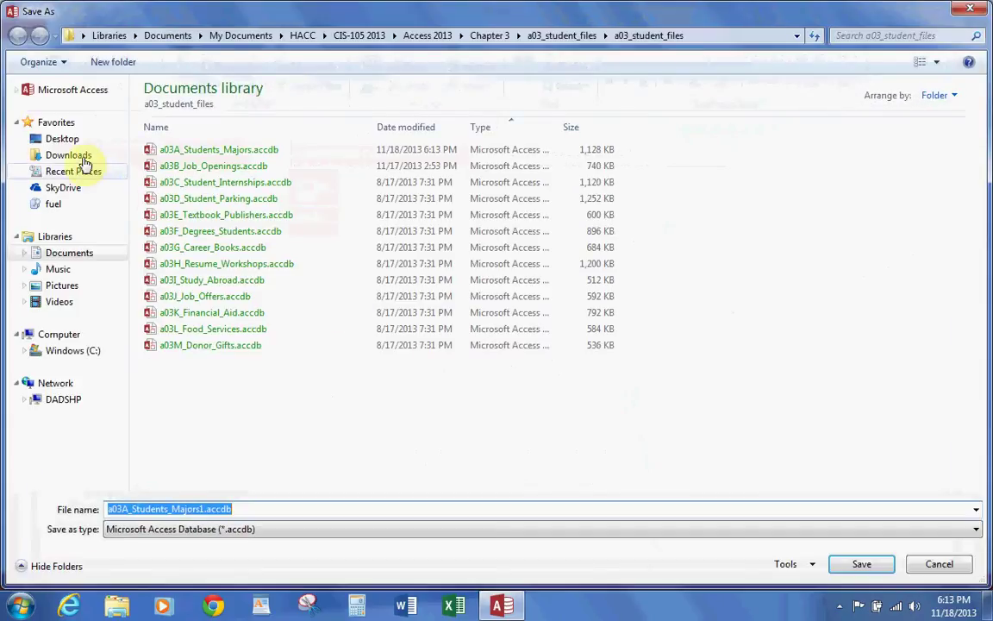
Step: Create an 'Access Chapter 3' folder inside Documents > Homework and open it
left_click(60, 257)
left_click(184, 285)
double_click(184, 285)
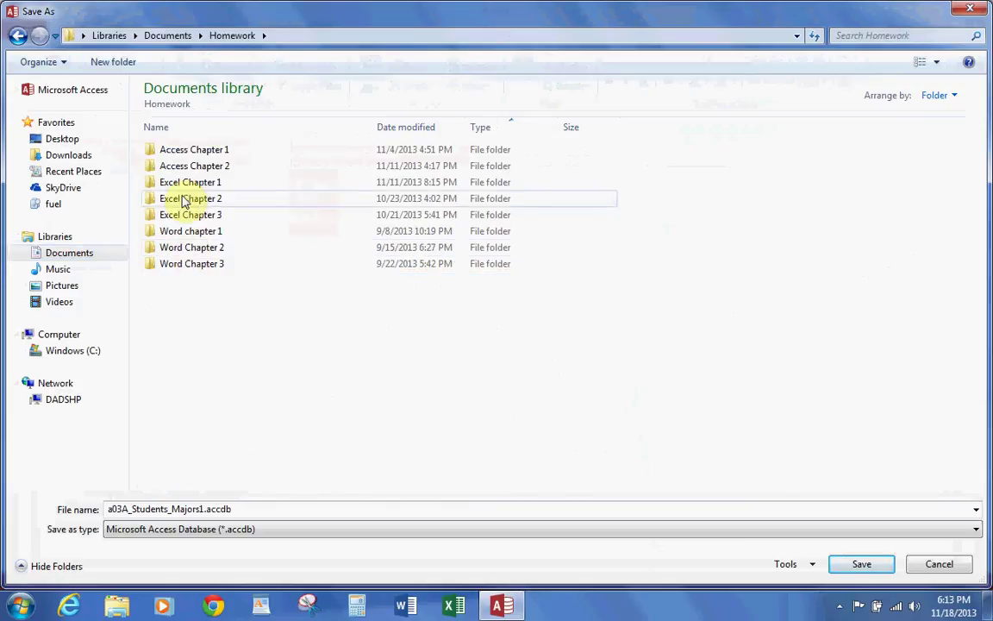
left_click(113, 62)
type("Access Chapter 3")
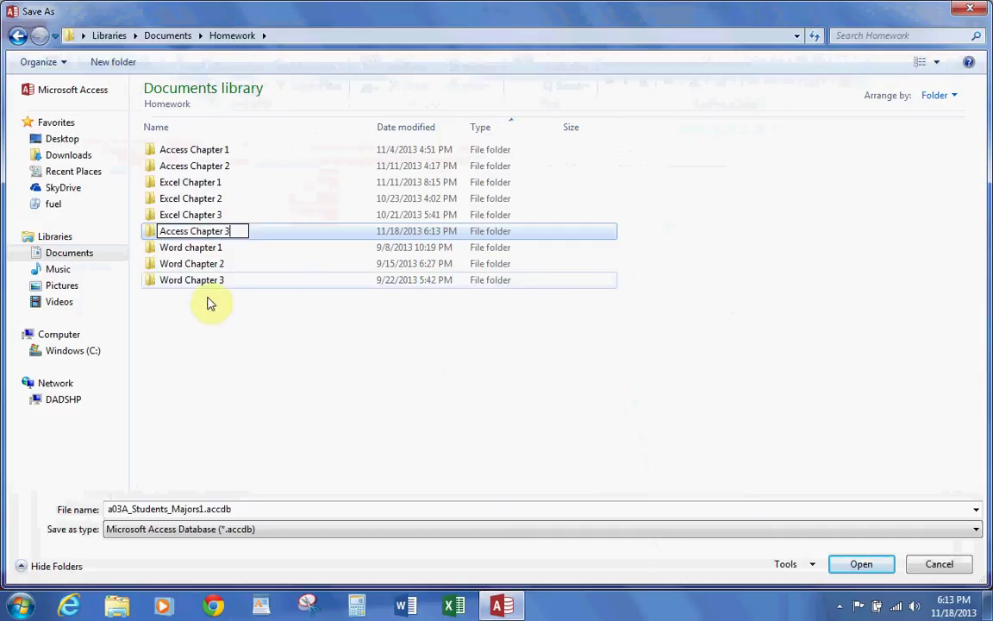
left_click(207, 300)
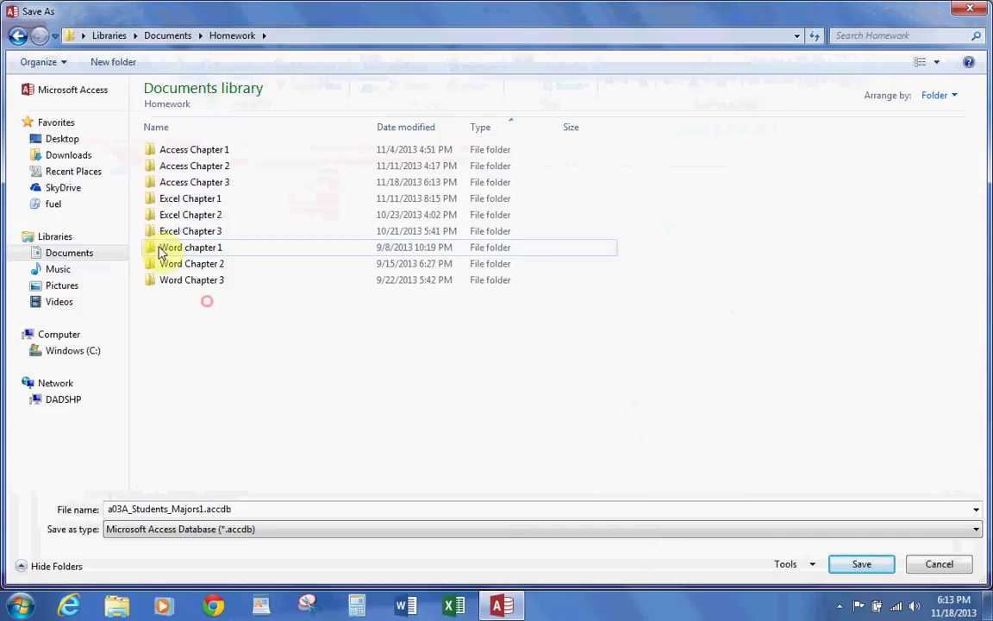
double_click(168, 184)
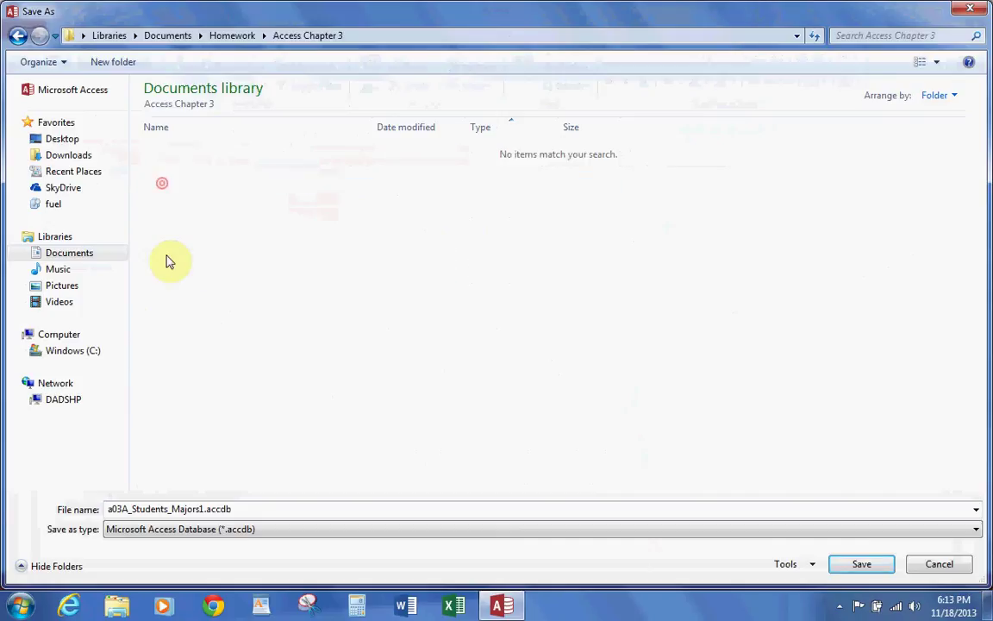
Step: Save the copy as the student's name plus 3A_Students_Majors1
double_click(119, 510)
left_click(122, 508)
key("BackSpace")
key("BackSpace")
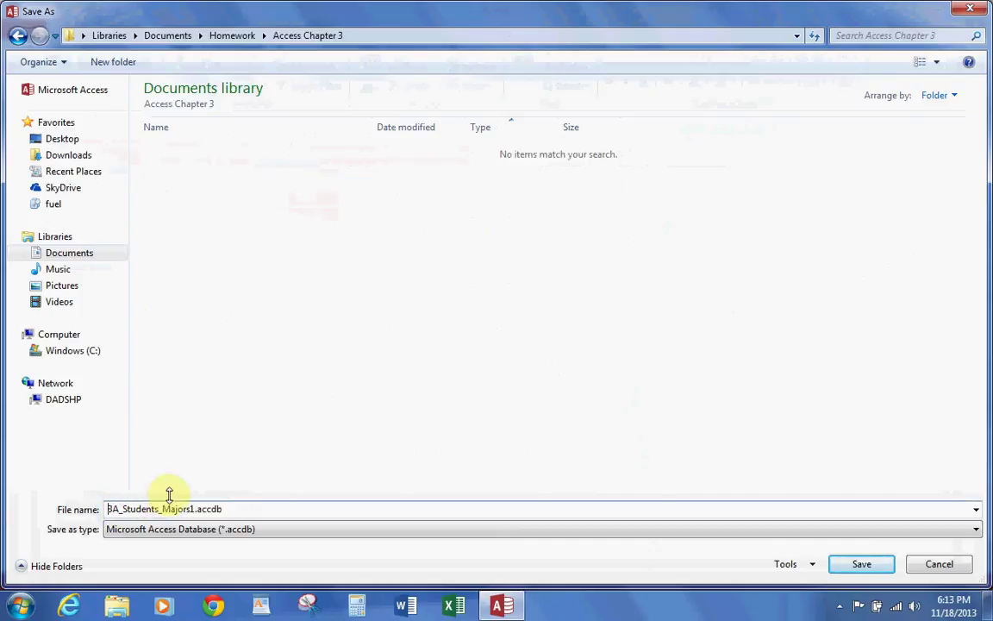
type("Schoedel")
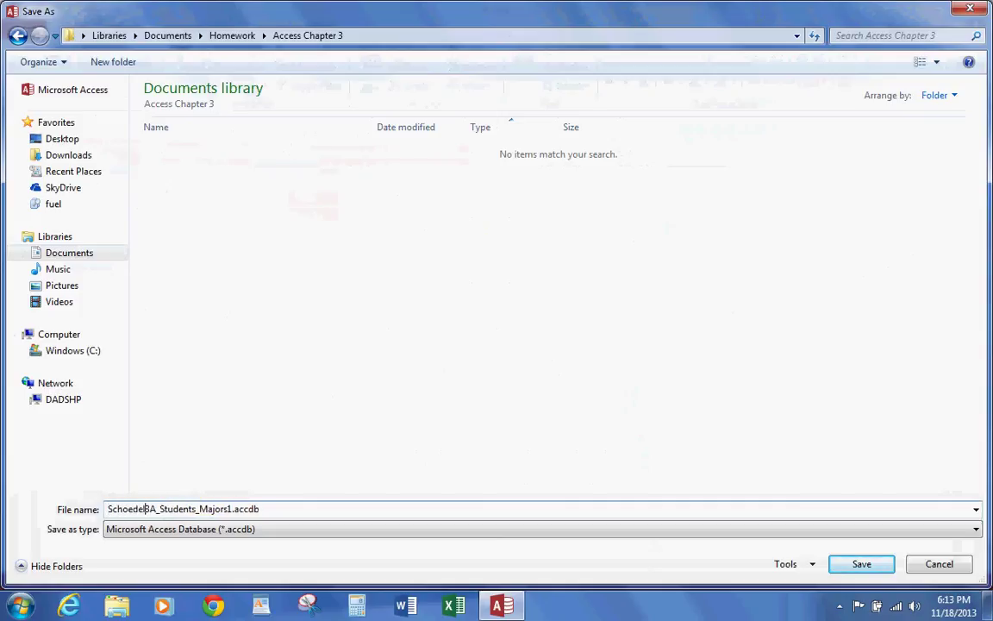
type("_Daniel")
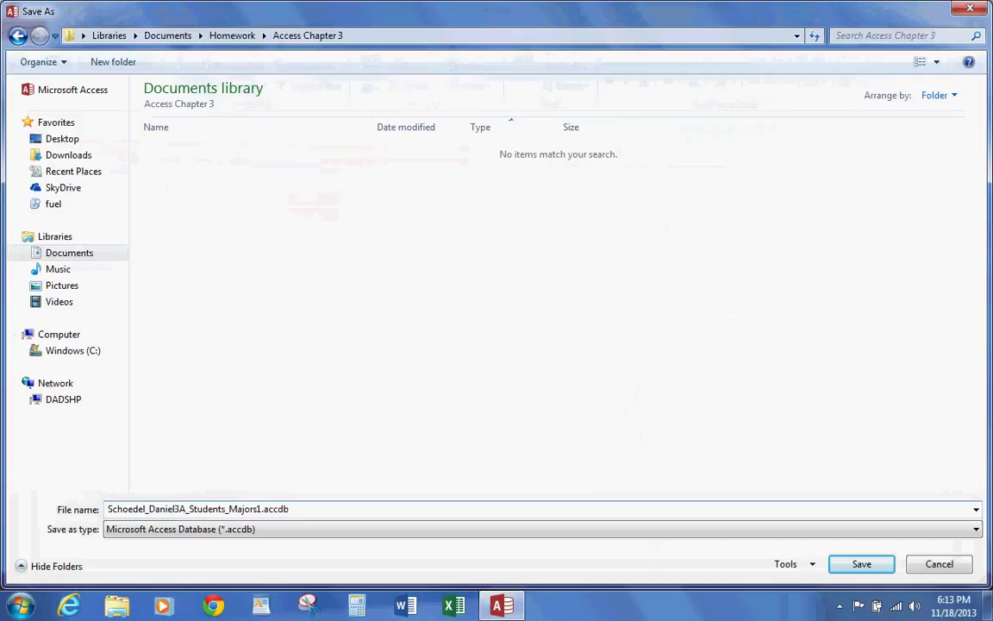
type("_")
left_click(856, 563)
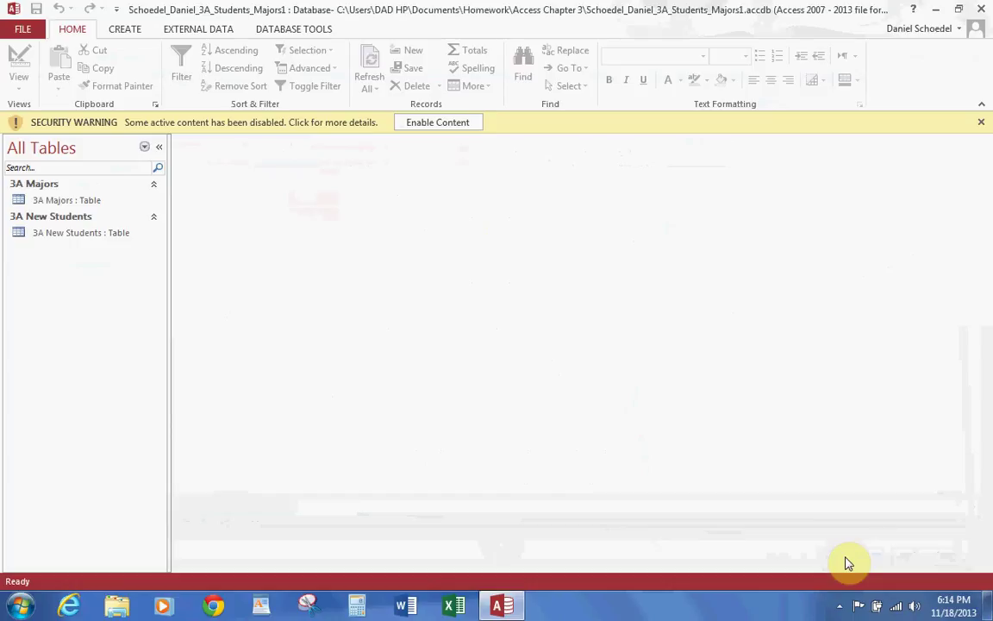
Step: Enable content, then review the 3A Majors to 3A New Students one-to-many relationship
left_click(437, 124)
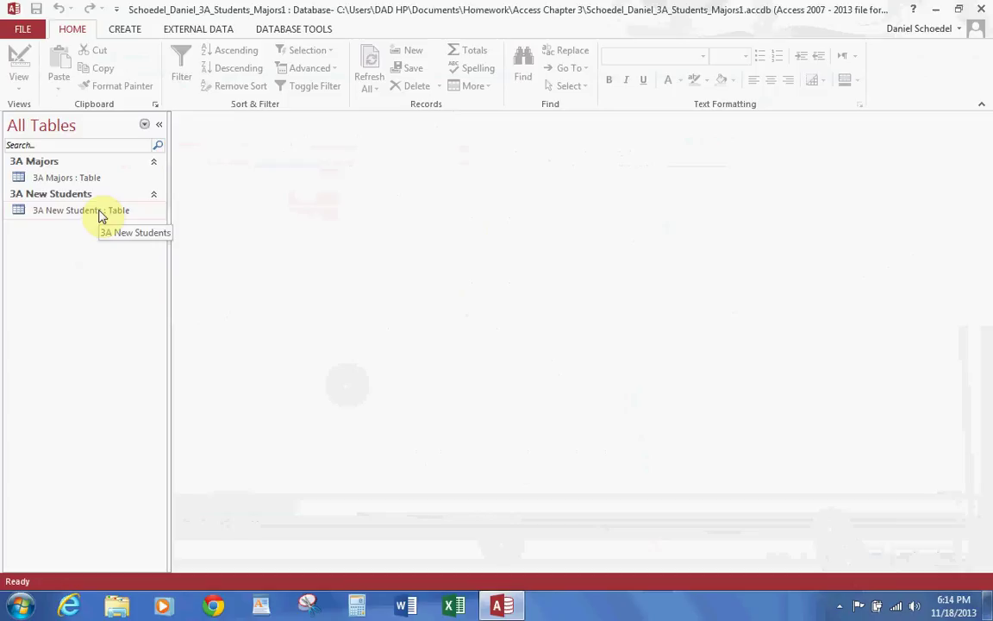
left_click(274, 28)
left_click(178, 76)
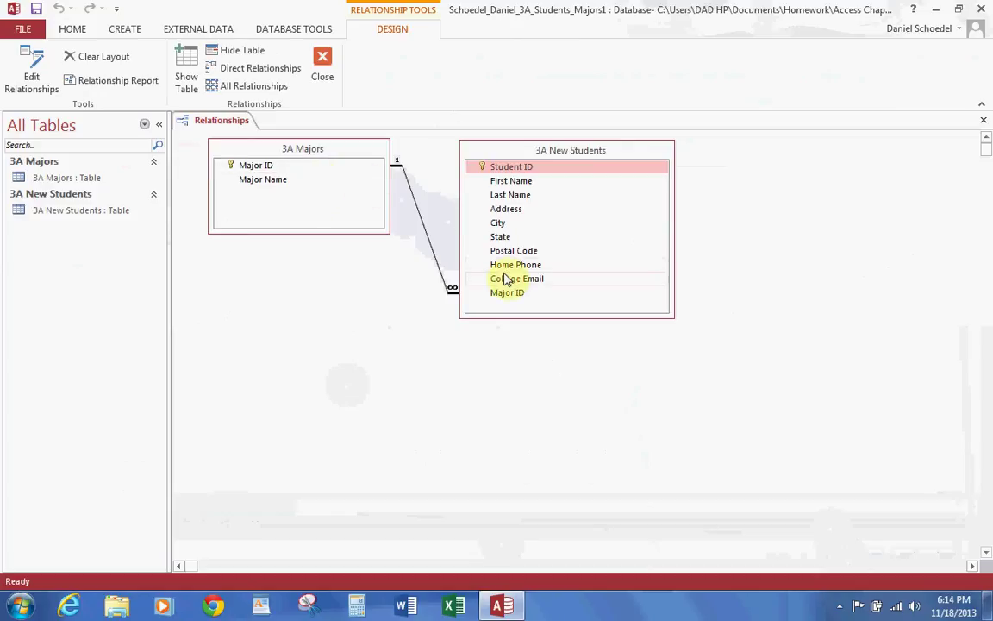
left_click(982, 123)
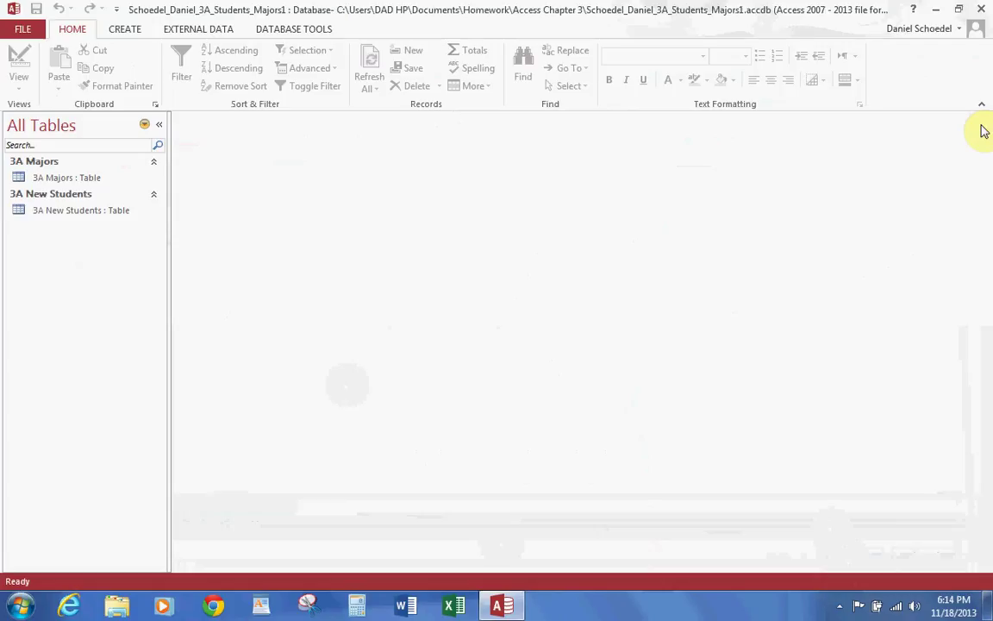
Step: Generate a form from the 3A New Students table, closing the Property Sheet and Navigation Pane
double_click(76, 213)
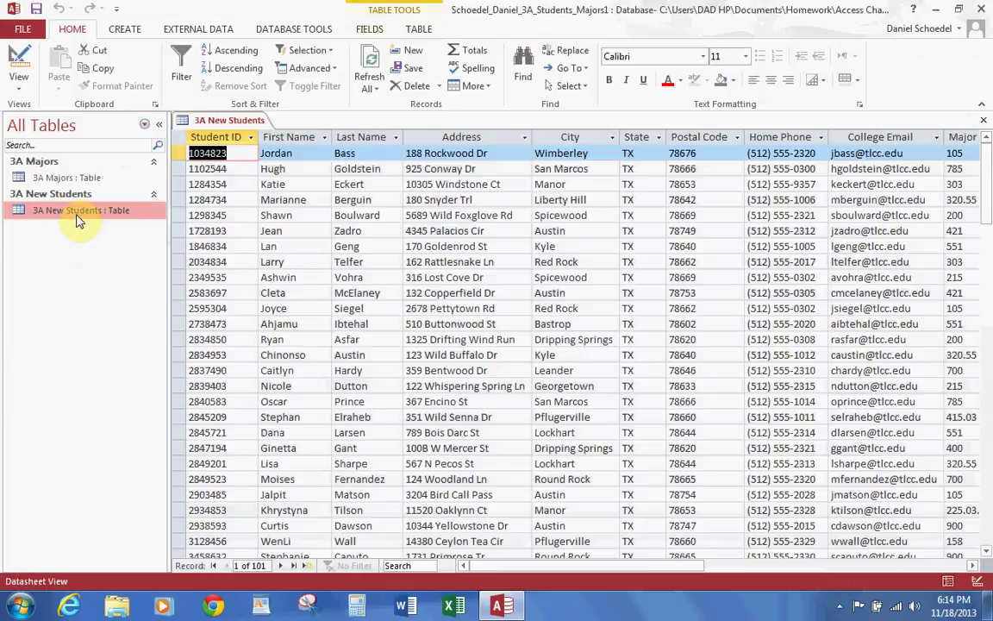
left_click(136, 32)
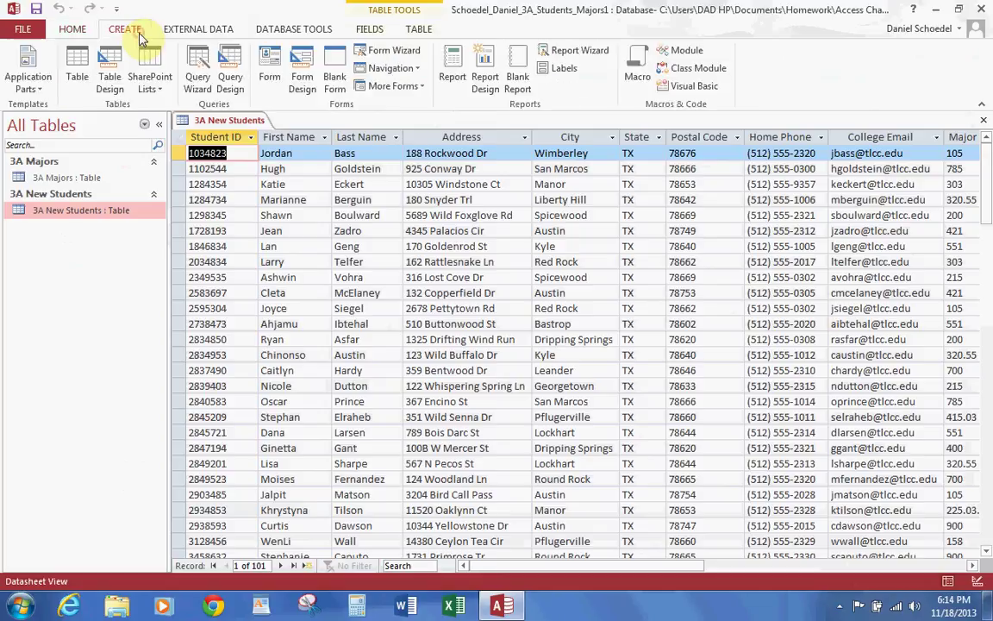
left_click(269, 67)
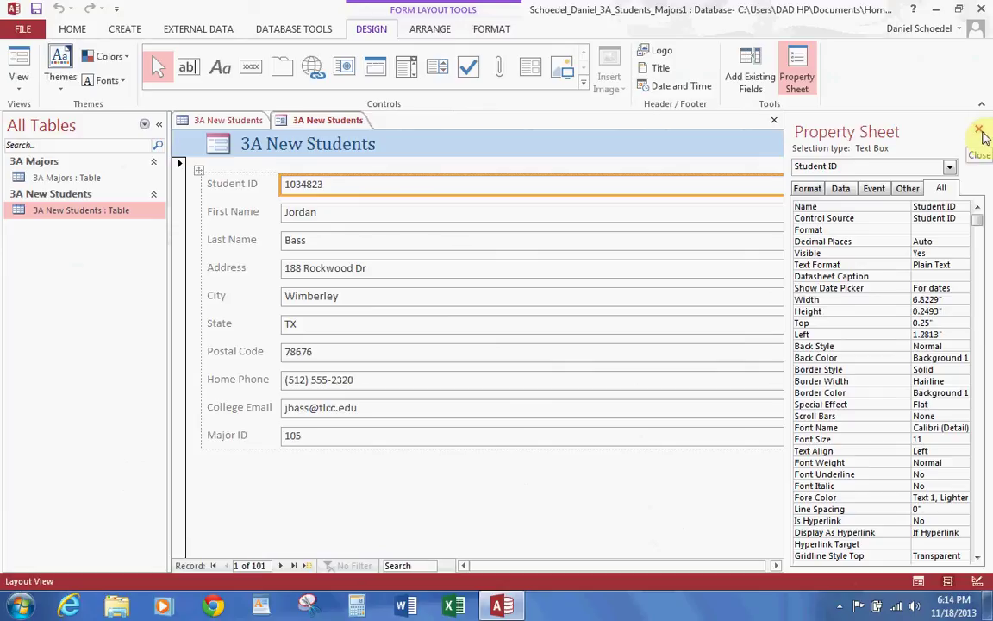
left_click(980, 132)
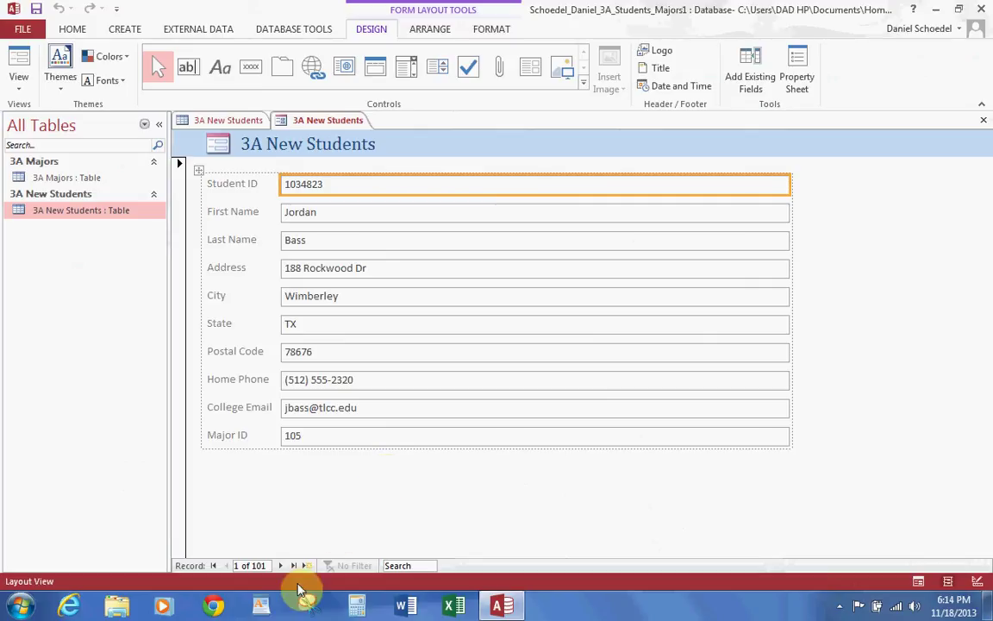
left_click(159, 124)
Step: Switch the form to Form View, browse the student records, then save it
left_click(18, 85)
left_click(49, 112)
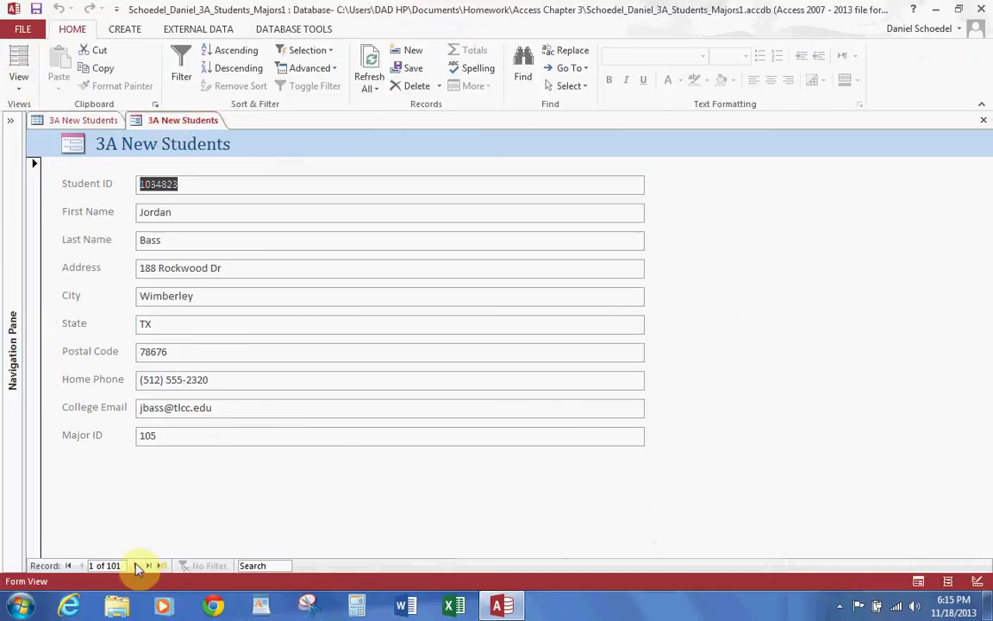
left_click(136, 565)
left_click(149, 565)
left_click(68, 565)
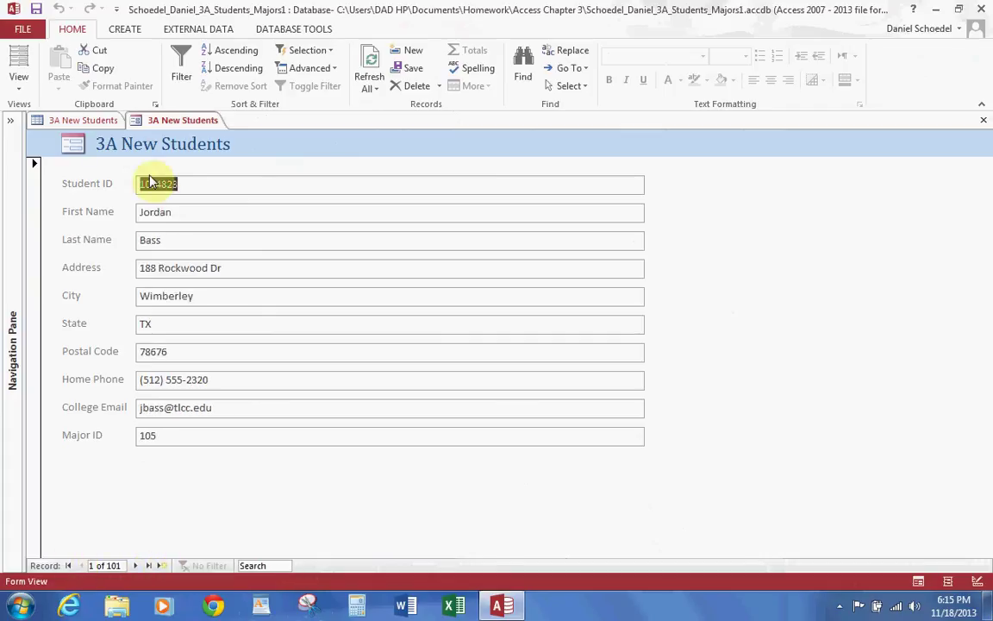
left_click(36, 10)
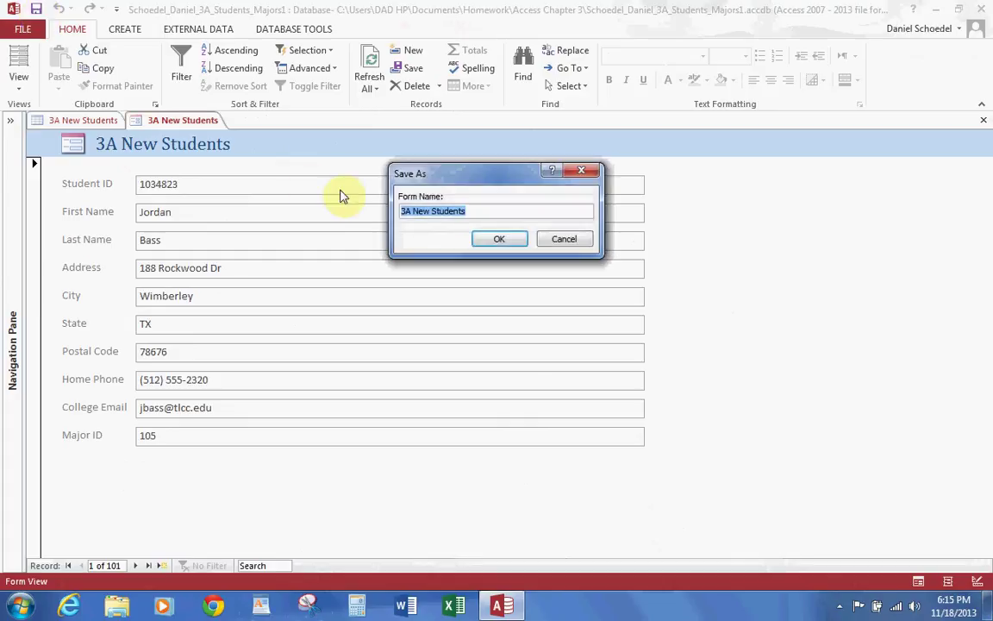
Step: Name the form with the author's name plus '3A New Students Form', then close it
left_click(477, 209)
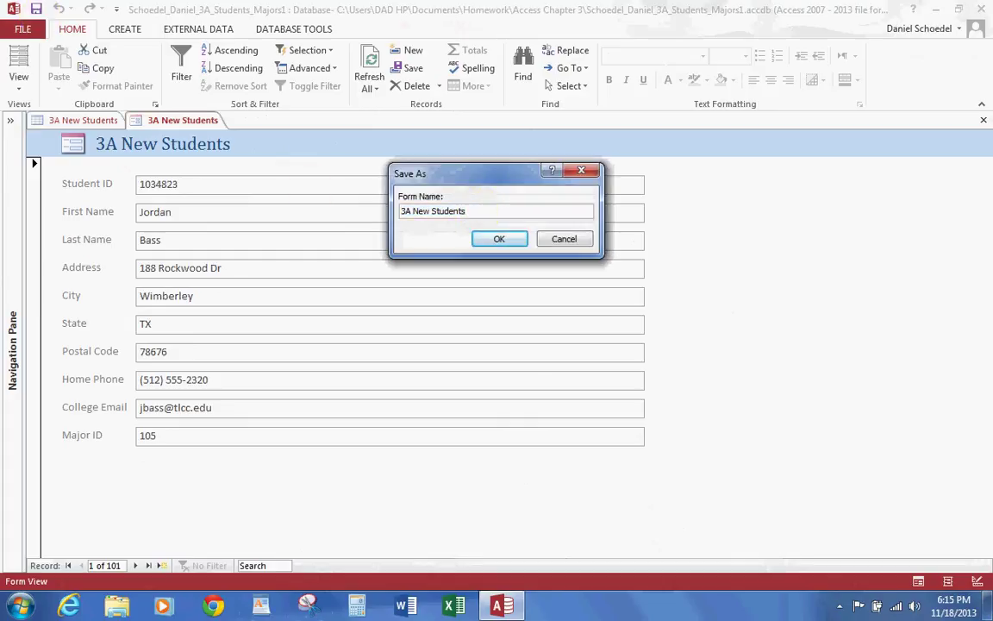
key("BackSpace")
key("BackSpace")
key("BackSpace")
key("BackSpace")
key("BackSpace")
key("BackSpace")
key("BackSpace")
key("BackSpace")
key("BackSpace")
key("BackSpace")
key("BackSpace")
key("BackSpace")
key("BackSpace")
key("BackSpace")
key("BackSpace")
key("BackSpace")
type("Sco")
type("oedel Daniel")
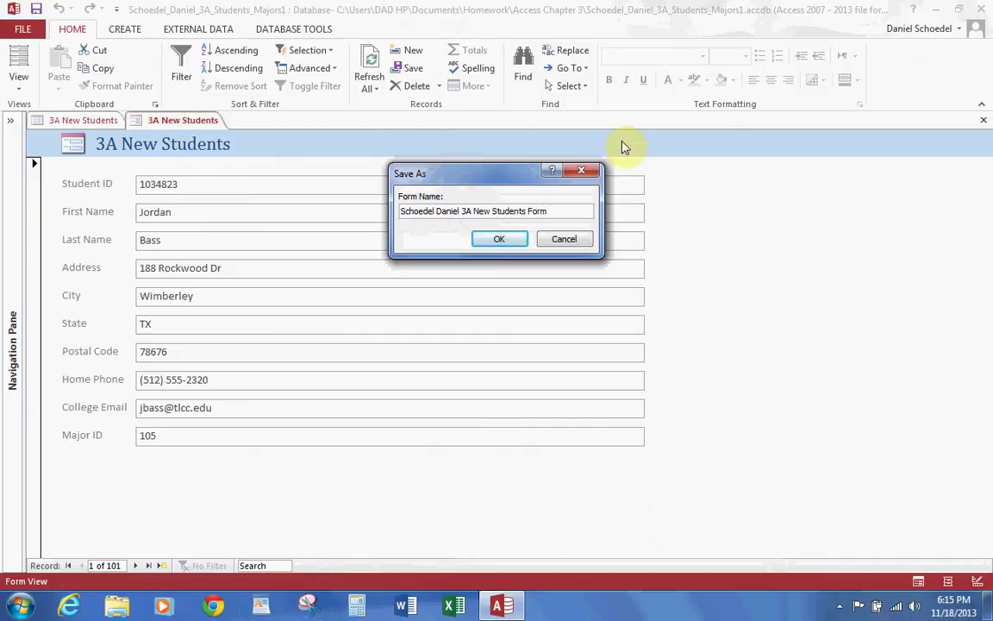
left_click(509, 238)
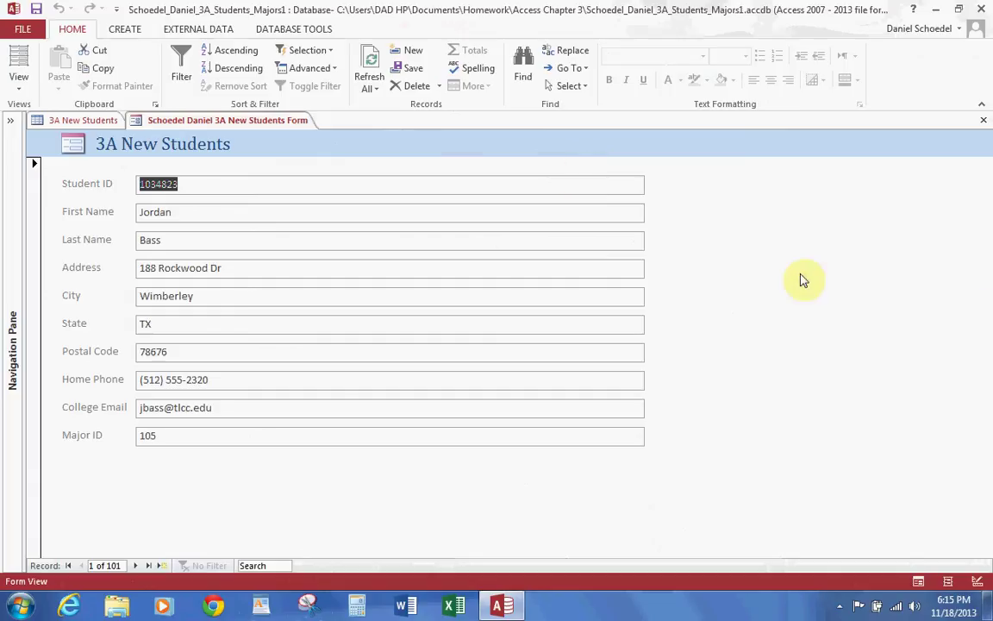
left_click(983, 120)
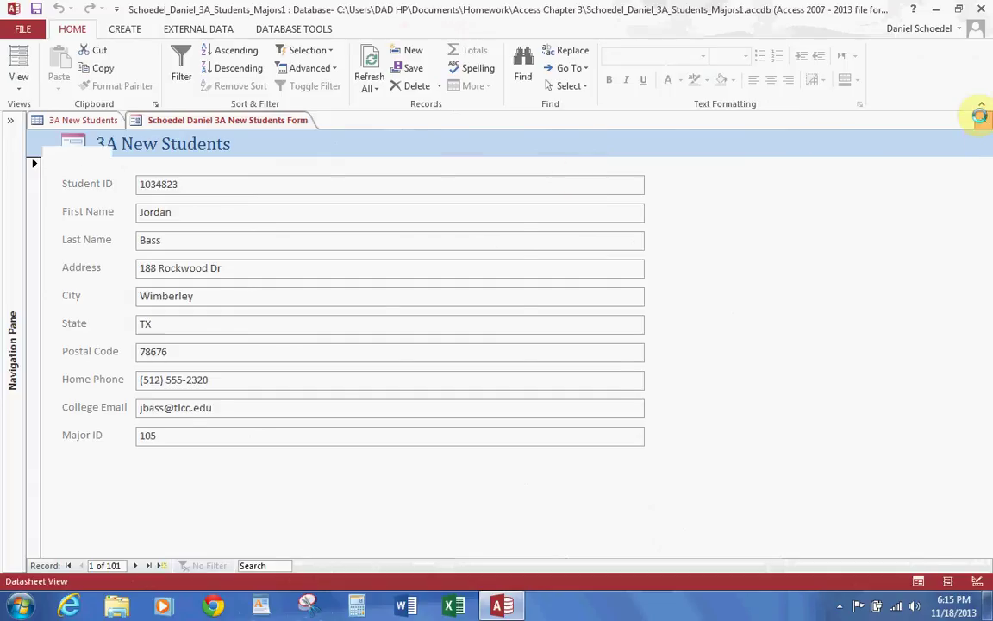
Step: Open the 3A Majors table and generate a form with its students subform
left_click(982, 121)
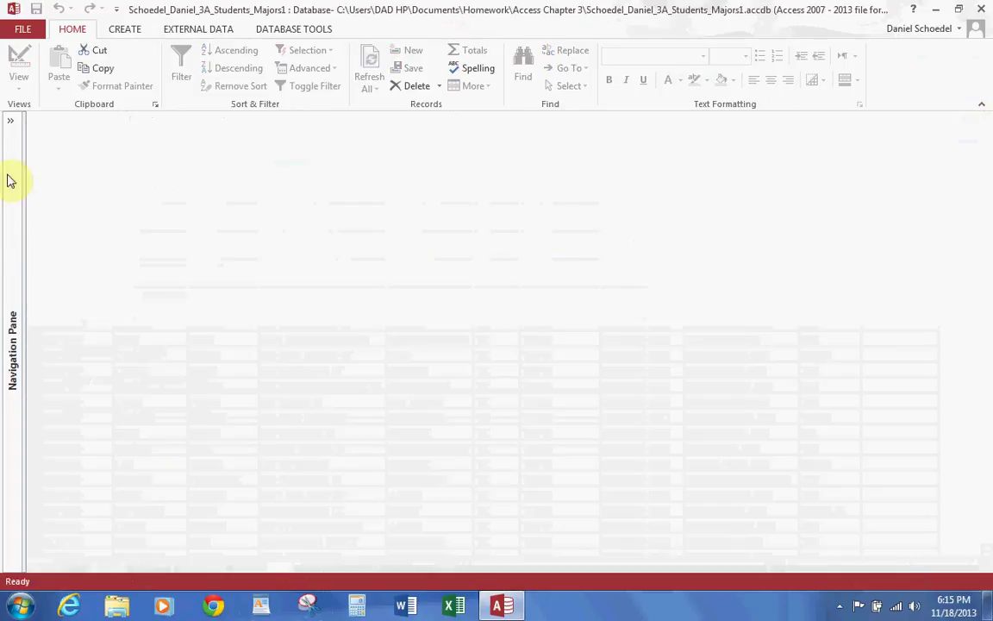
left_click(10, 122)
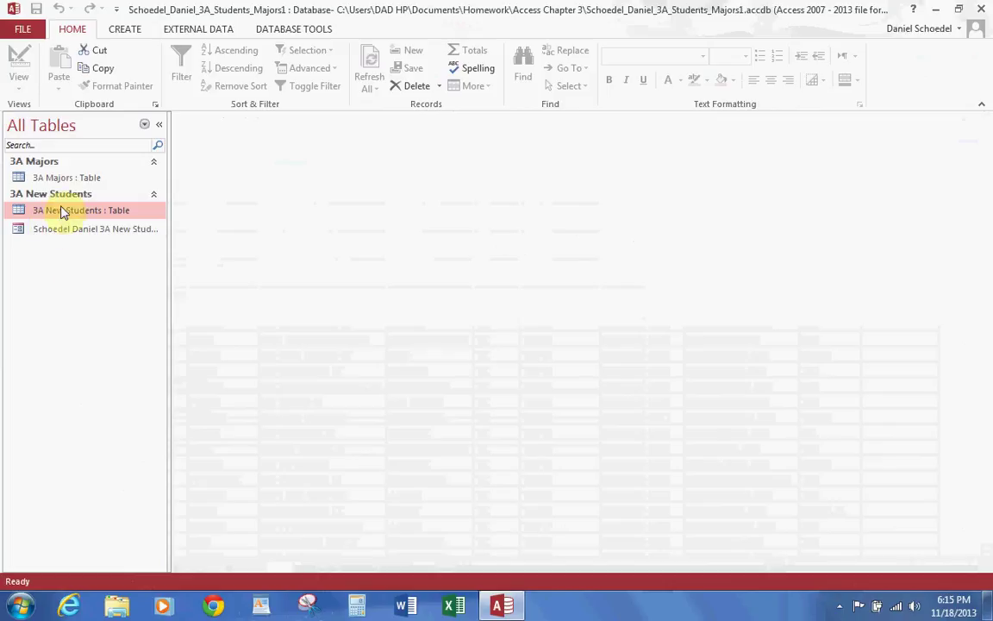
double_click(66, 178)
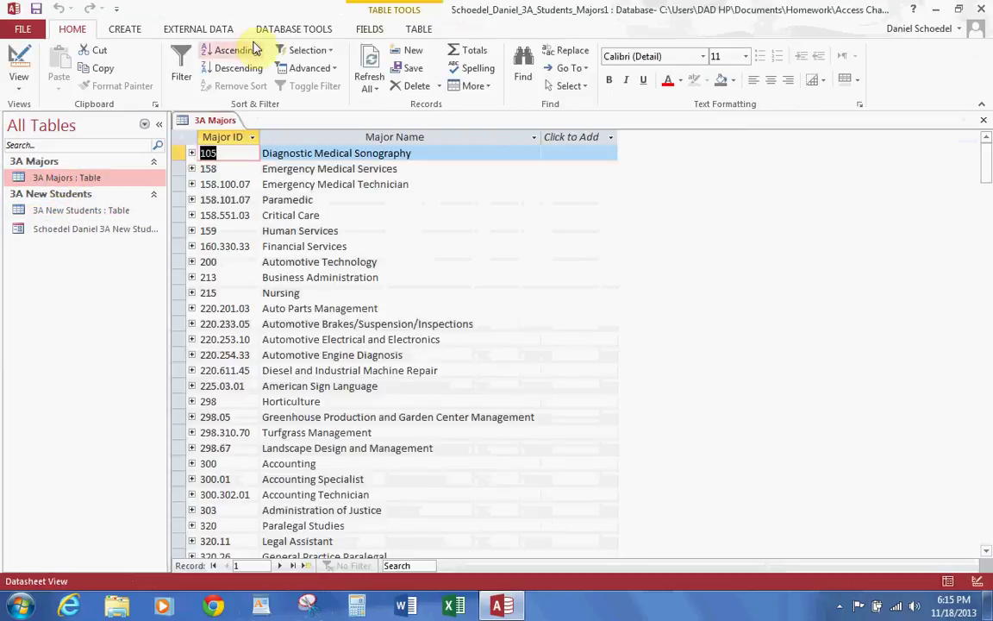
left_click(158, 124)
left_click(125, 29)
left_click(274, 69)
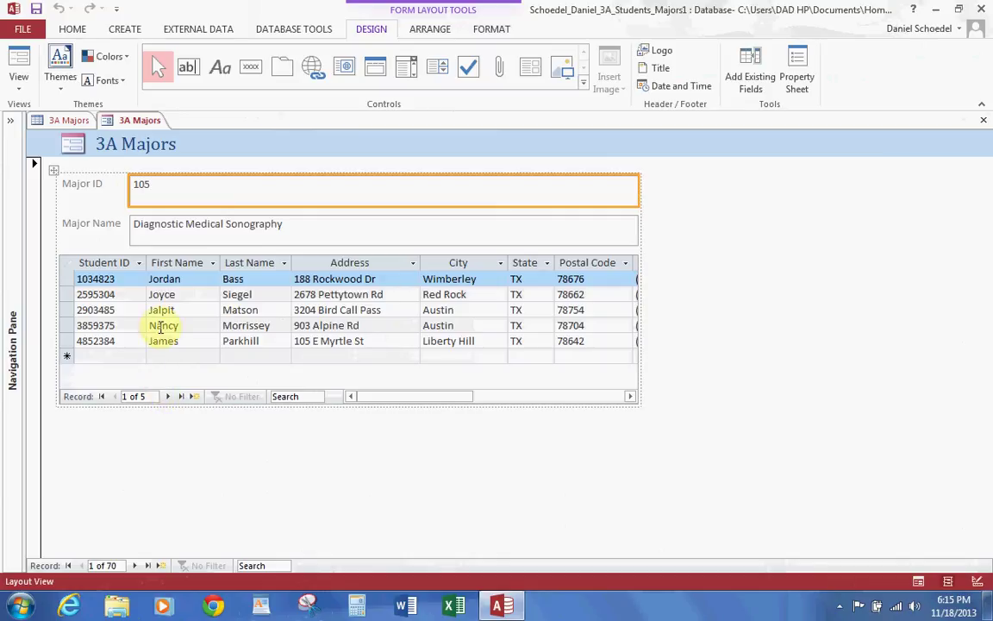
Step: Show the 3A Majors form in Form View and page through majors back to the first
left_click(19, 92)
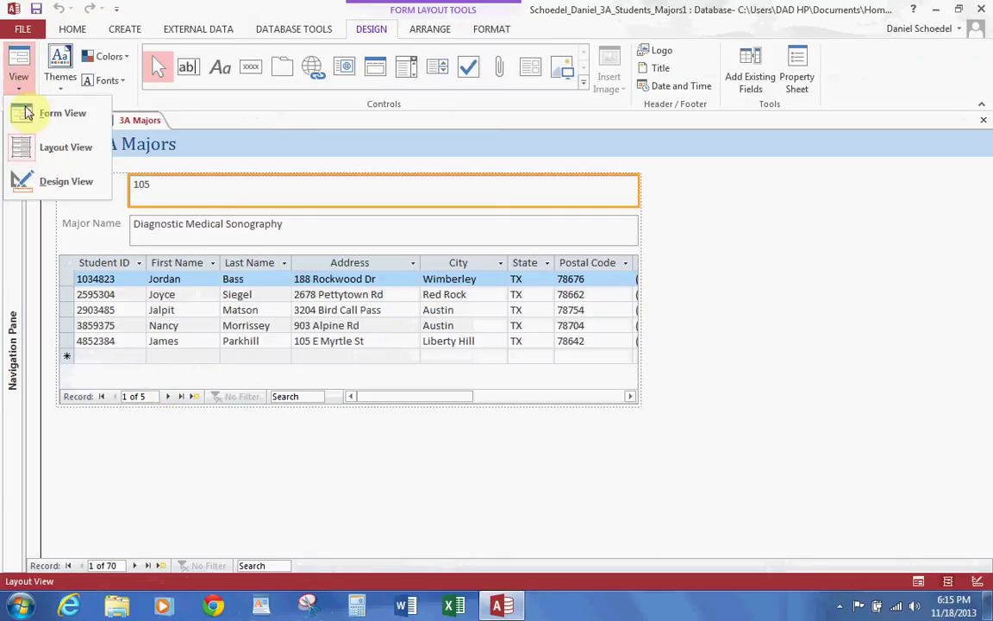
left_click(31, 111)
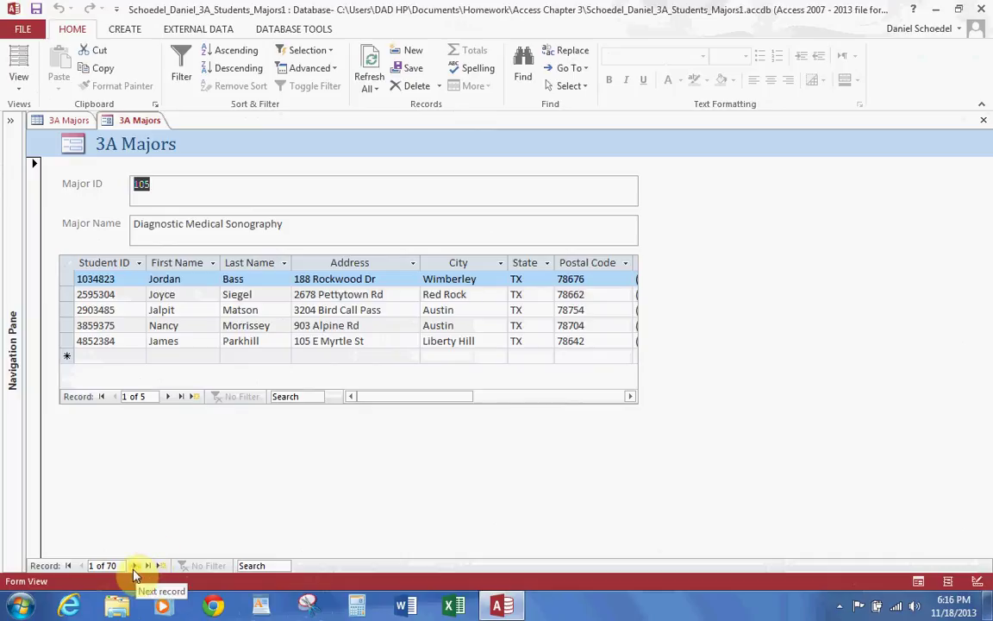
left_click(133, 566)
left_click(133, 566)
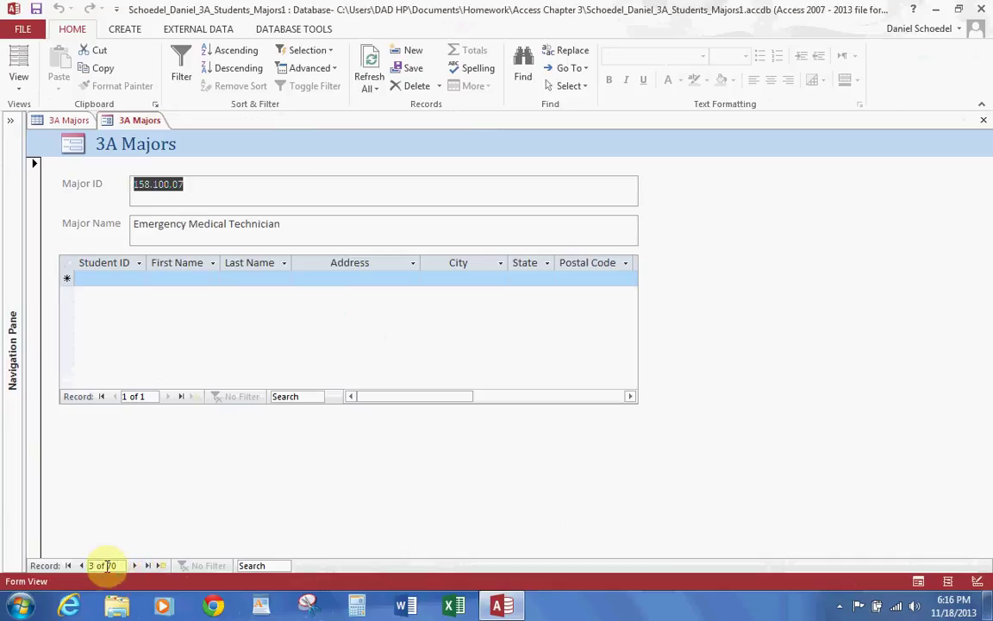
left_click(81, 566)
left_click(81, 566)
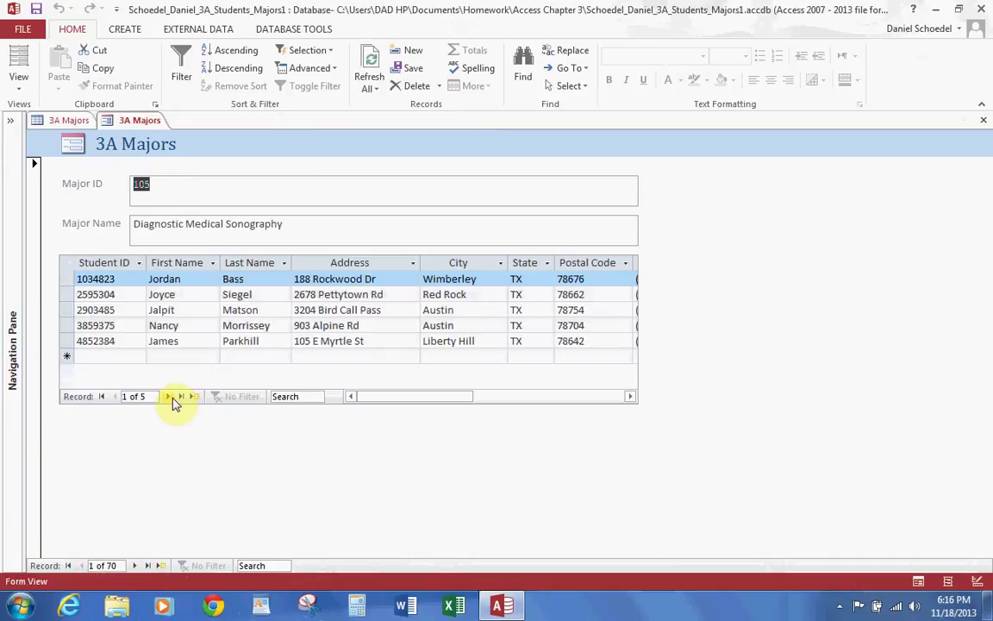
Step: Step through the students listed in the subform for Diagnostic Medical Sonography
left_click(168, 396)
left_click(169, 395)
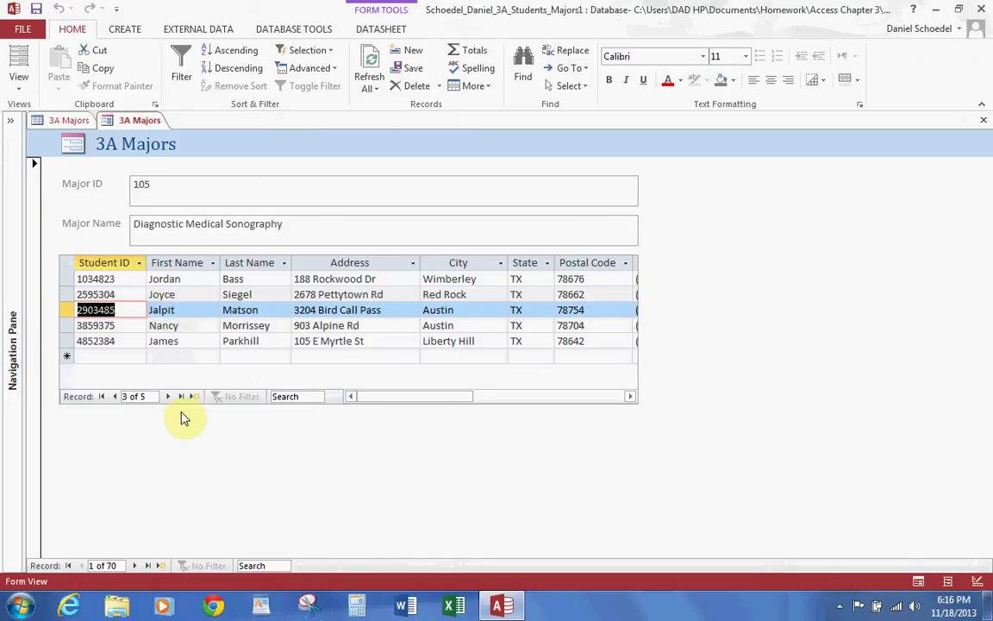
left_click(168, 397)
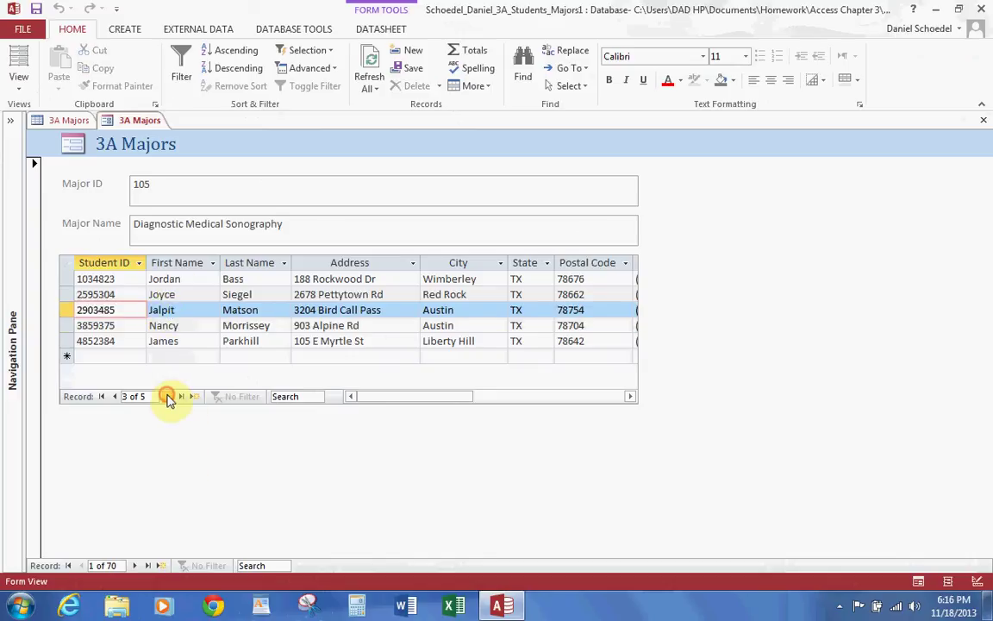
left_click(115, 395)
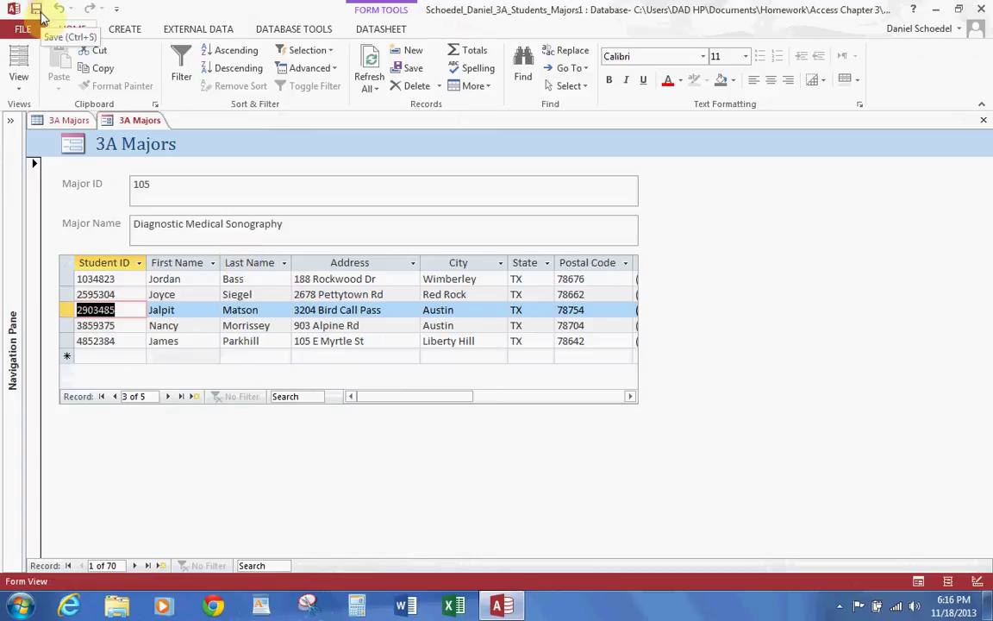
Step: Save the majors form as the author's name plus '3A Major Form'
left_click(36, 10)
type("Schoe")
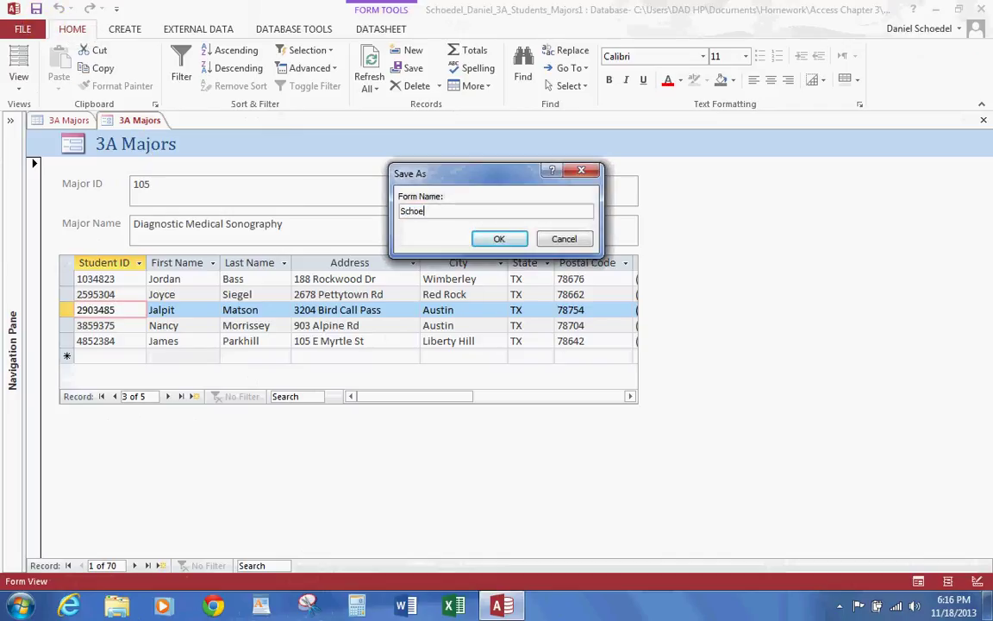
type("del Daniel 3A Major Fo")
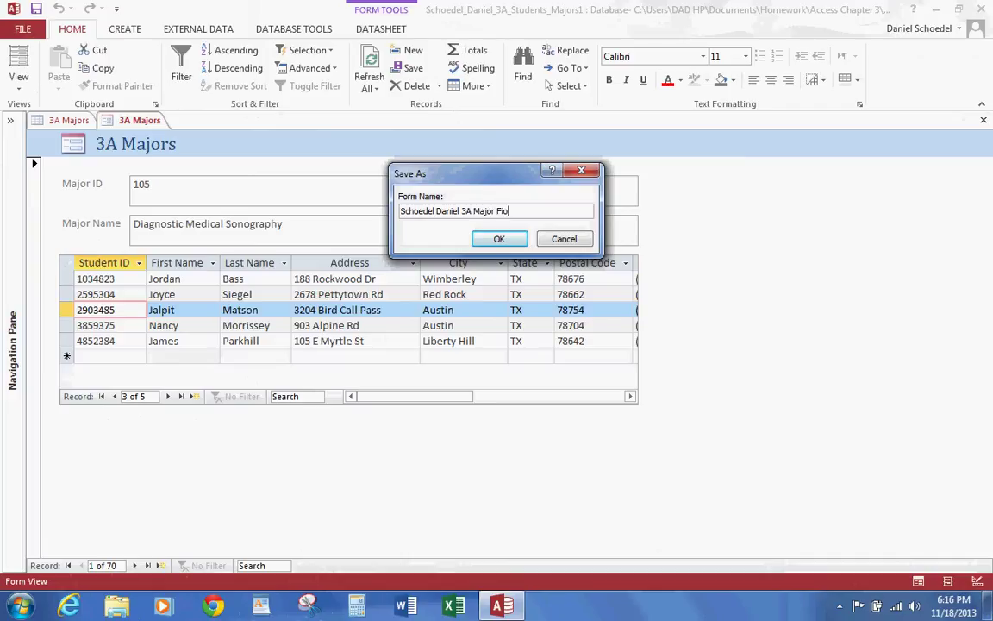
key("BackSpace")
key("BackSpace")
type("orm")
left_click(500, 239)
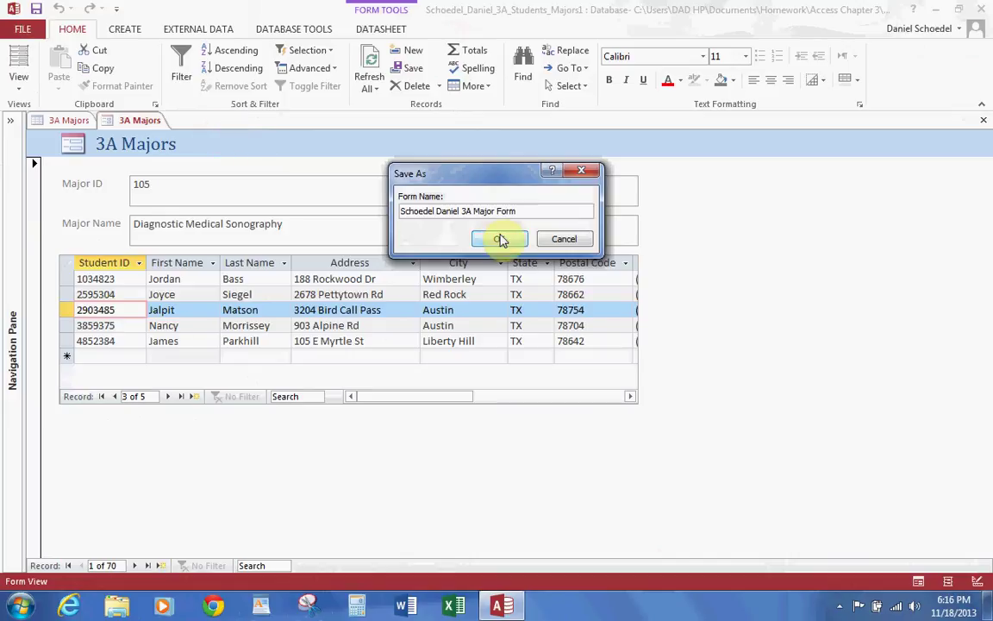
Step: Close the majors form and table, then reopen the saved 3A New Students form
left_click(985, 122)
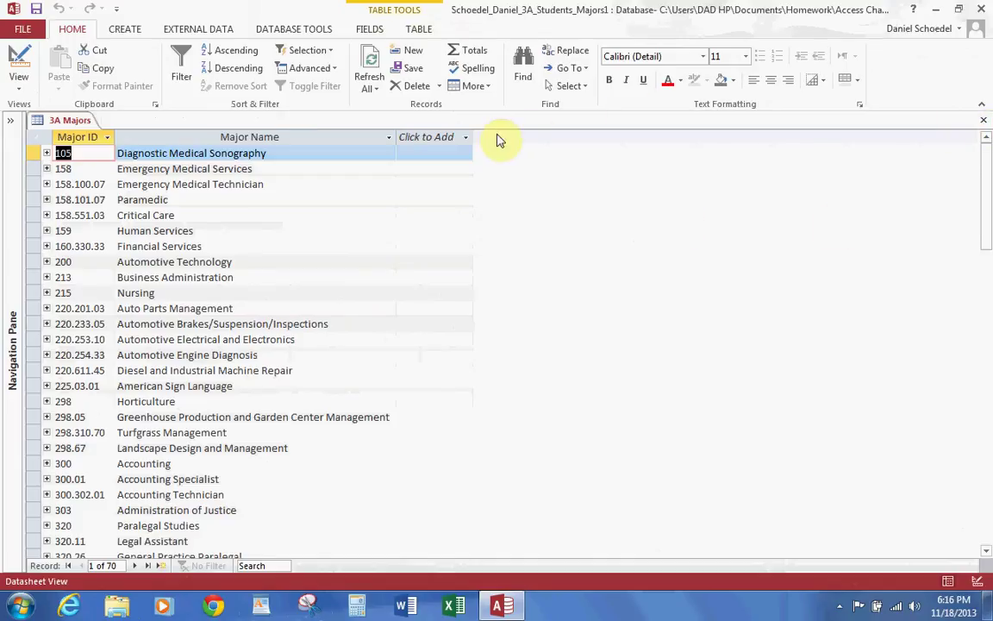
left_click(984, 120)
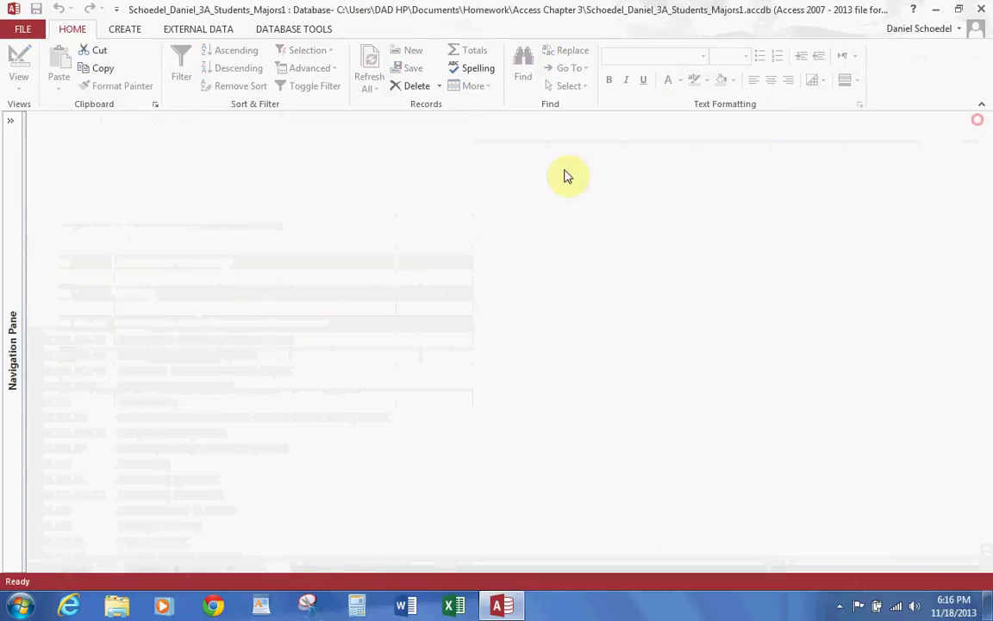
left_click(19, 123)
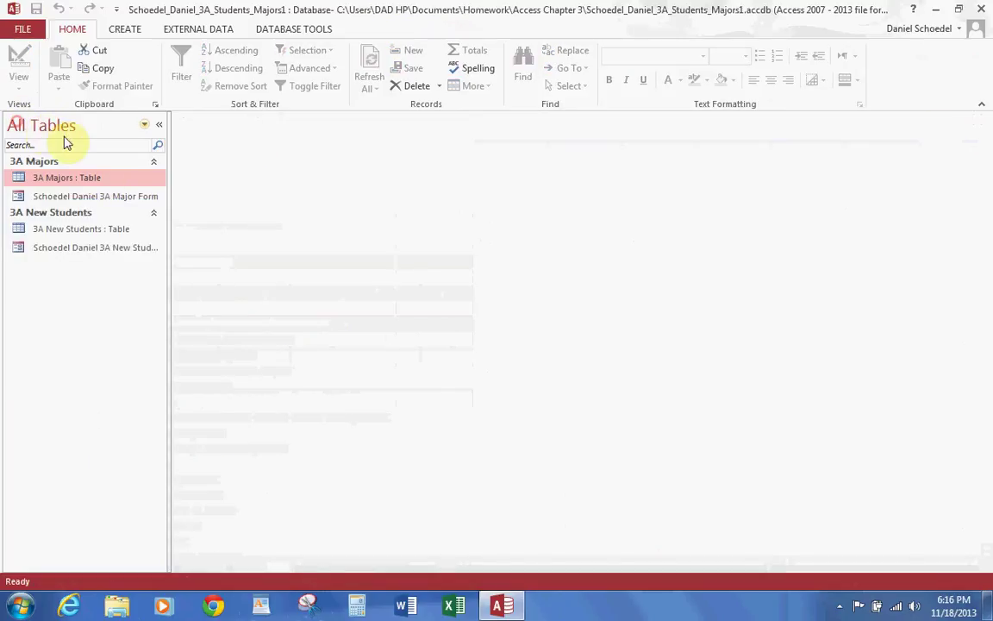
double_click(99, 250)
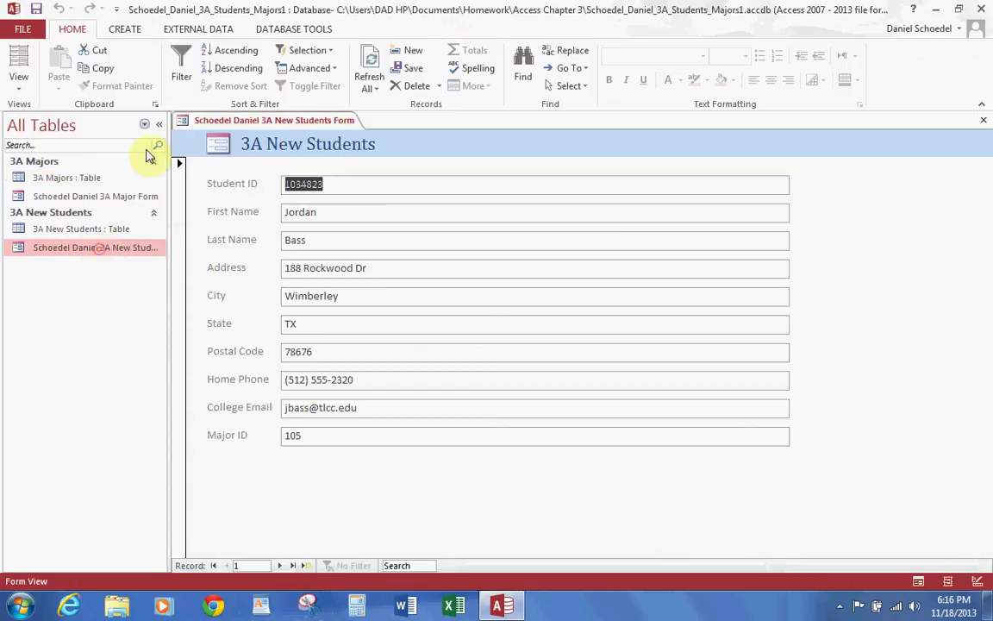
left_click(159, 124)
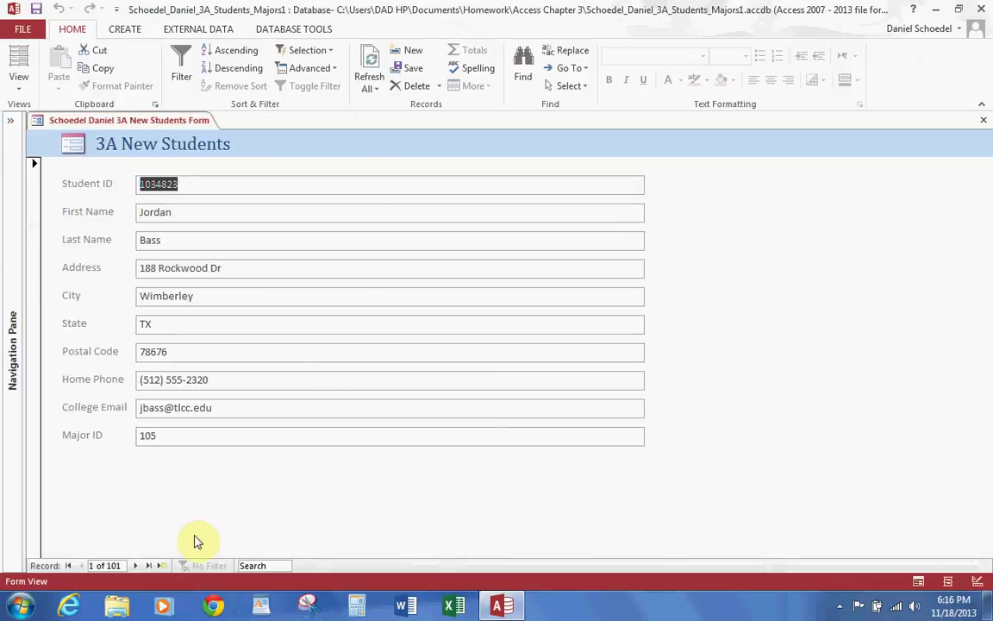
Step: Add new record 102 with the student's ID, first and last name, and street address
left_click(164, 567)
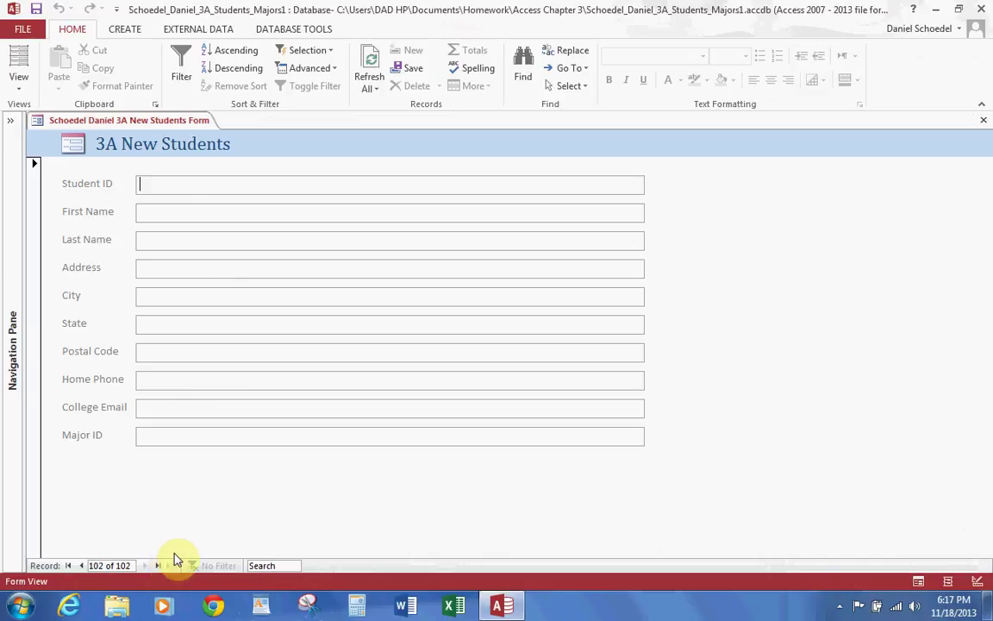
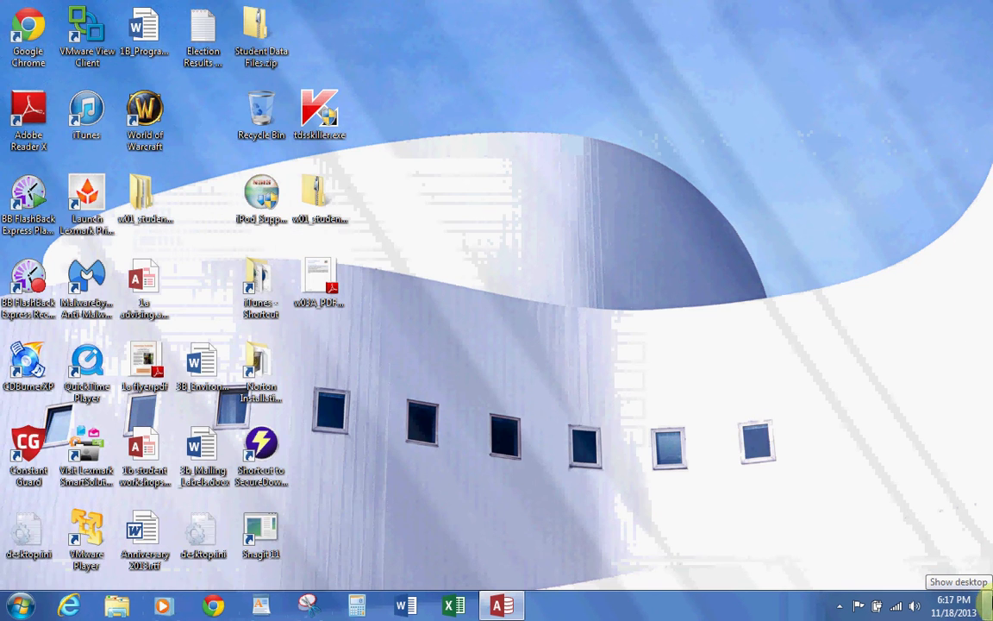
Step: Fill in the new student's city and state as Austin, TX, plus postal code and home phone
key("Tab")
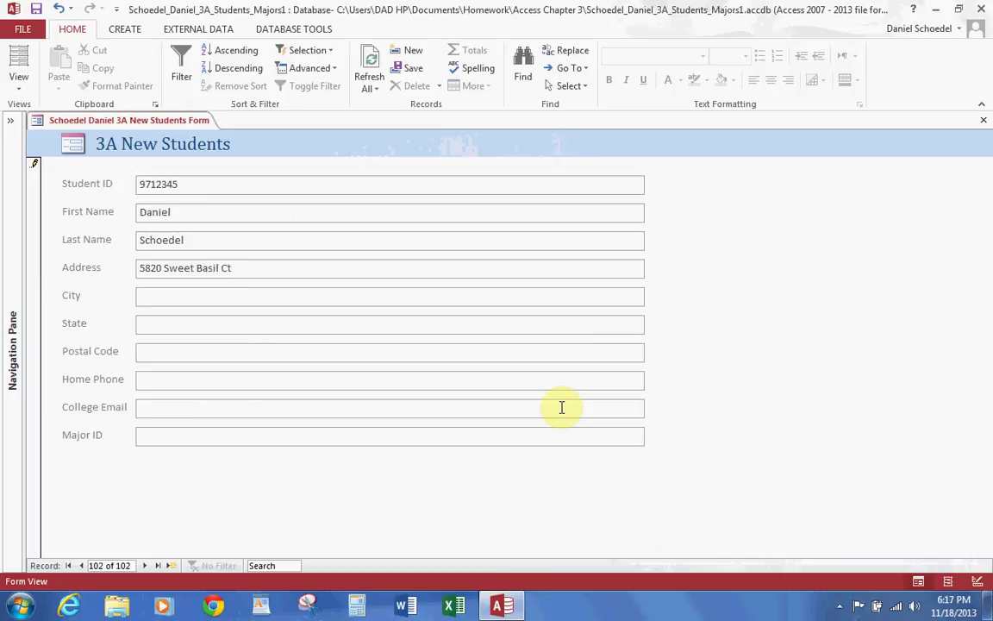
type("Austin")
type("TX")
key("Tab")
type("78726")
key("Tab")
type("(512) ")
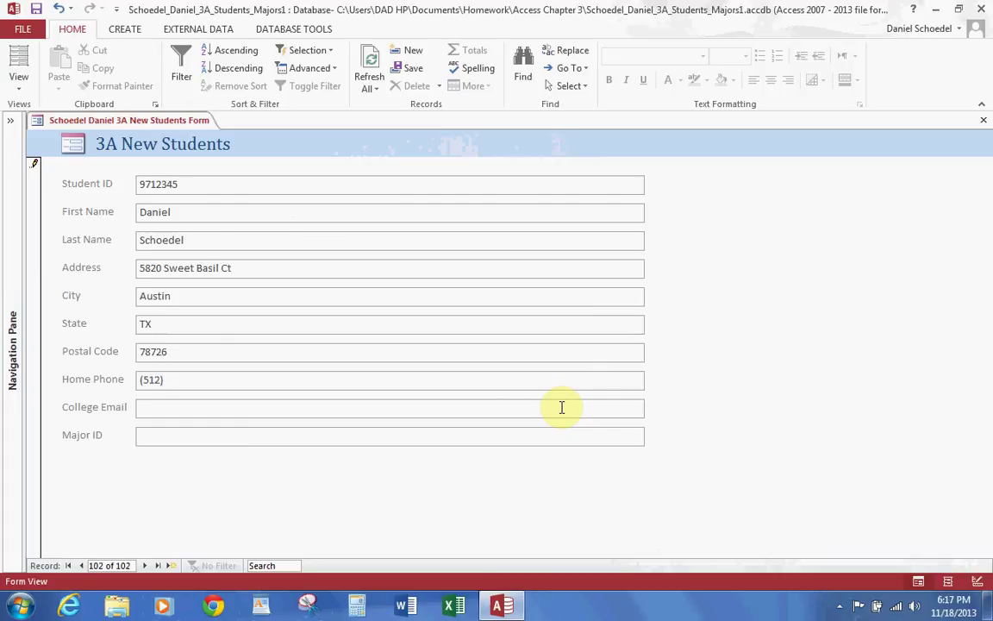
type("555-5712")
Step: Enter the student's college e-mail and Major ID 339, then save record 102 by leaving and returning to it
key("Tab")
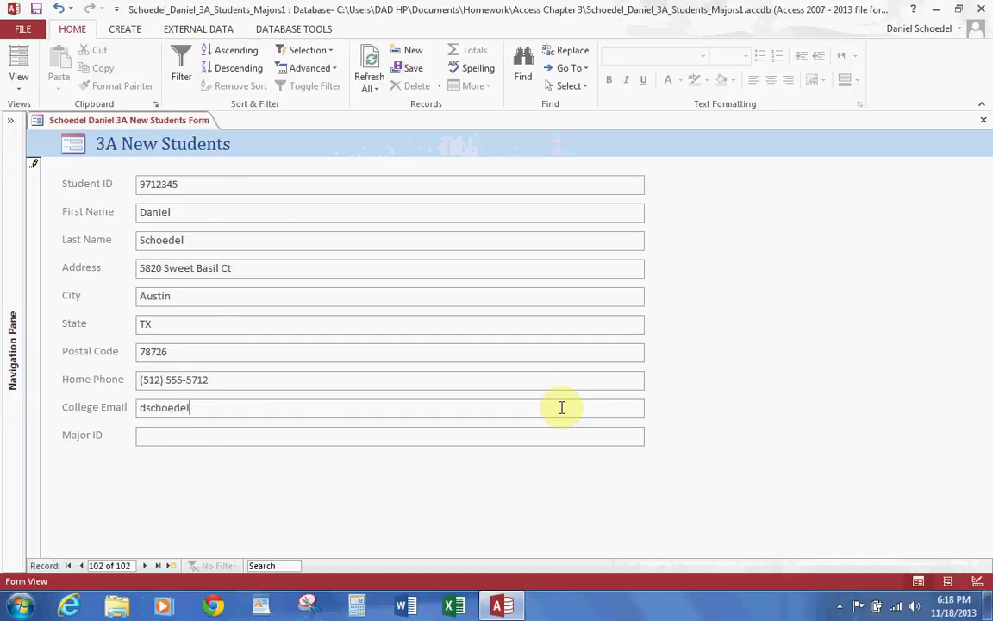
key("Tab")
type("339")
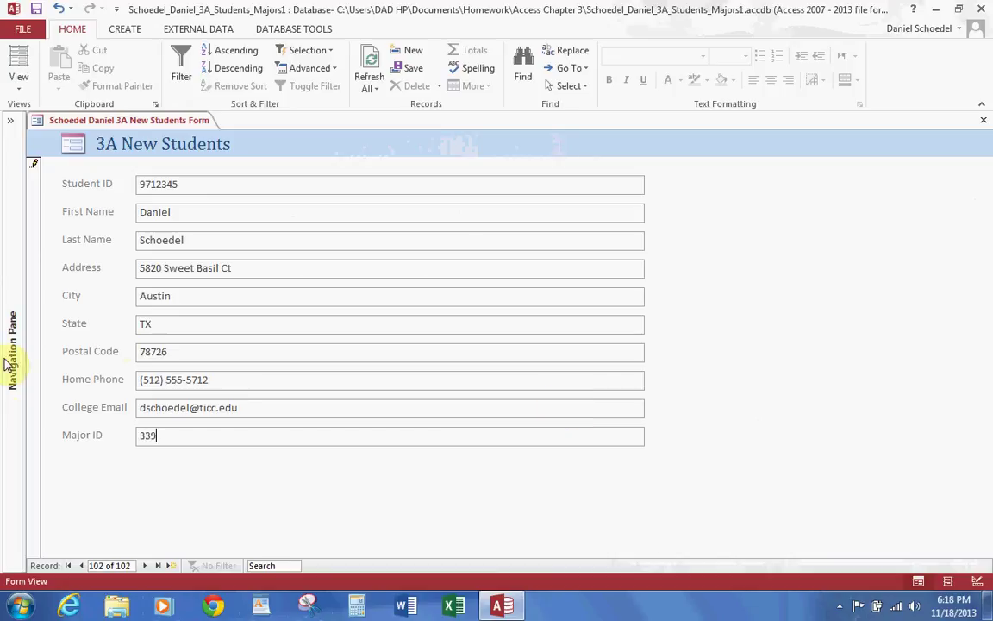
left_click(81, 565)
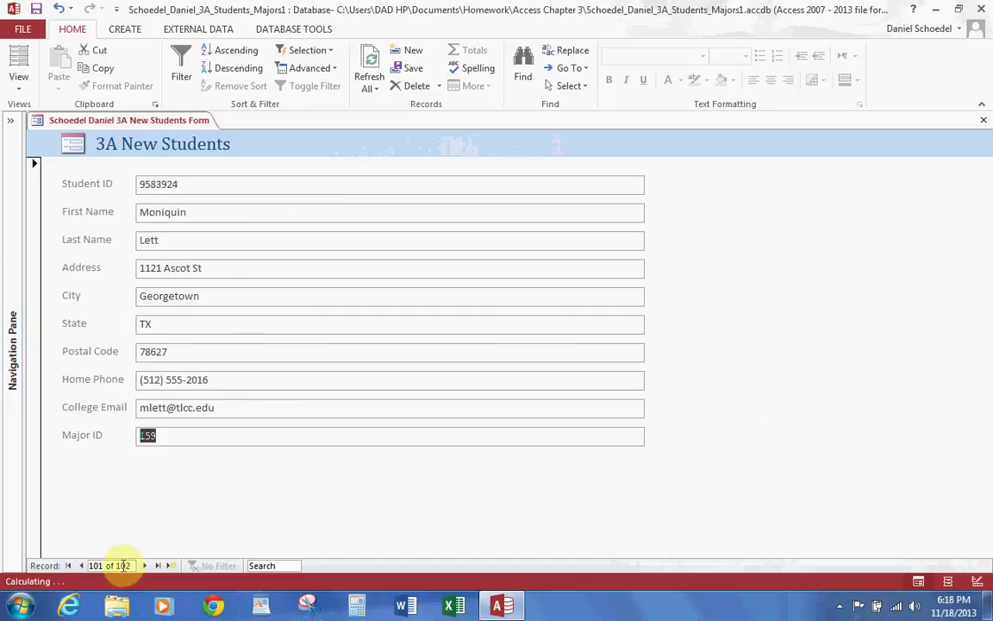
left_click(144, 566)
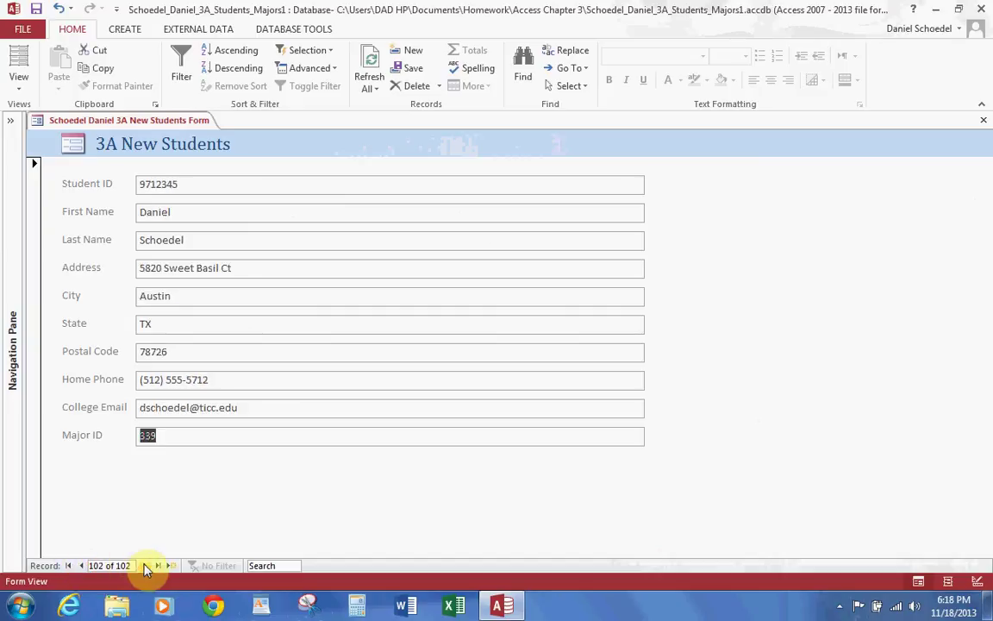
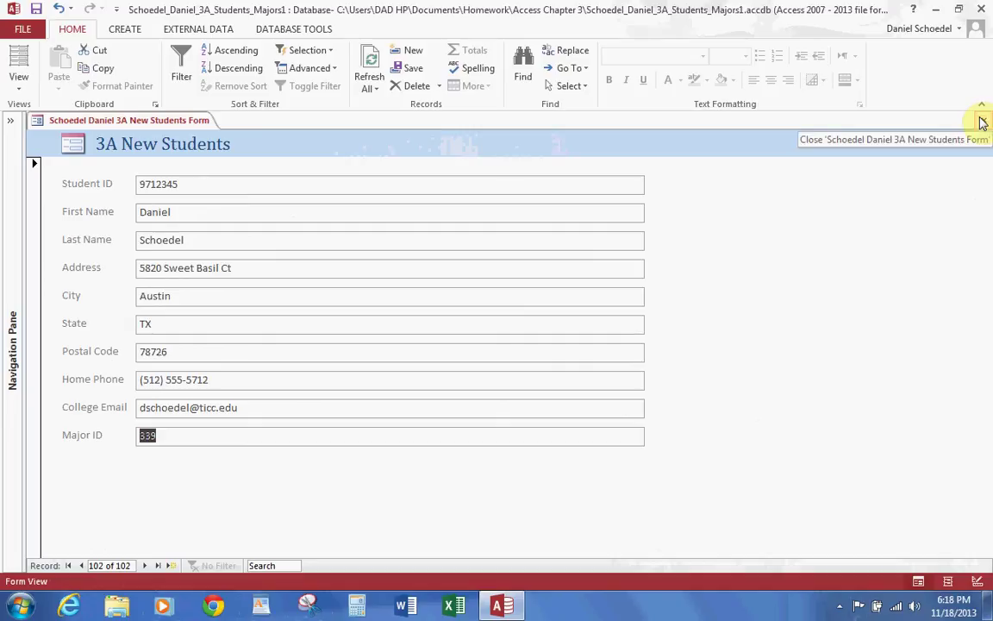
Step: Close the New Students form and open the 3A Major Form
left_click(982, 124)
left_click(12, 121)
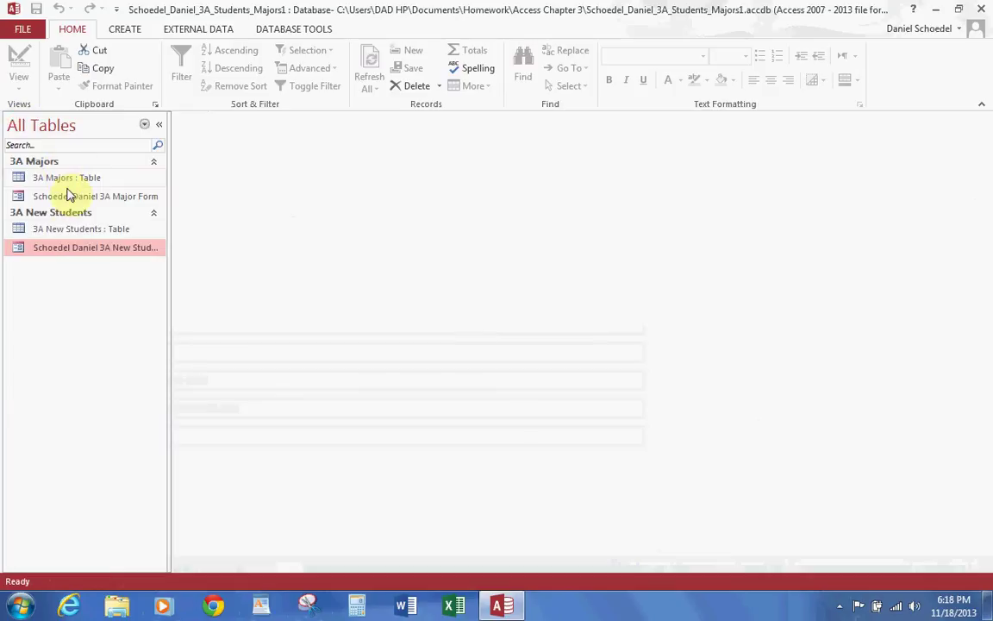
double_click(62, 196)
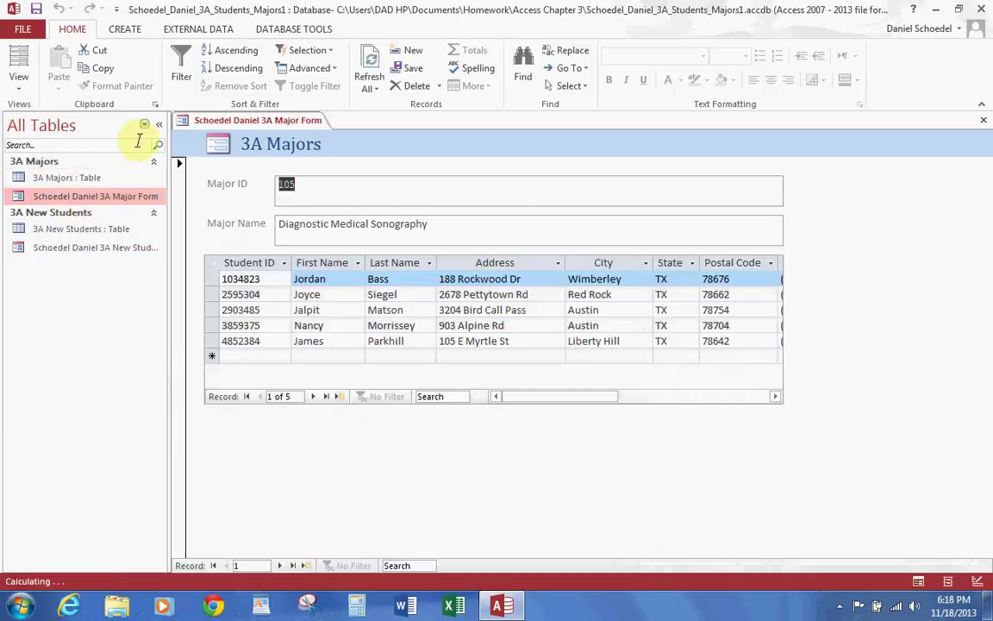
left_click(159, 124)
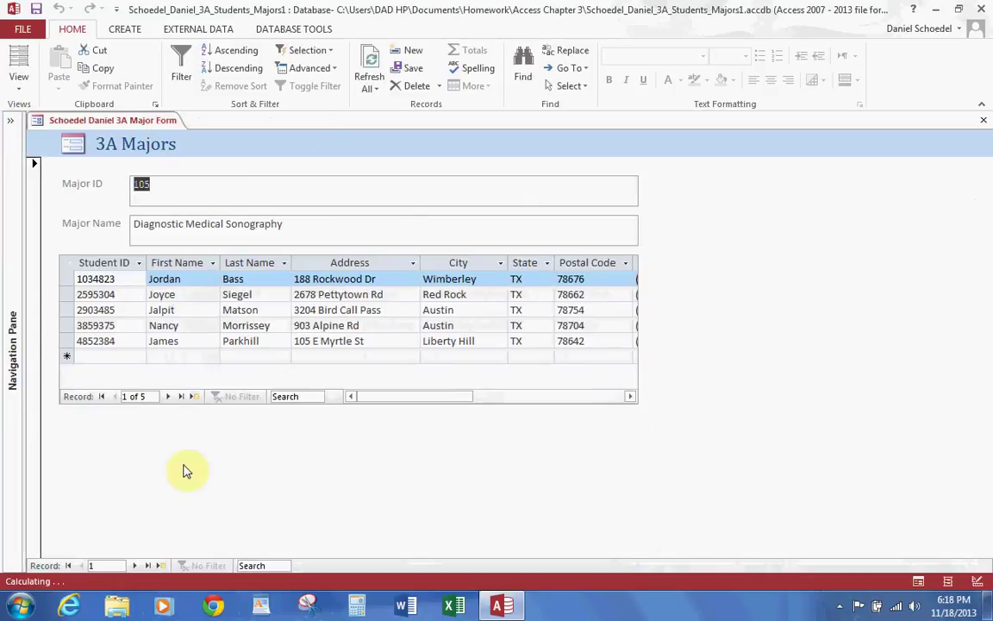
Step: Add a new record with Major ID 339.555.22 named Network Security, then close the form
left_click(164, 560)
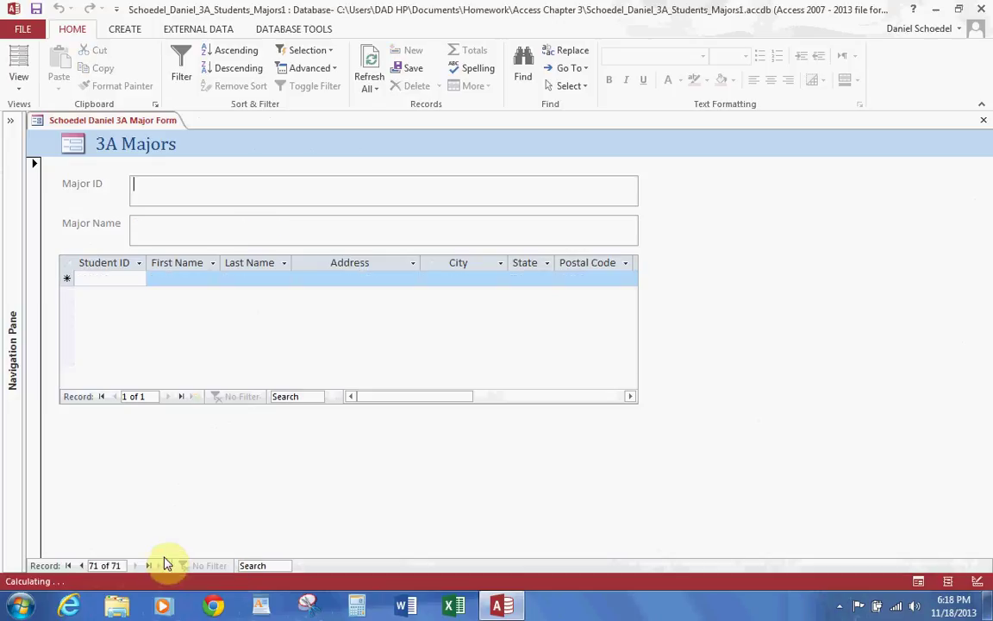
type("339.")
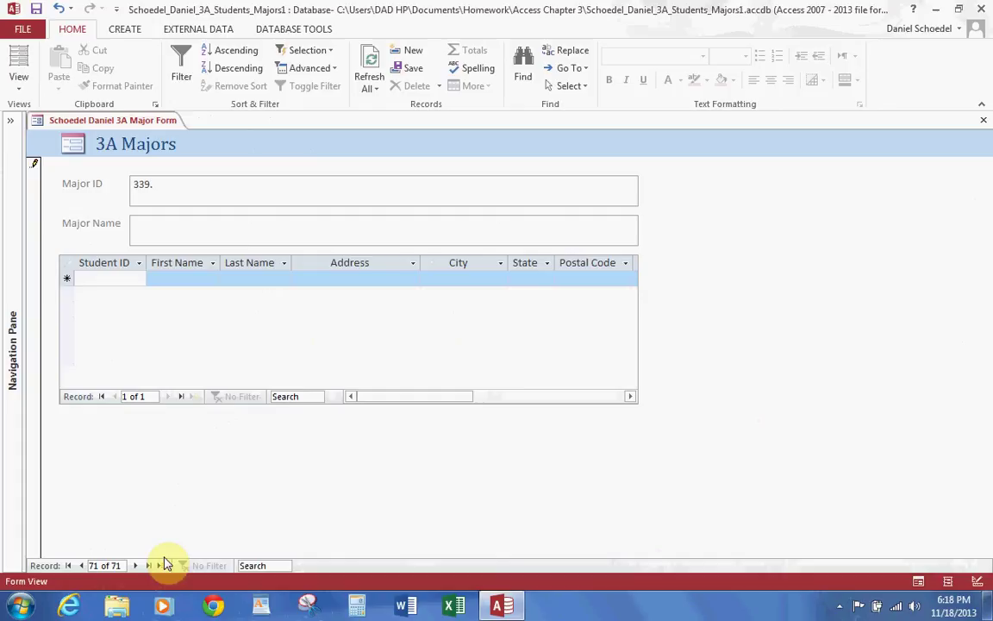
type("555")
key("Tab")
type("Newtwo")
key("BackSpace")
key("BackSpace")
key("BackSpace")
key("BackSpace")
type("towkr")
key("BackSpace")
key("BackSpace")
key("BackSpace")
key("BackSpace")
type("work Security")
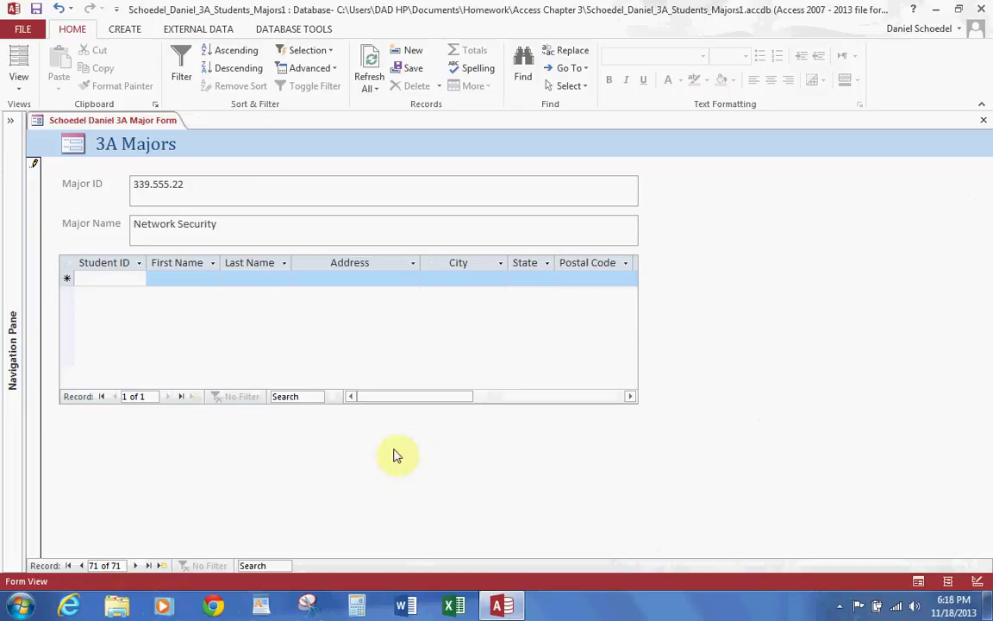
left_click(985, 120)
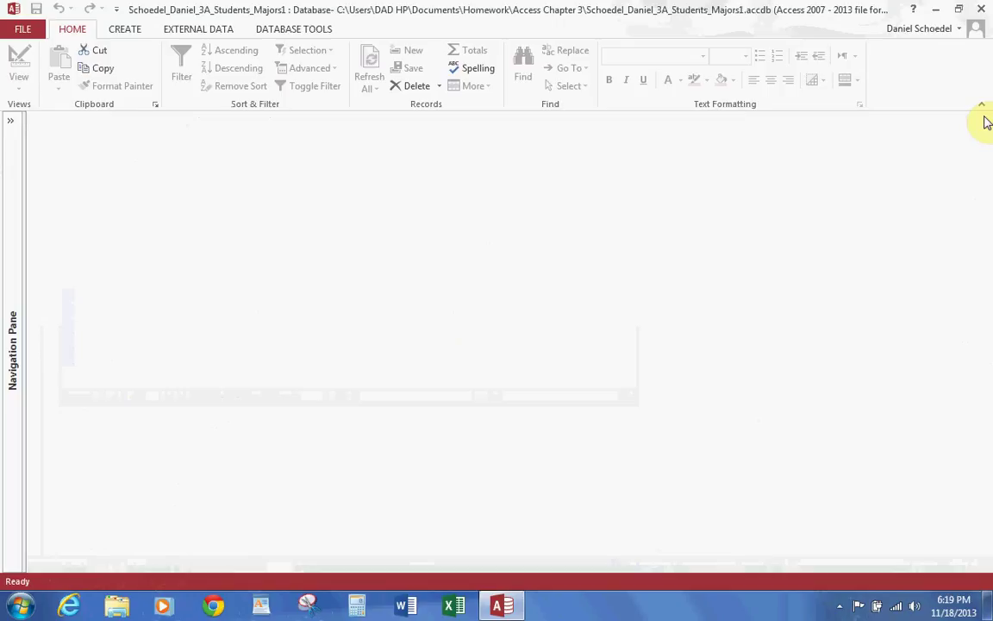
Step: Reopen the 3A New Students form, check record 1's Major ID, then close it
left_click(10, 122)
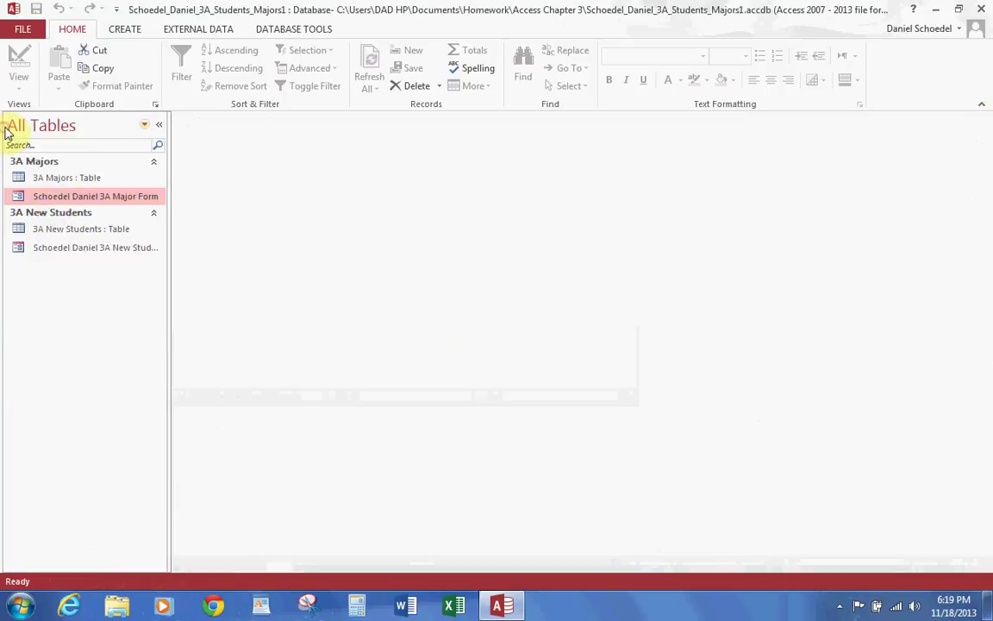
double_click(65, 250)
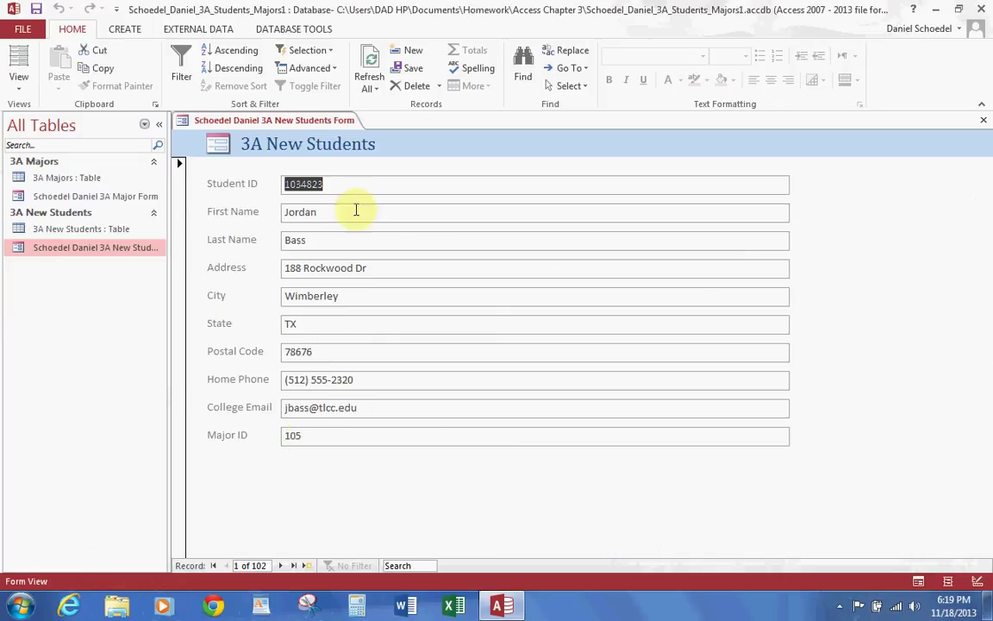
left_click(318, 436)
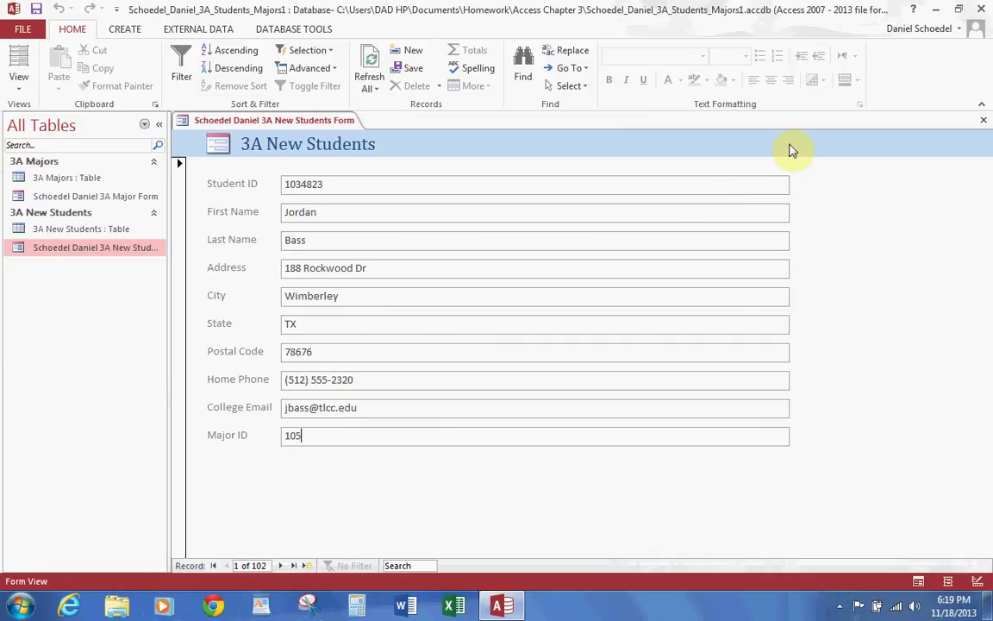
left_click(983, 120)
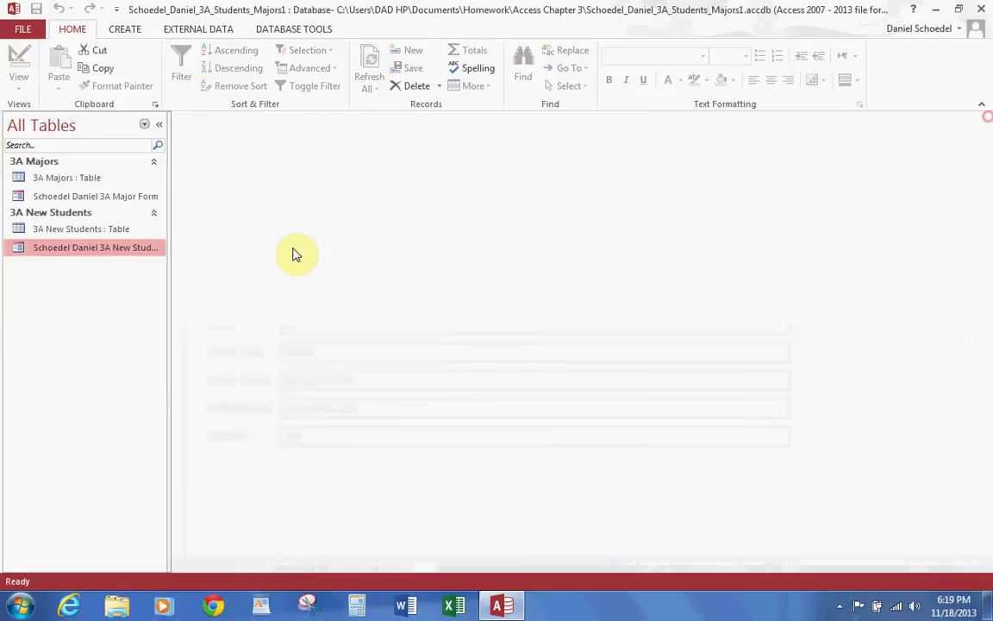
Step: Open the 3A Major Form and locate major 800.03 with Find
double_click(88, 195)
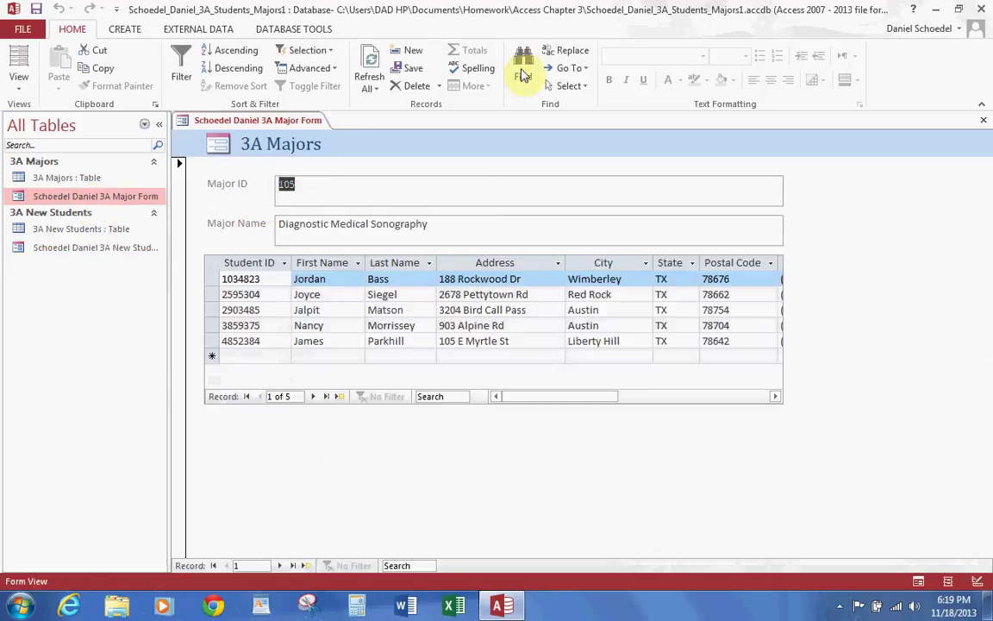
left_click(523, 69)
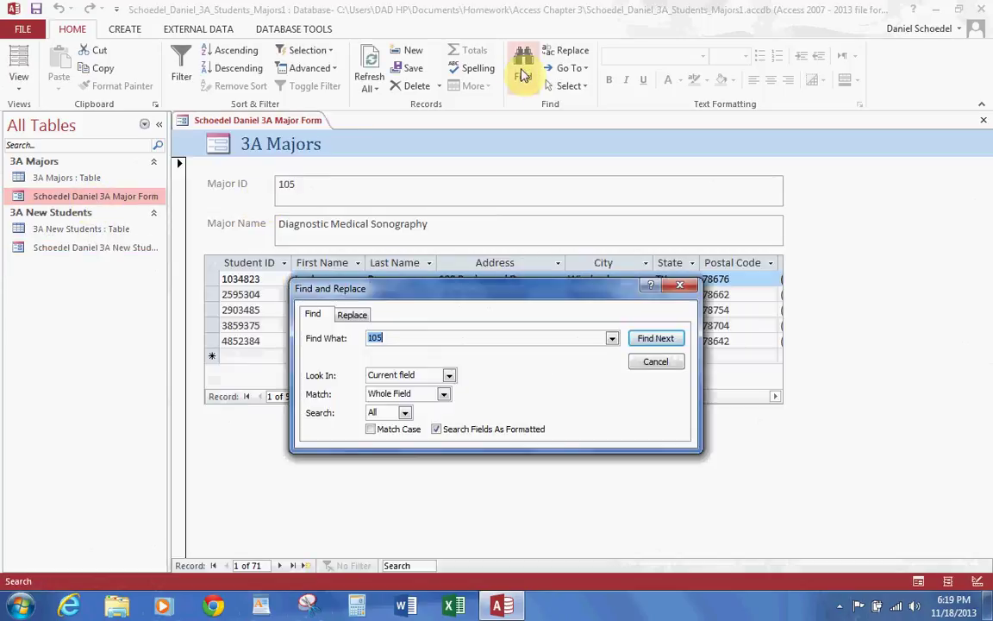
type("800.03")
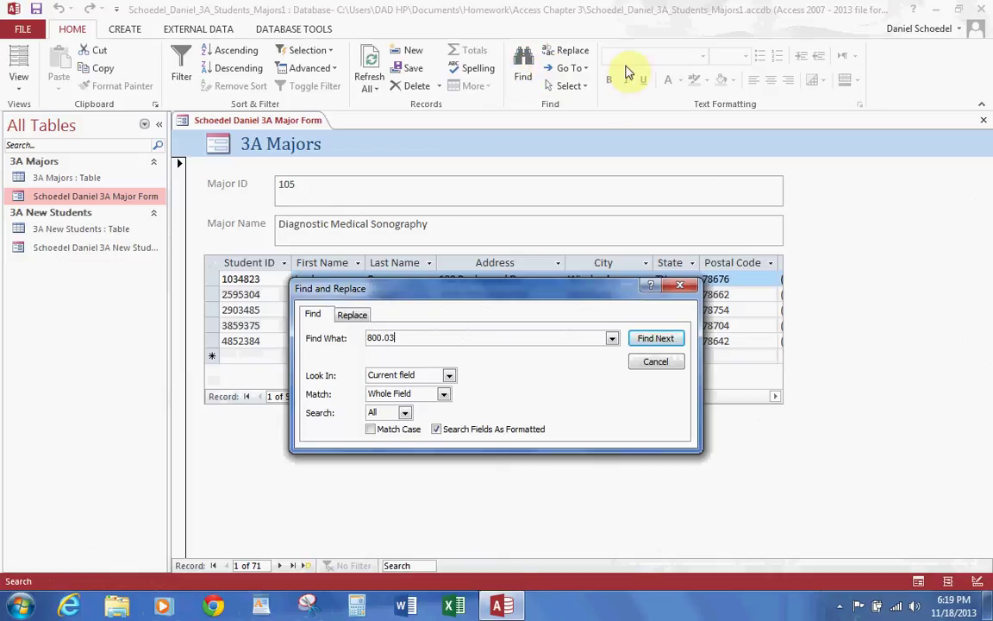
left_click(657, 339)
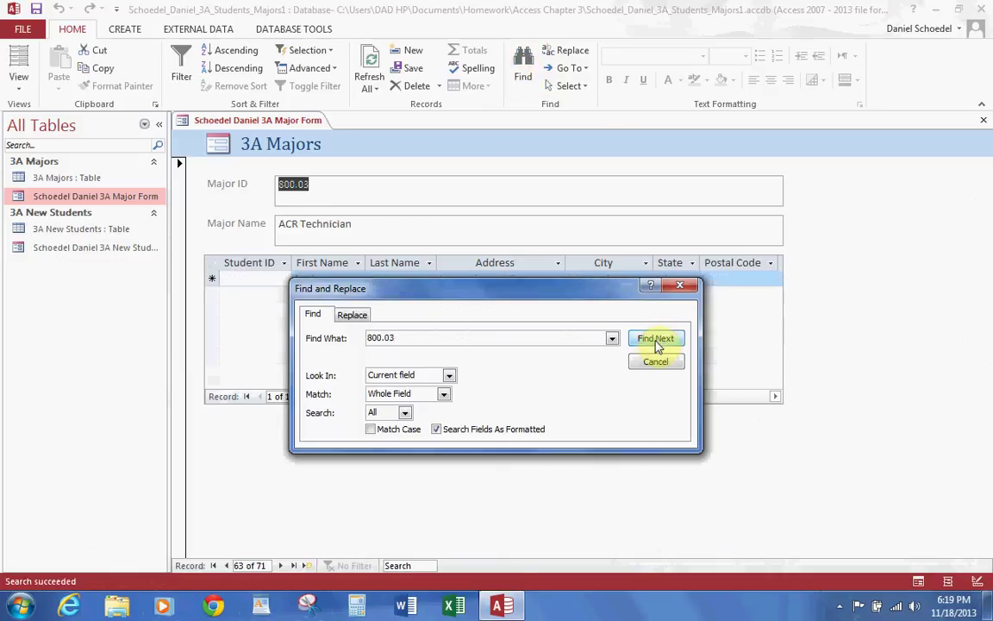
left_click(681, 286)
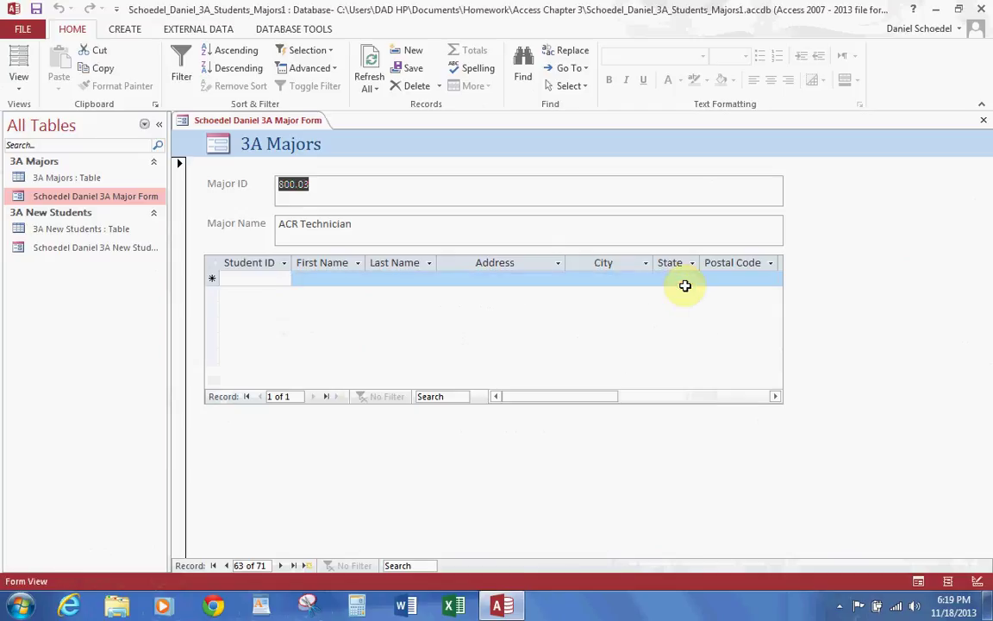
Step: Delete the ACR Technician record and confirm the deletion
left_click(440, 88)
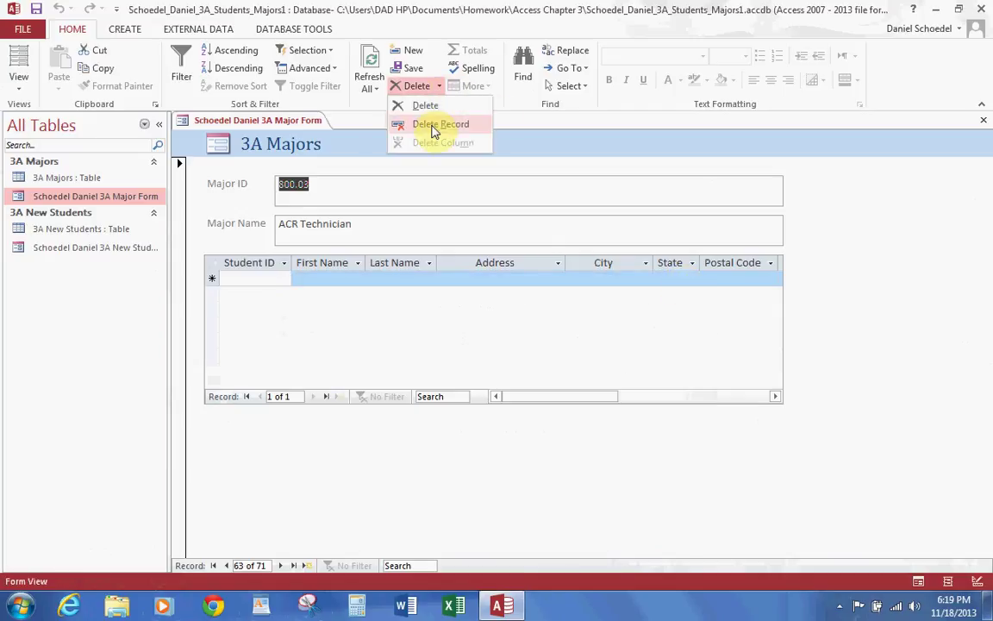
left_click(438, 124)
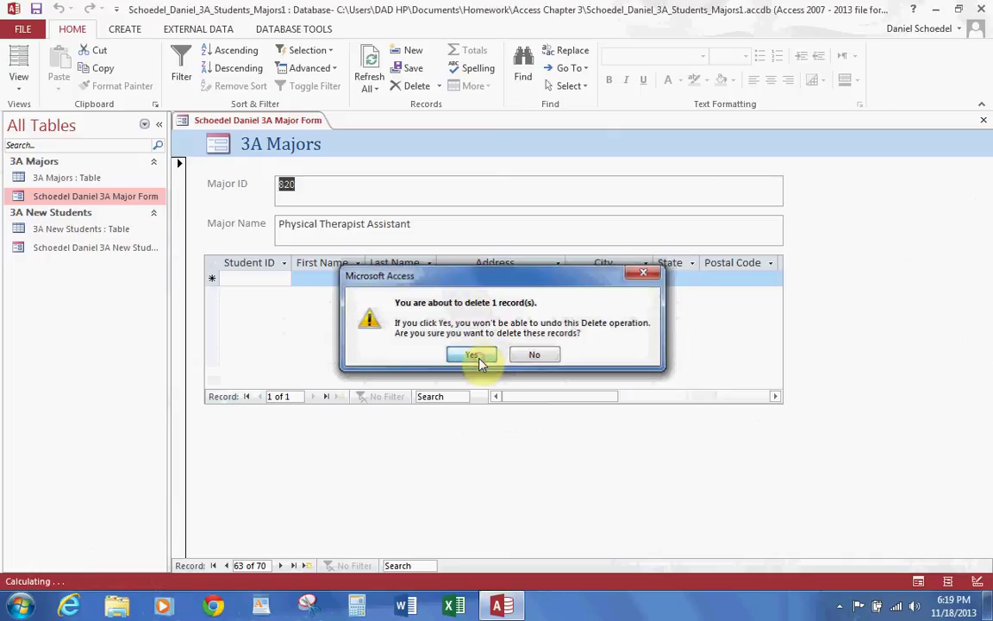
left_click(480, 362)
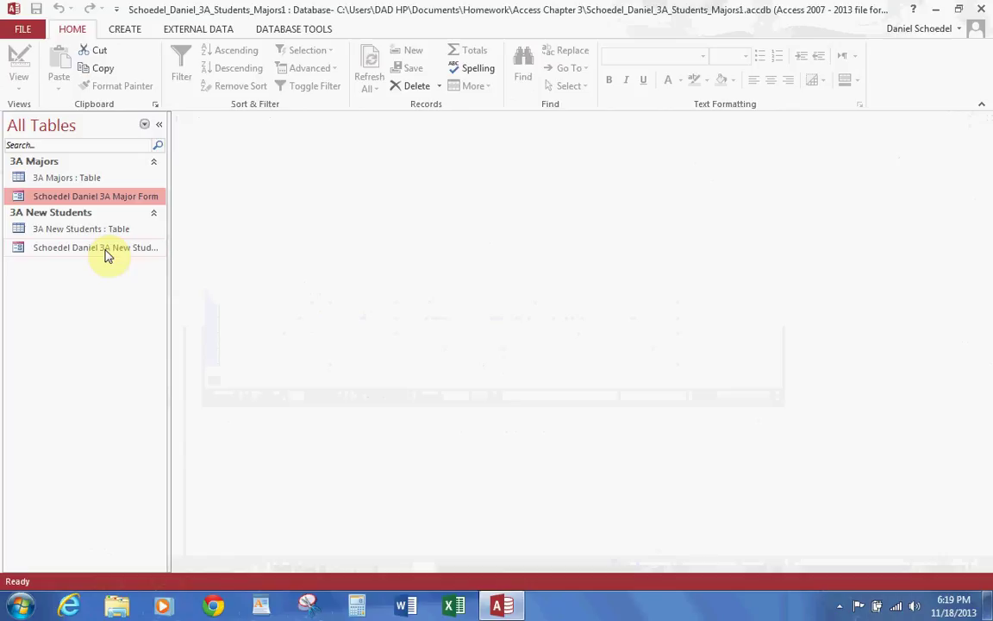
Step: Close the 3A Major Form and reopen the New Students form with the pane hidden
left_click(107, 251)
double_click(107, 251)
left_click(159, 124)
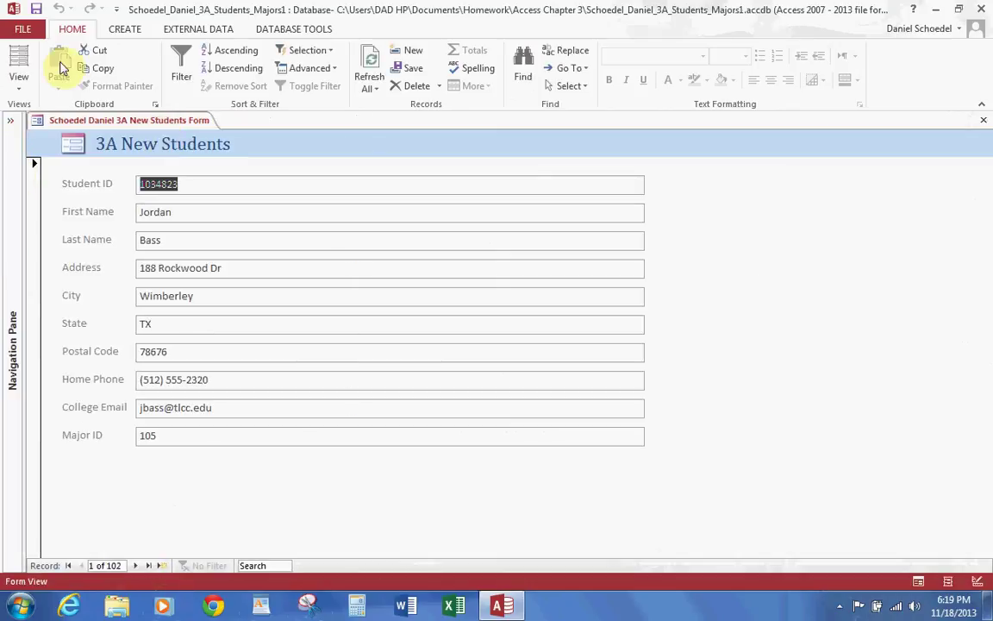
Step: Set printing to Selected Record(s) with a 7.5-inch column width, then cancel unprinted
left_click(24, 30)
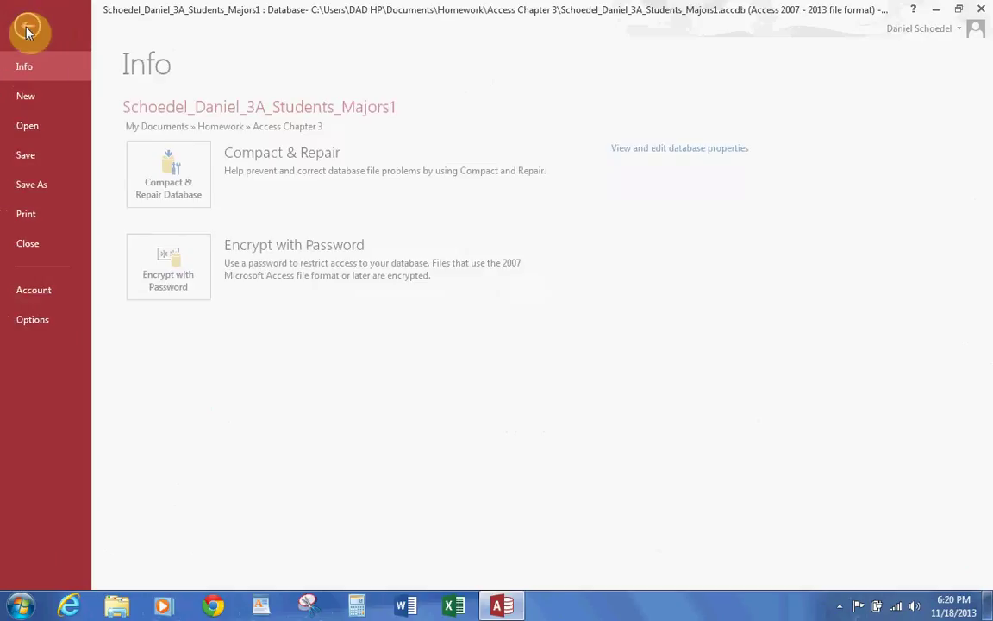
left_click(26, 213)
left_click(207, 195)
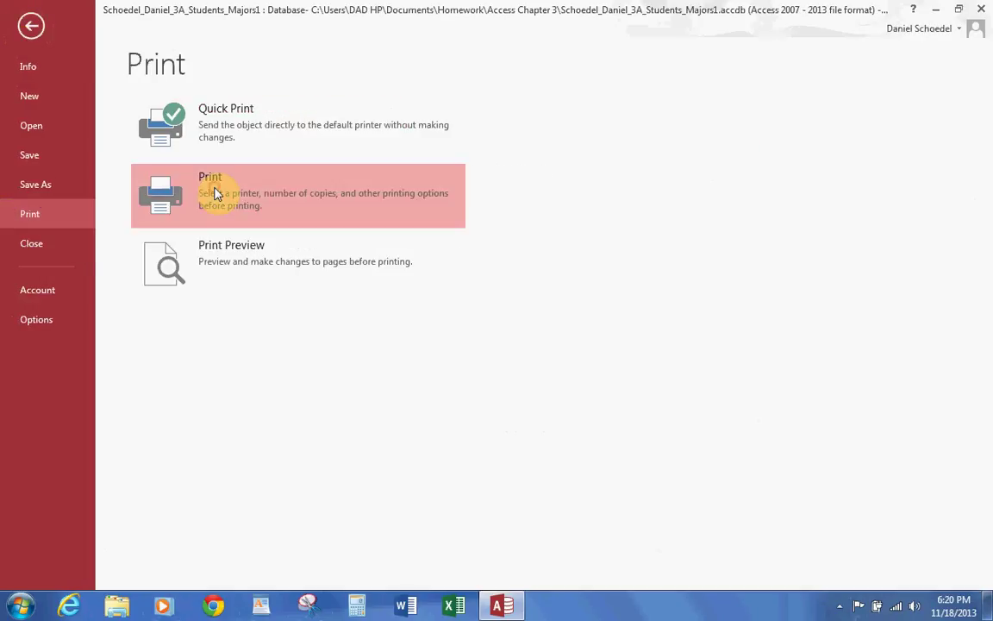
left_click(342, 312)
left_click(349, 337)
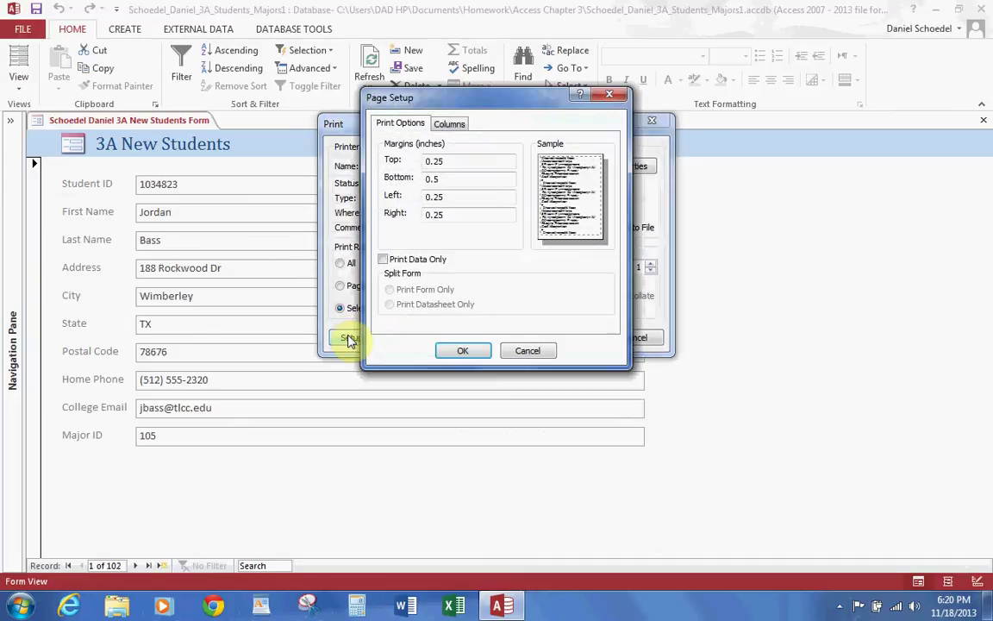
left_click(449, 122)
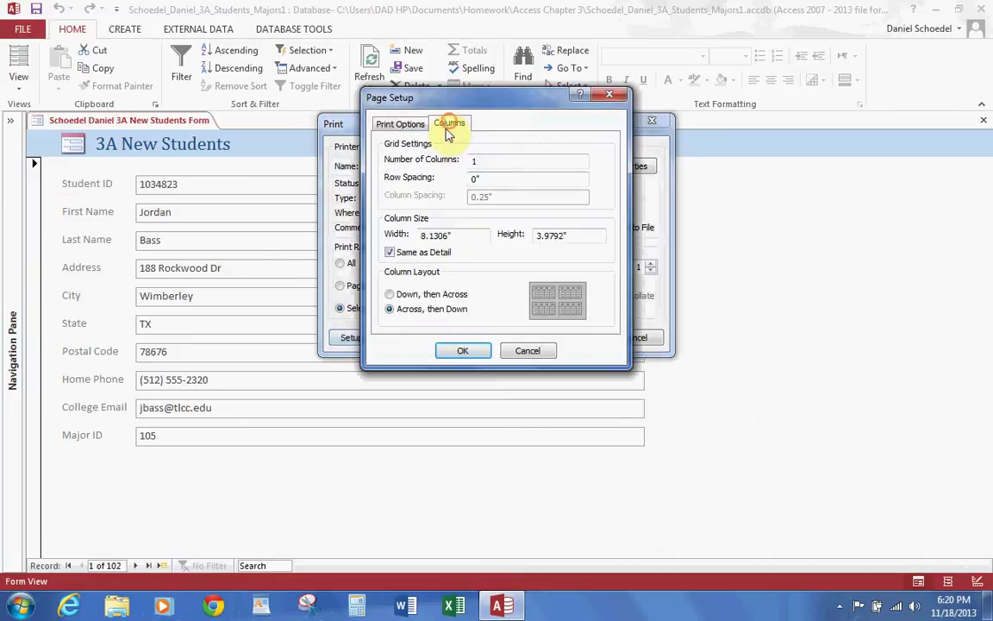
double_click(462, 234)
type("7.5")
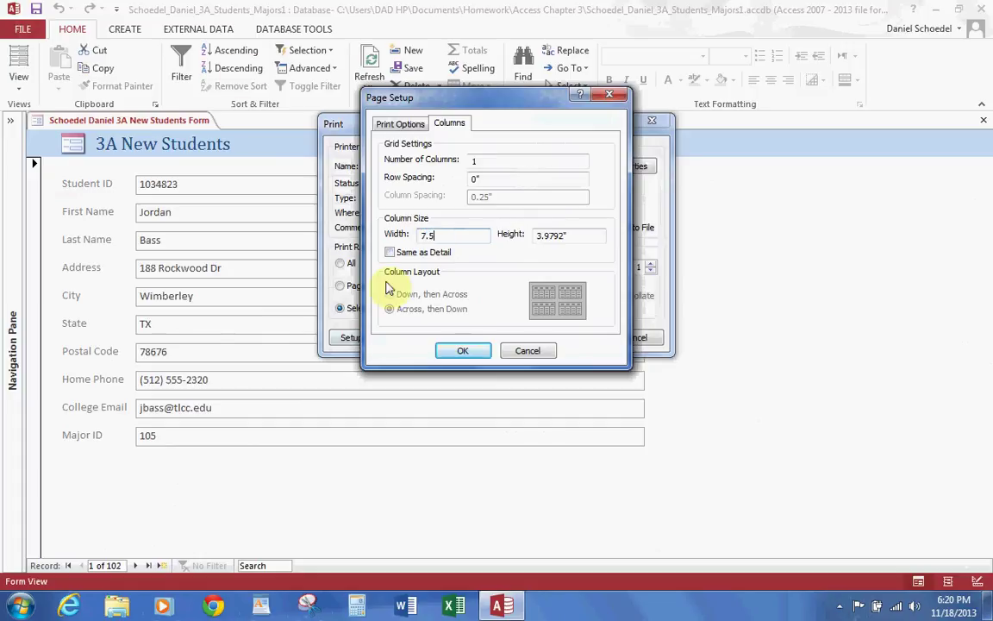
left_click(463, 350)
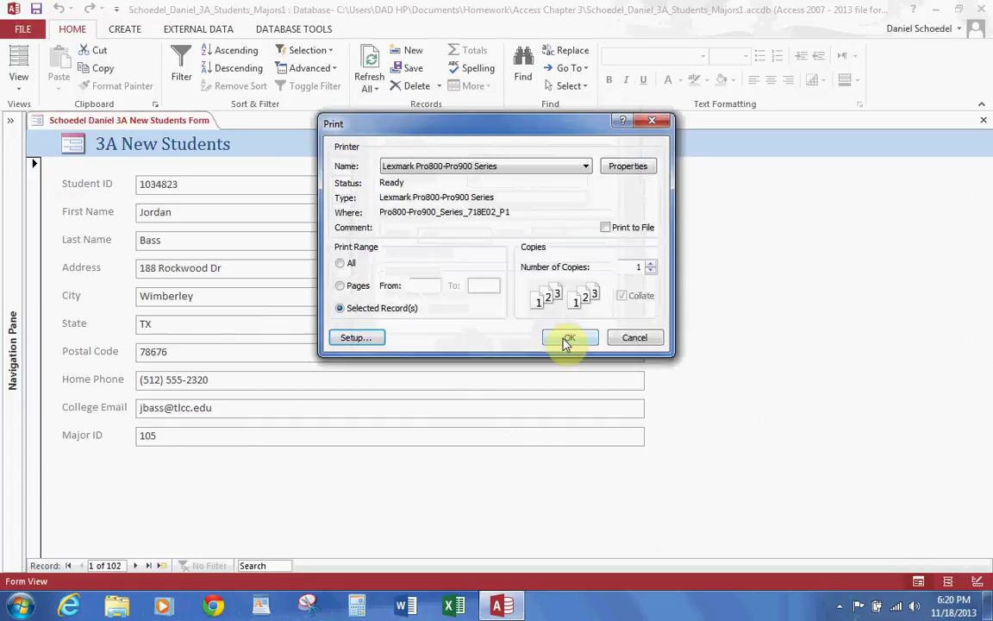
left_click(651, 345)
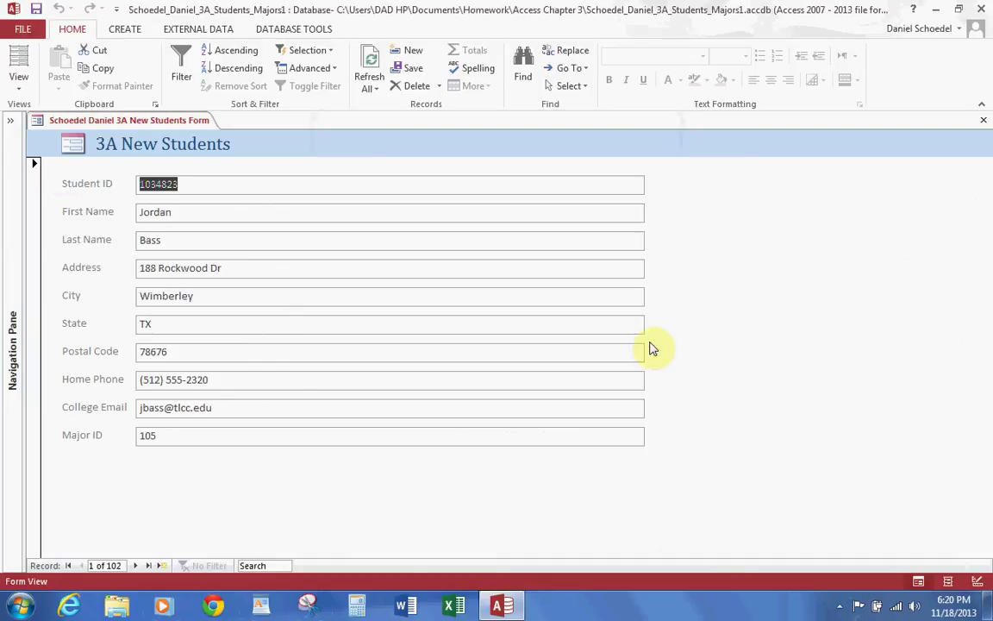
Step: Close the New Students form and open the 3A Major Form
left_click(983, 119)
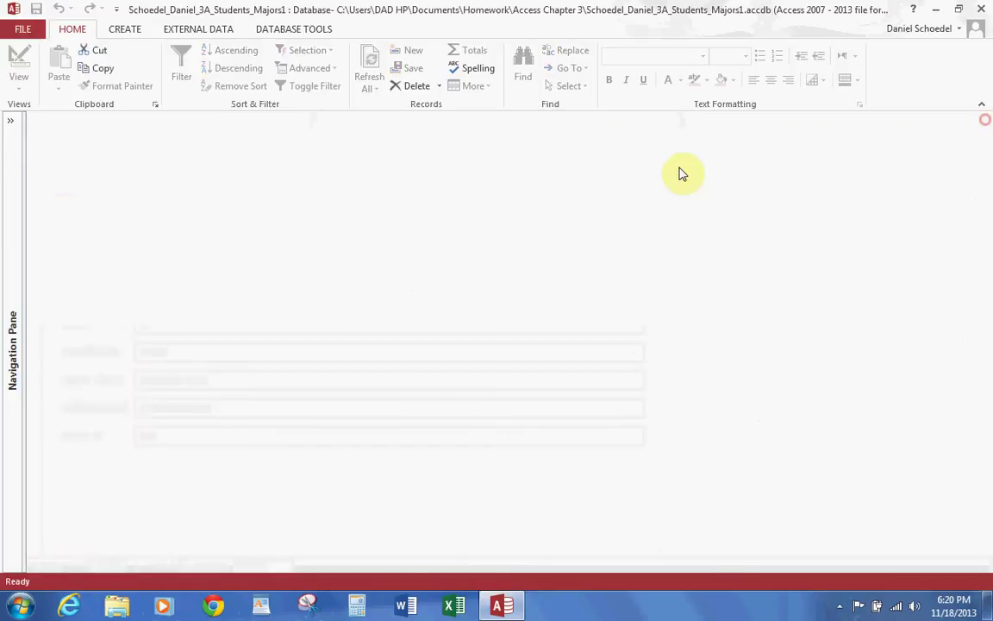
left_click(8, 129)
double_click(57, 197)
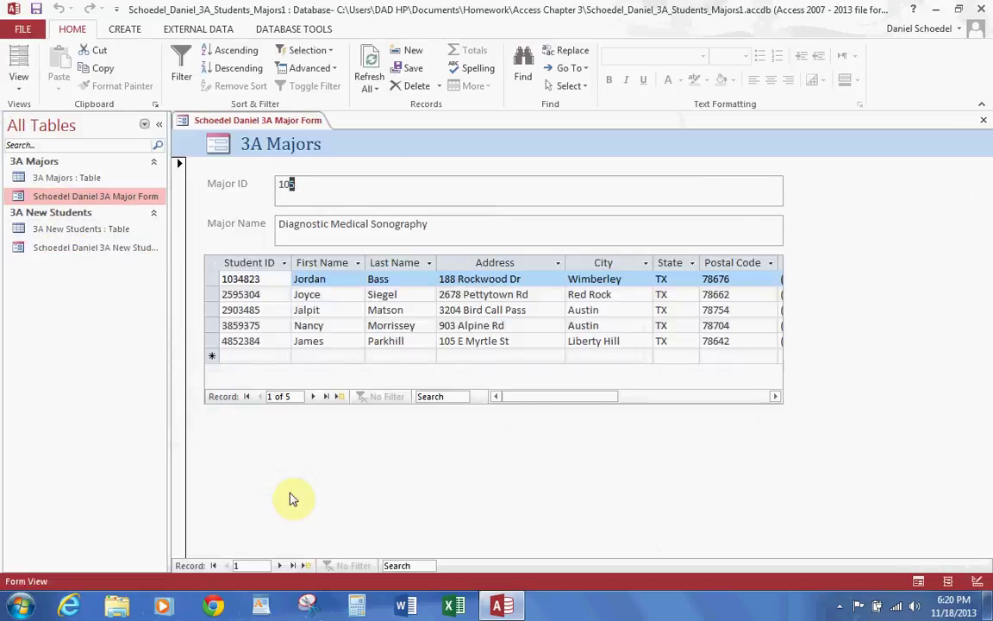
Step: Jump to the last record, then find Major ID 339.555.22 (Network Security, record 33)
left_click(294, 565)
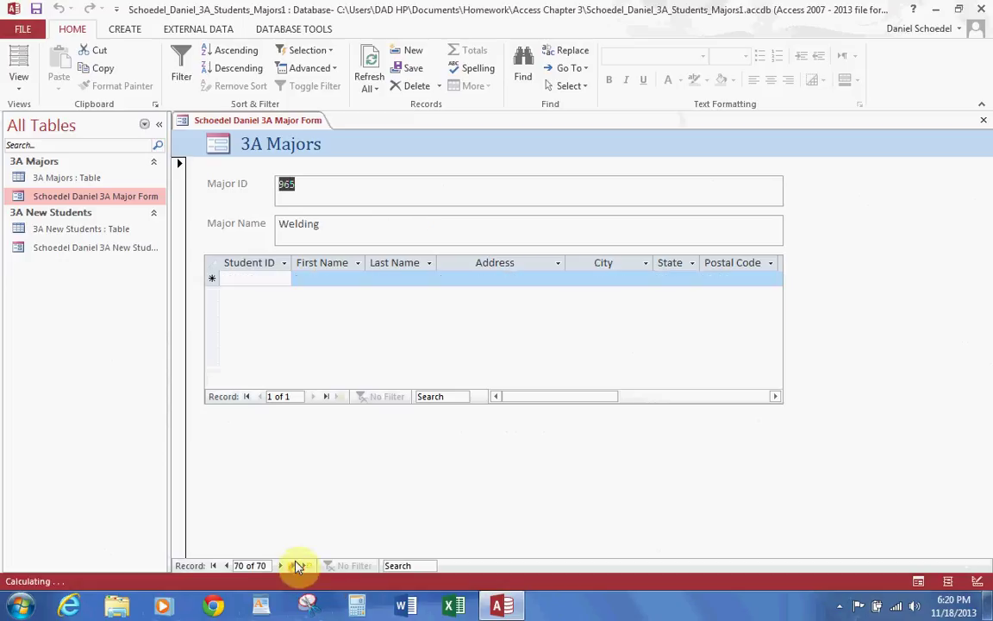
left_click(525, 66)
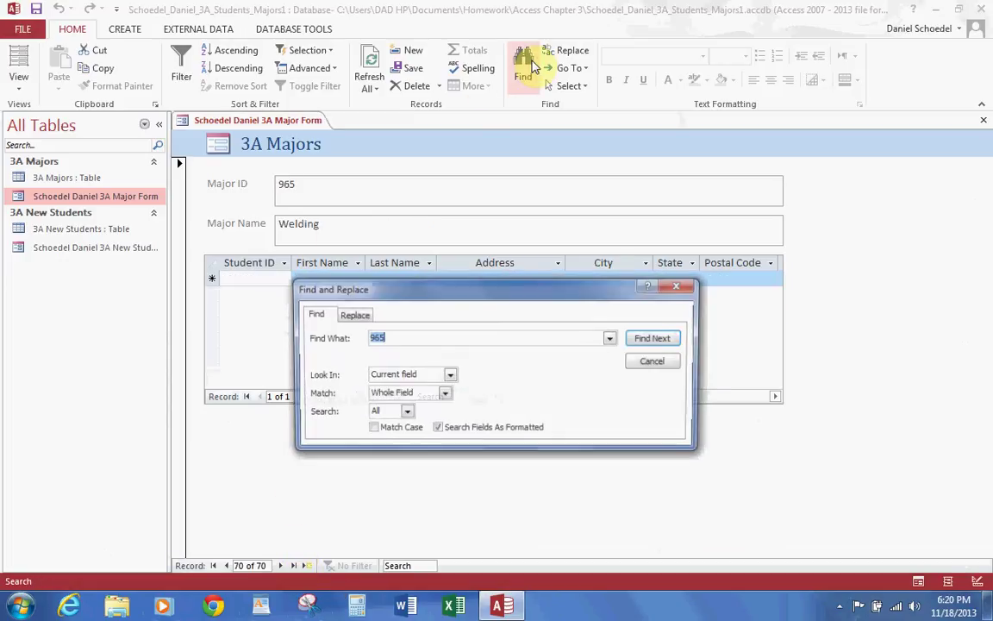
type("339")
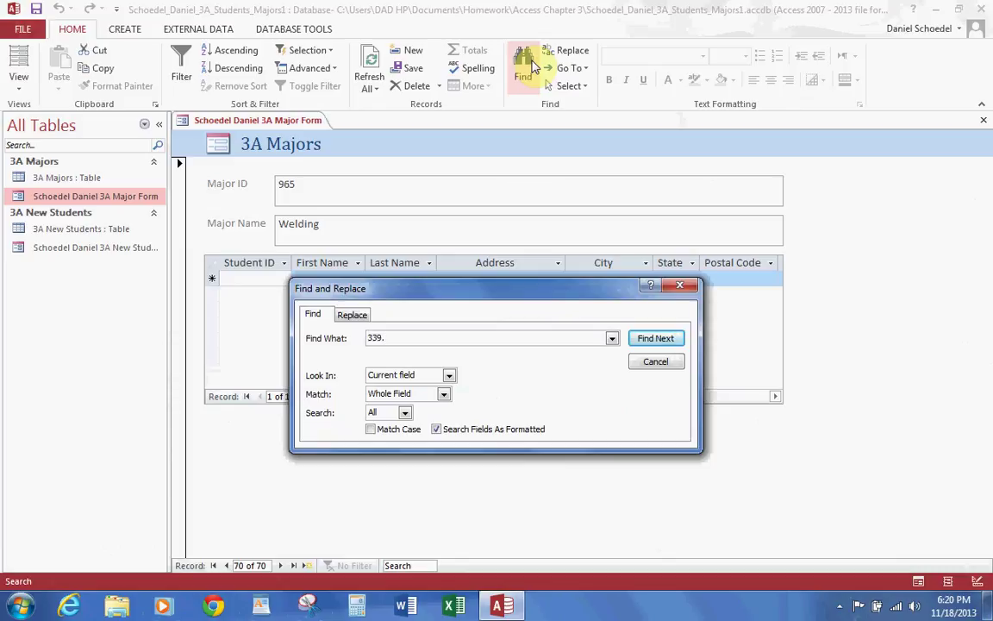
type(".555.22")
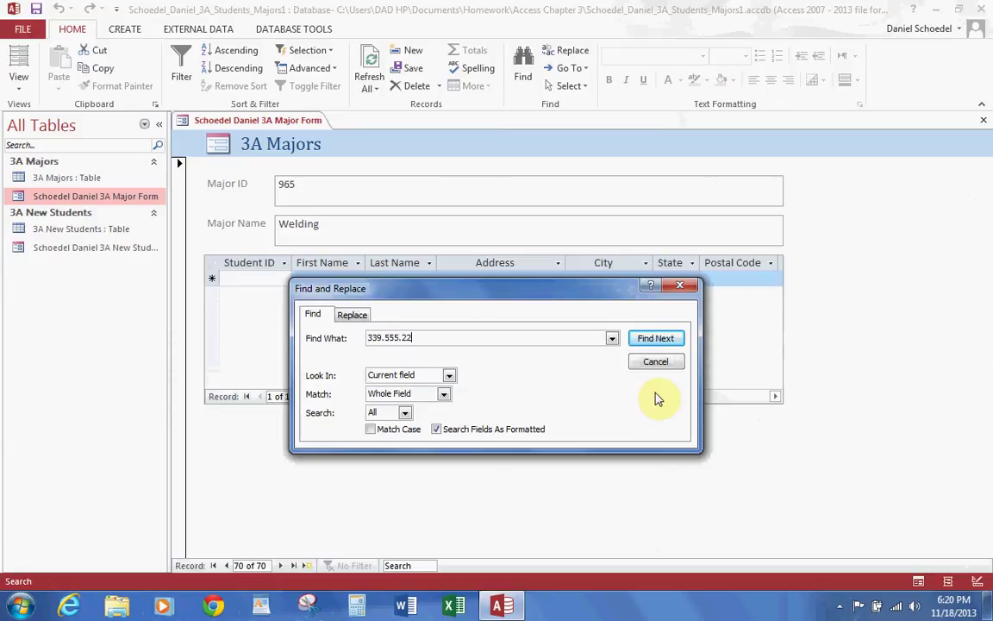
left_click(655, 340)
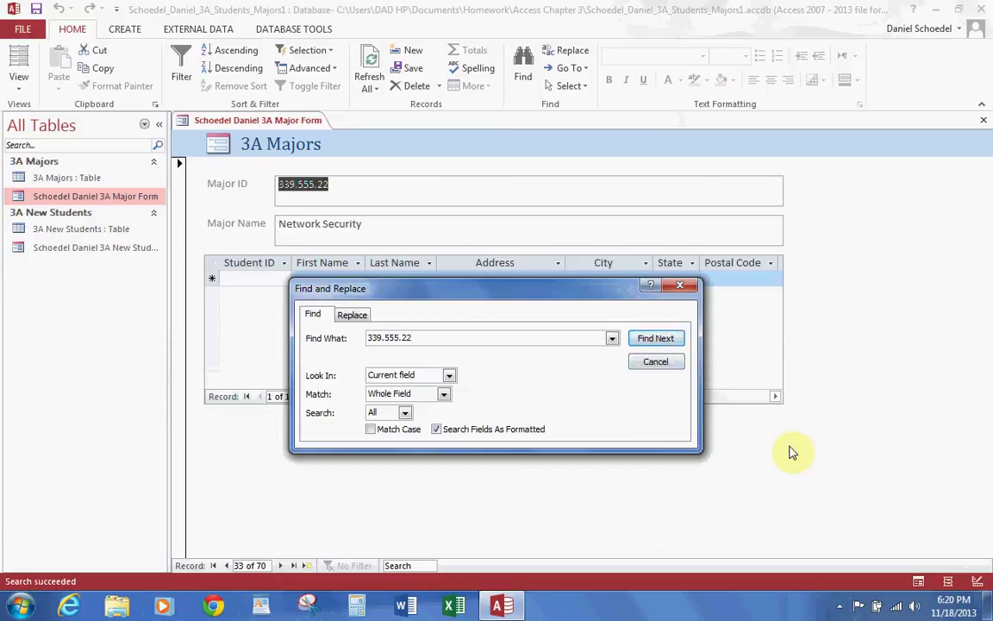
left_click(679, 365)
Step: Print the Majors form's Selected Record(s) at 7.5-inch column width, then cancel without printing
left_click(147, 120)
left_click(23, 30)
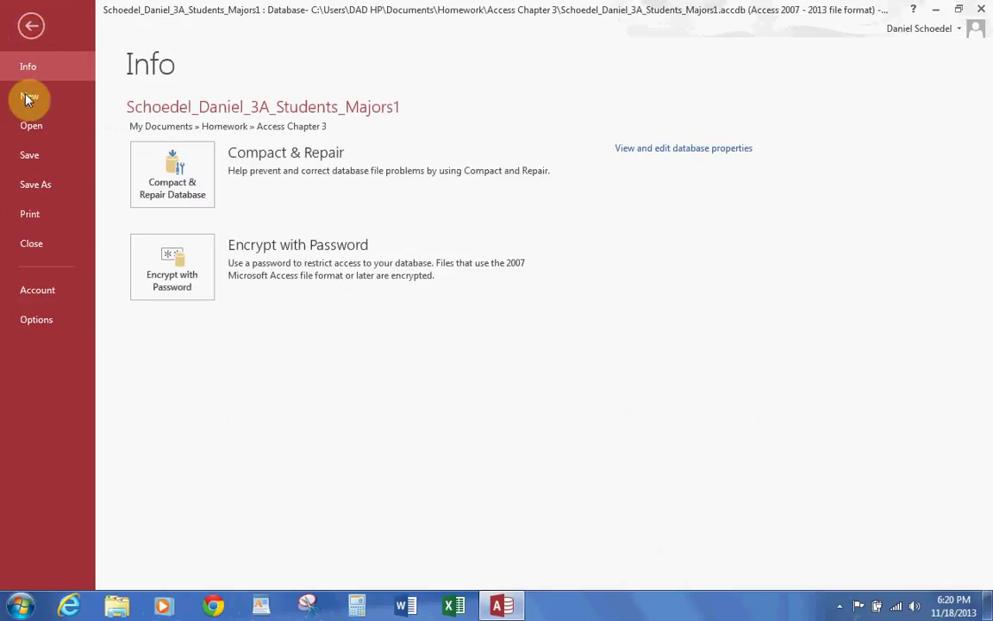
left_click(29, 213)
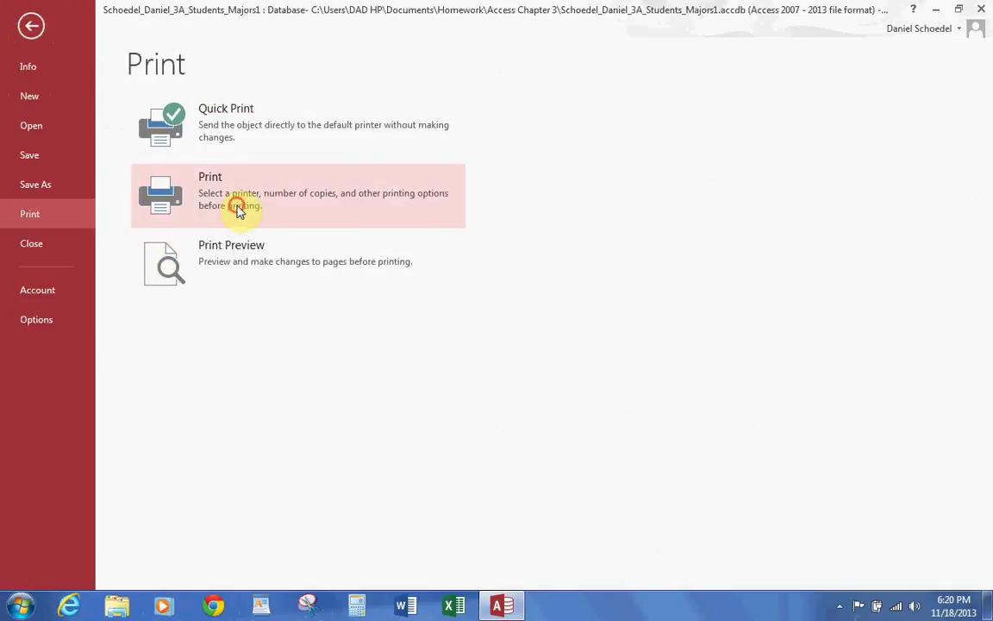
left_click(240, 208)
left_click(340, 308)
left_click(366, 334)
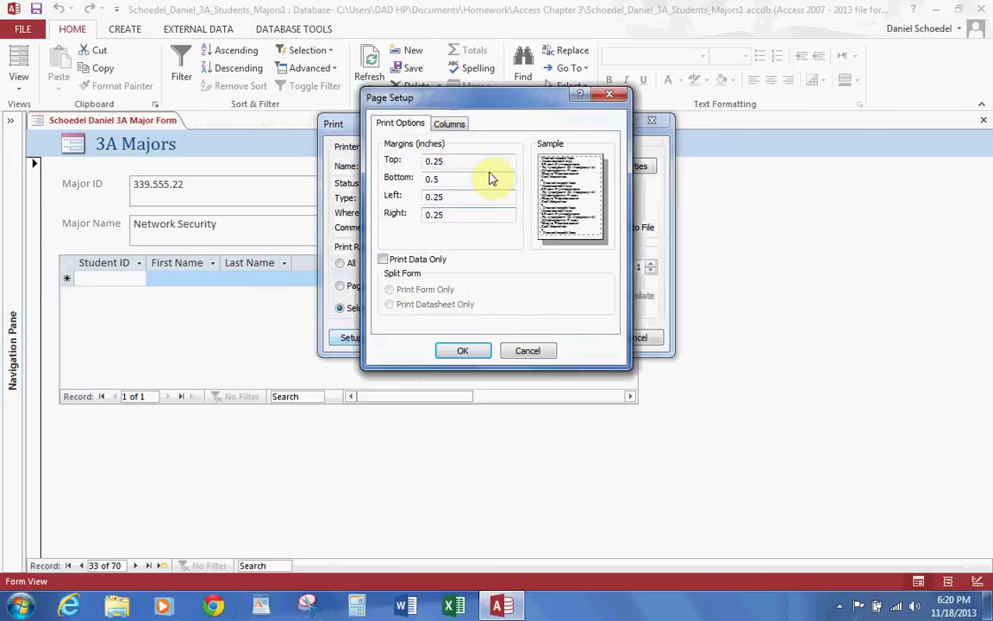
left_click(446, 123)
left_click_drag(453, 235, 377, 228)
type("7")
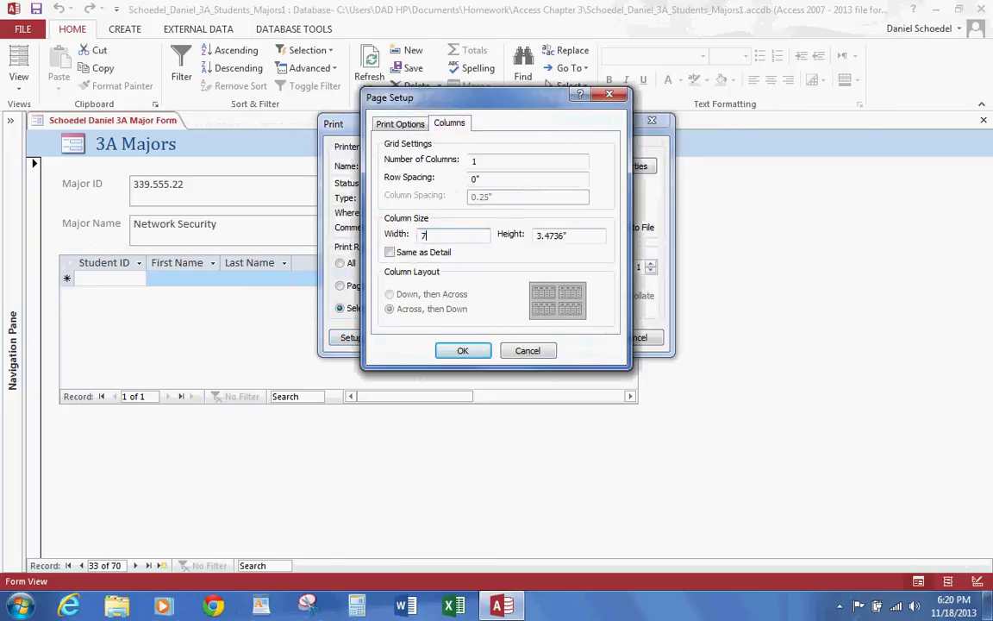
type(".5")
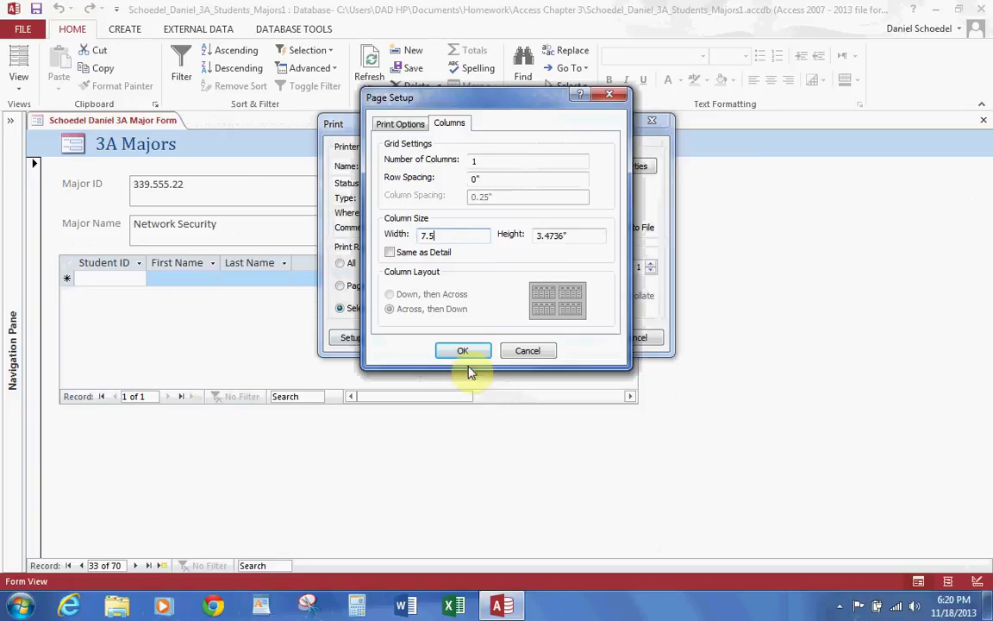
left_click(463, 350)
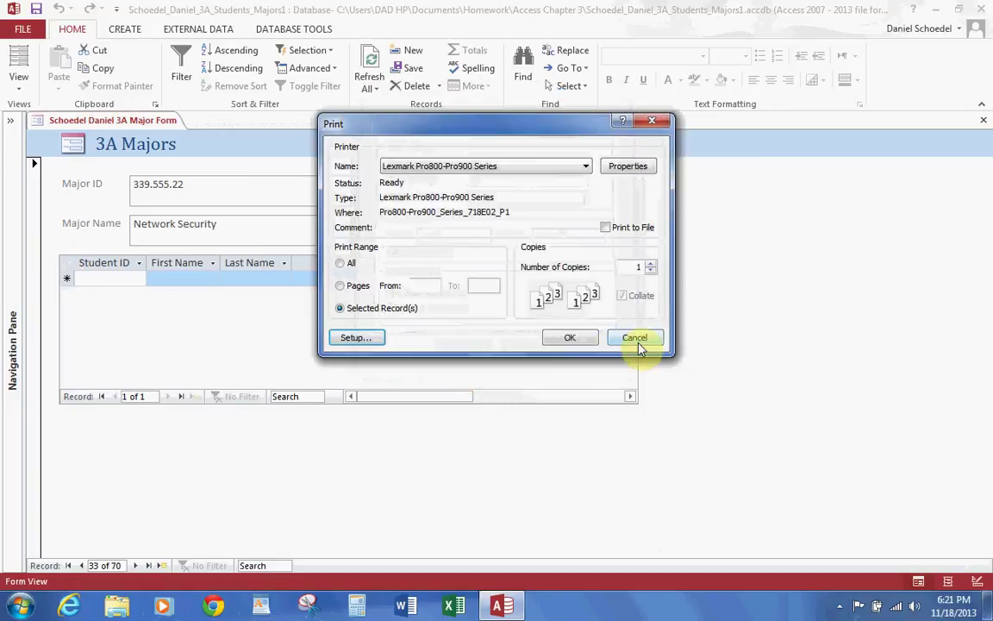
left_click(635, 338)
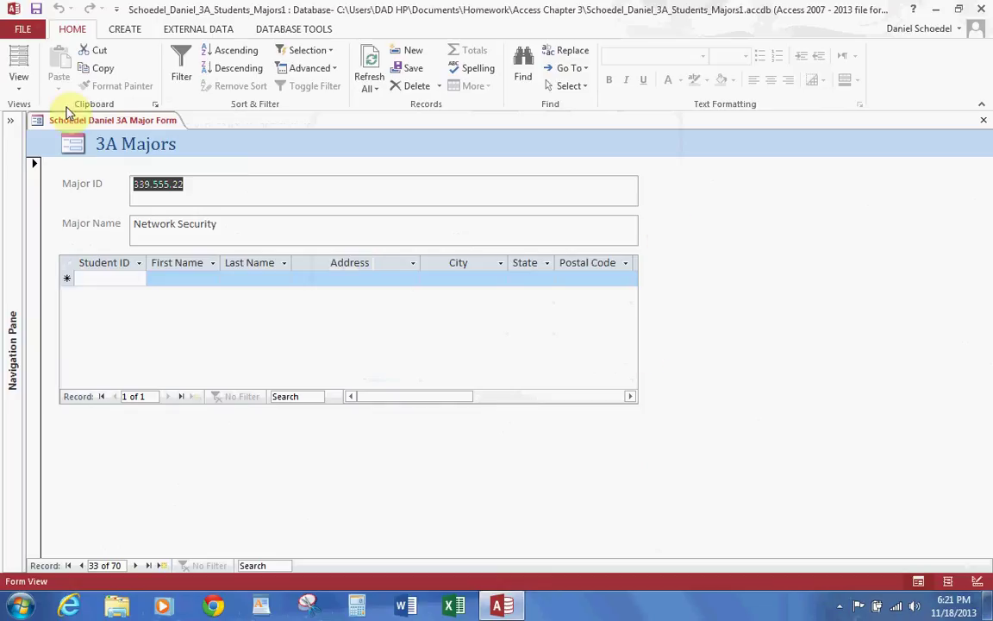
Step: Close the Majors form and open the 3A New Students form with the pane hidden
left_click(984, 121)
left_click(11, 120)
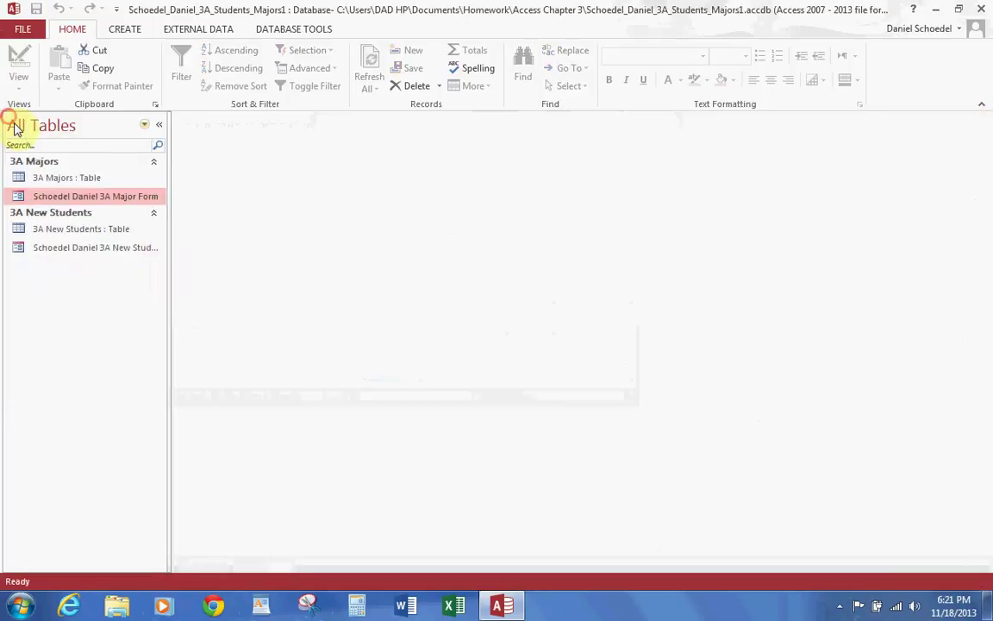
double_click(116, 247)
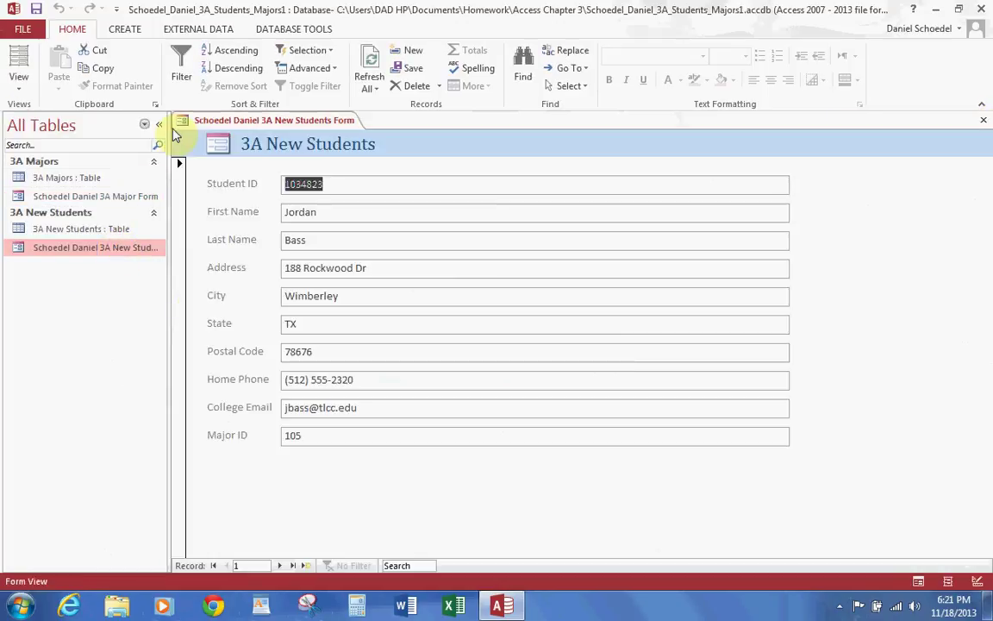
left_click(161, 126)
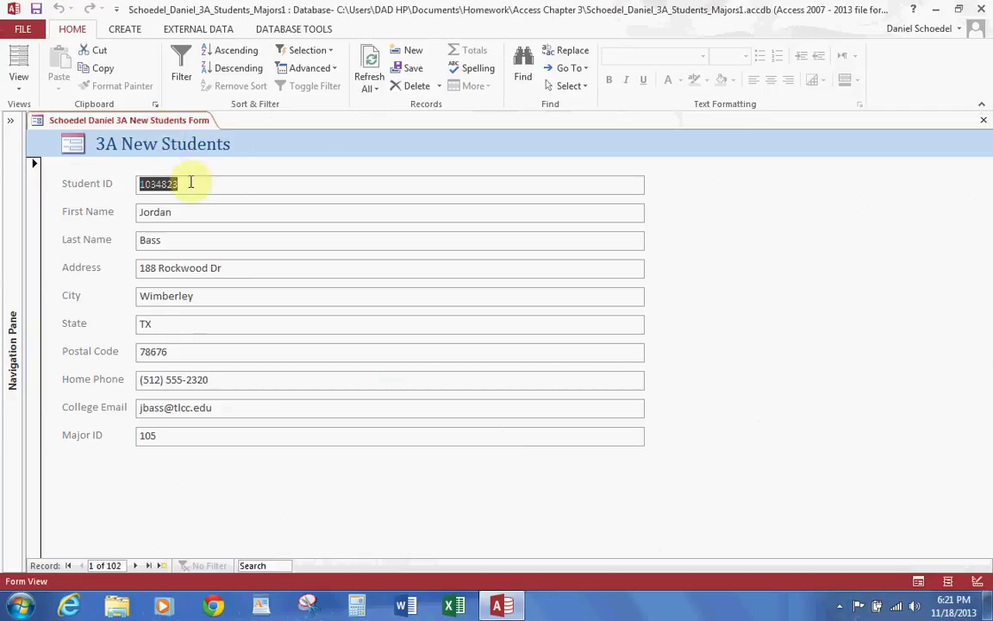
Step: Search the Major ID field for 339, landing on record 47
left_click(159, 435)
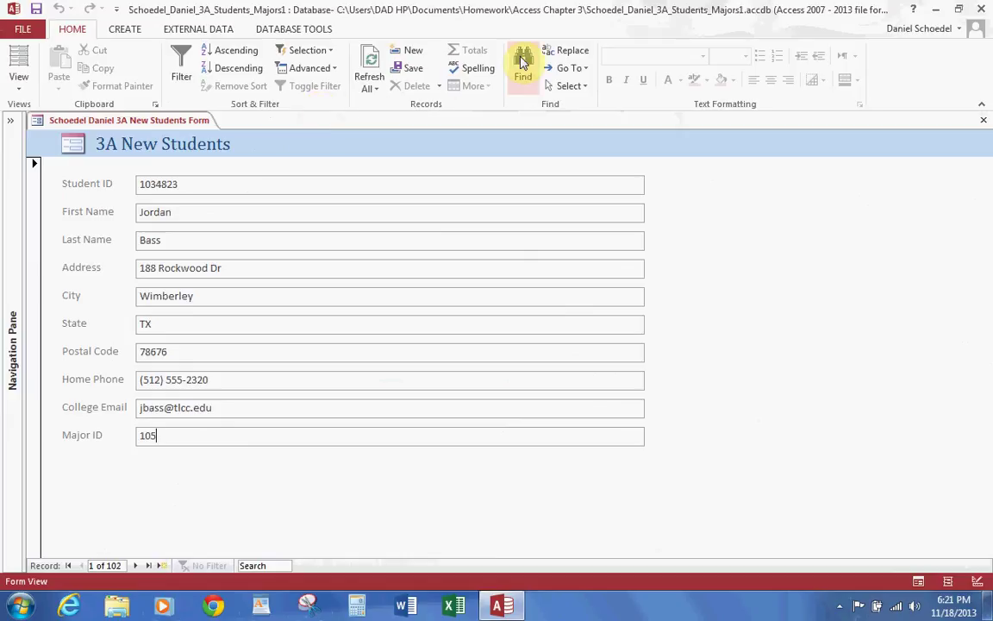
left_click(522, 62)
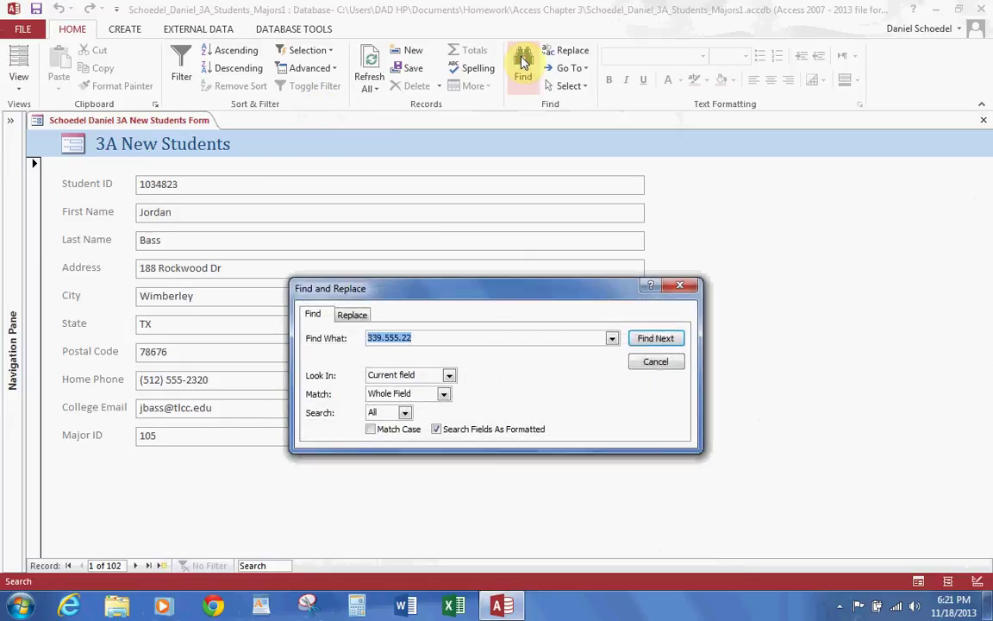
type("339")
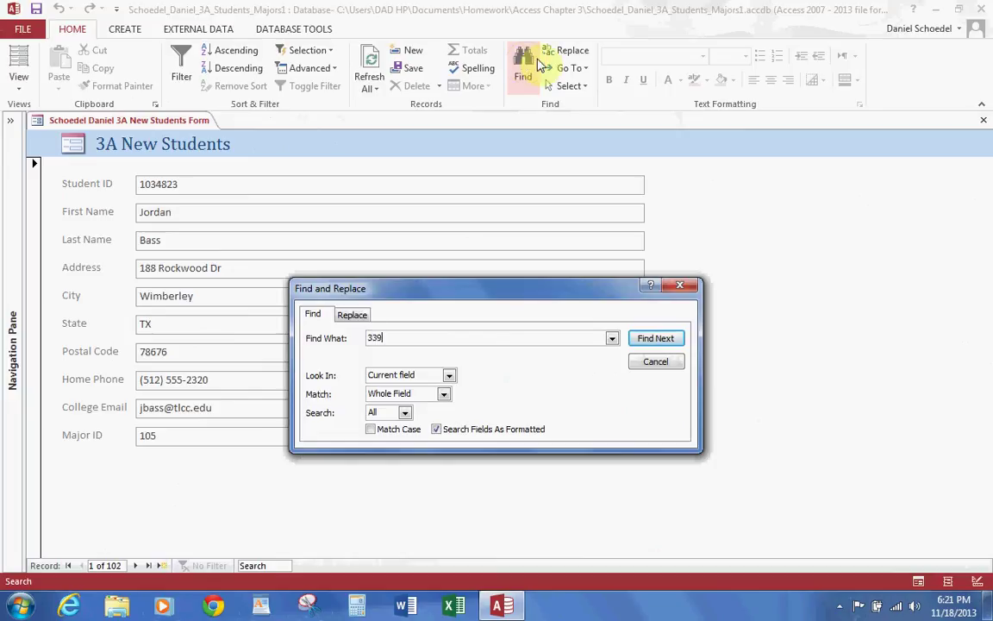
left_click(649, 339)
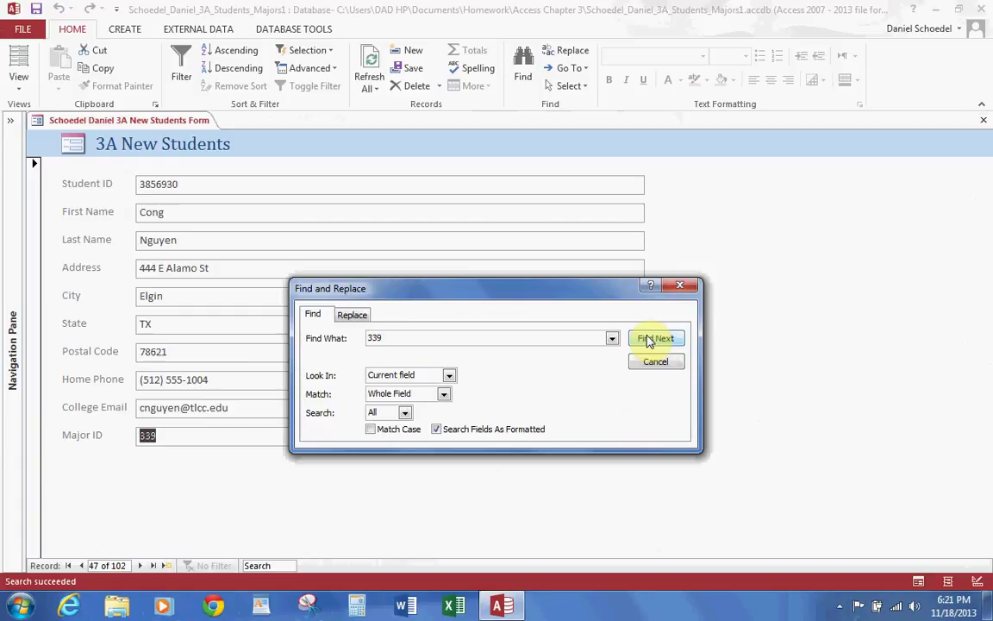
left_click(681, 287)
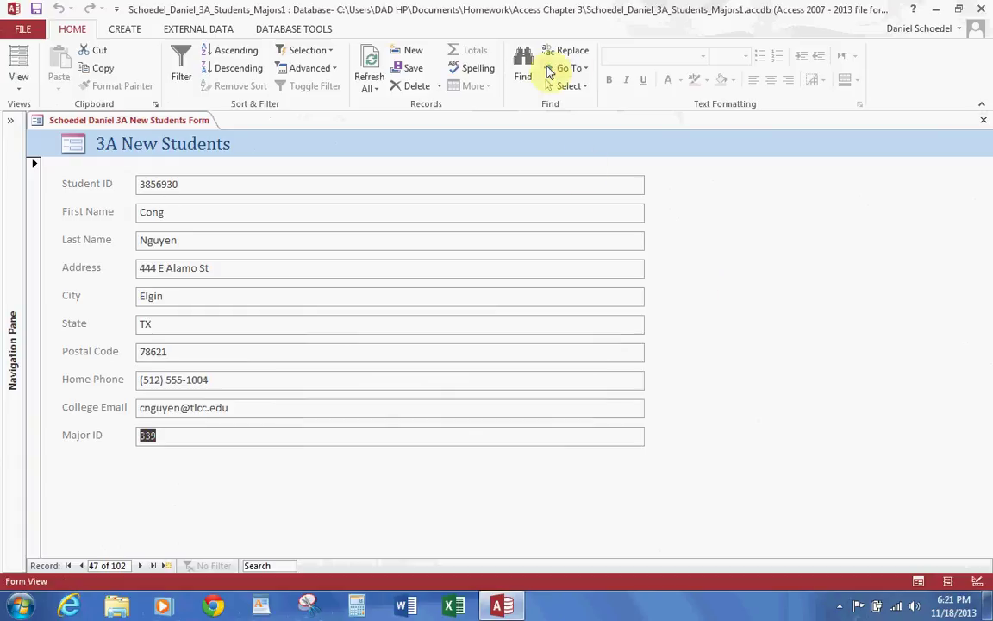
Step: Filter to Major ID equals 339 and step through the seven matching students
left_click(325, 51)
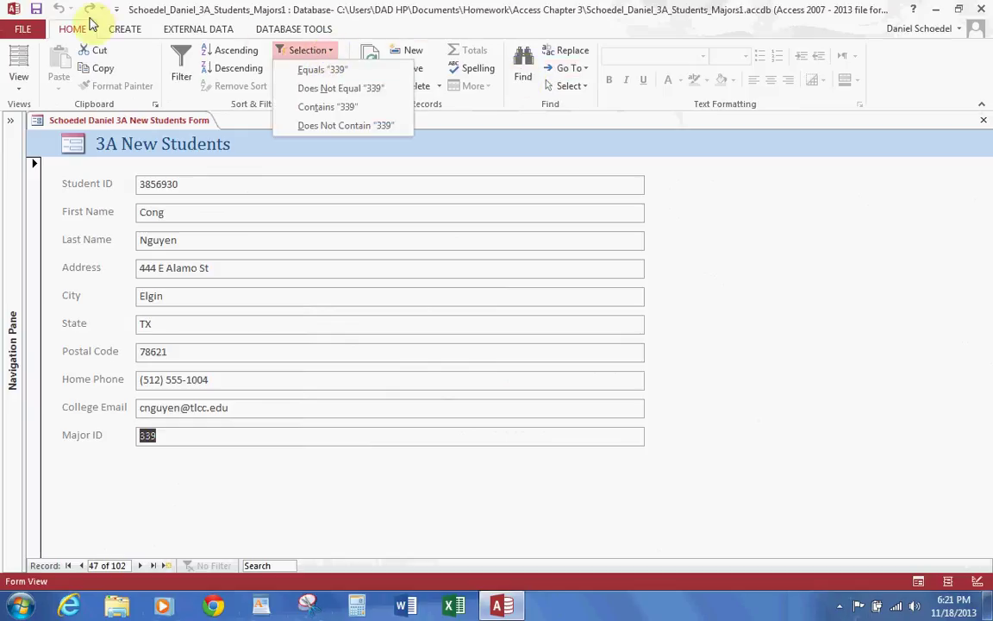
left_click(320, 71)
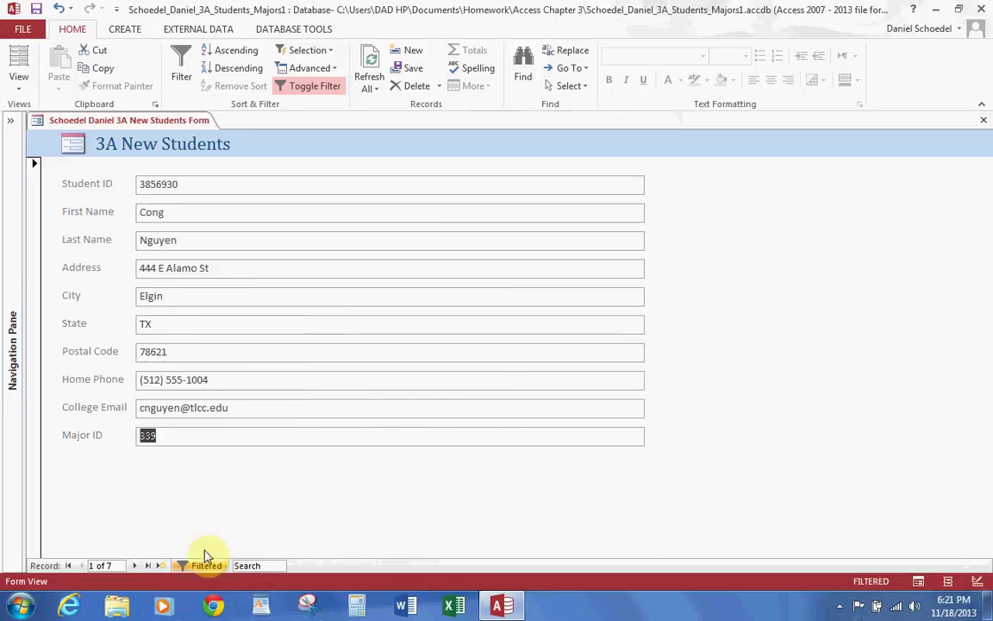
left_click(133, 566)
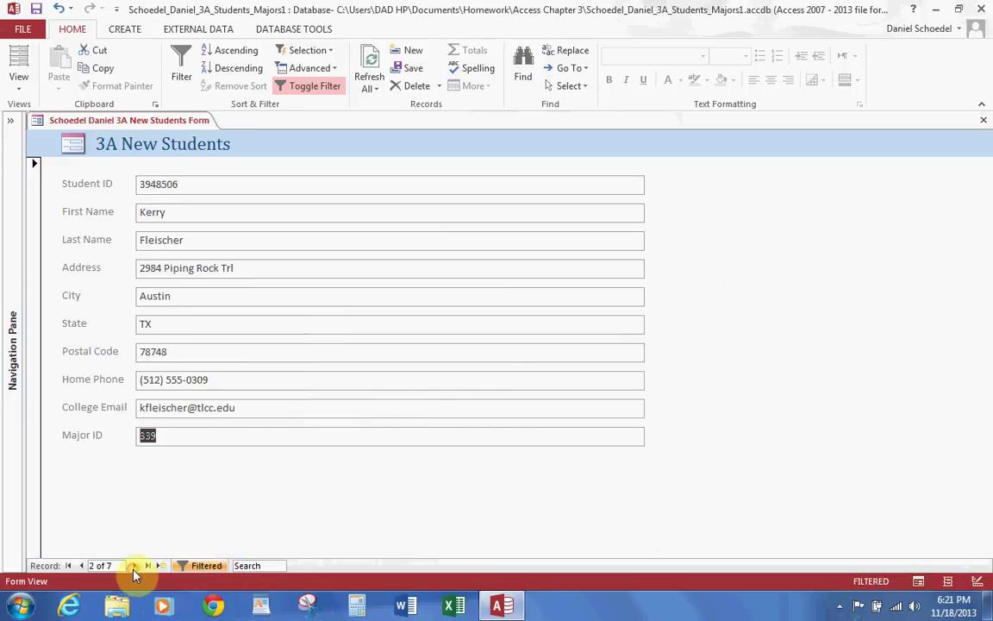
left_click(133, 566)
left_click(134, 566)
left_click(134, 565)
left_click(133, 566)
left_click(134, 566)
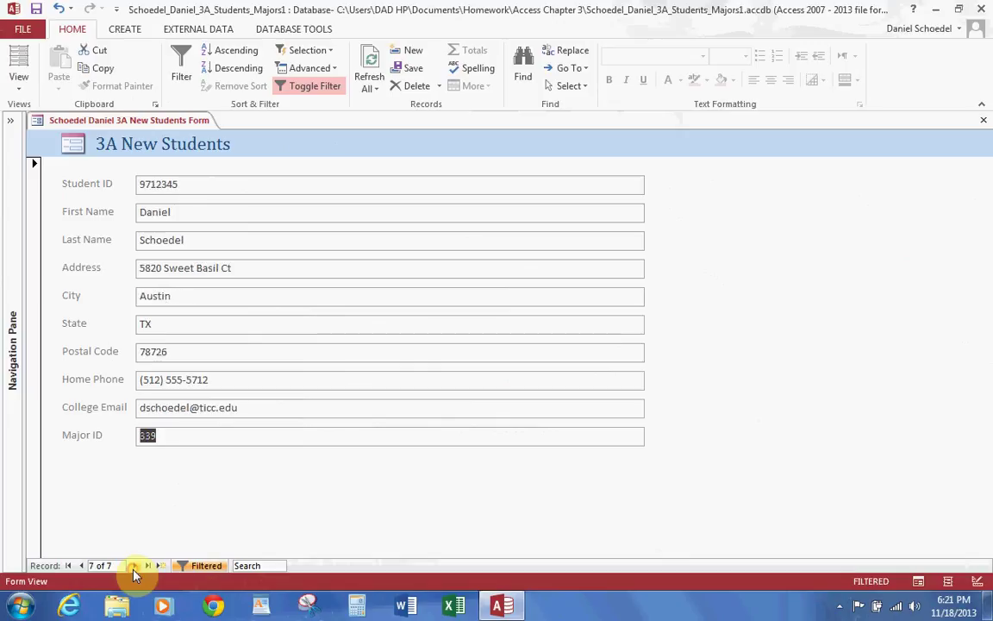
Step: Toggle the 339 filter off, back on, then remove it to show all 102 records
left_click(195, 566)
left_click(196, 567)
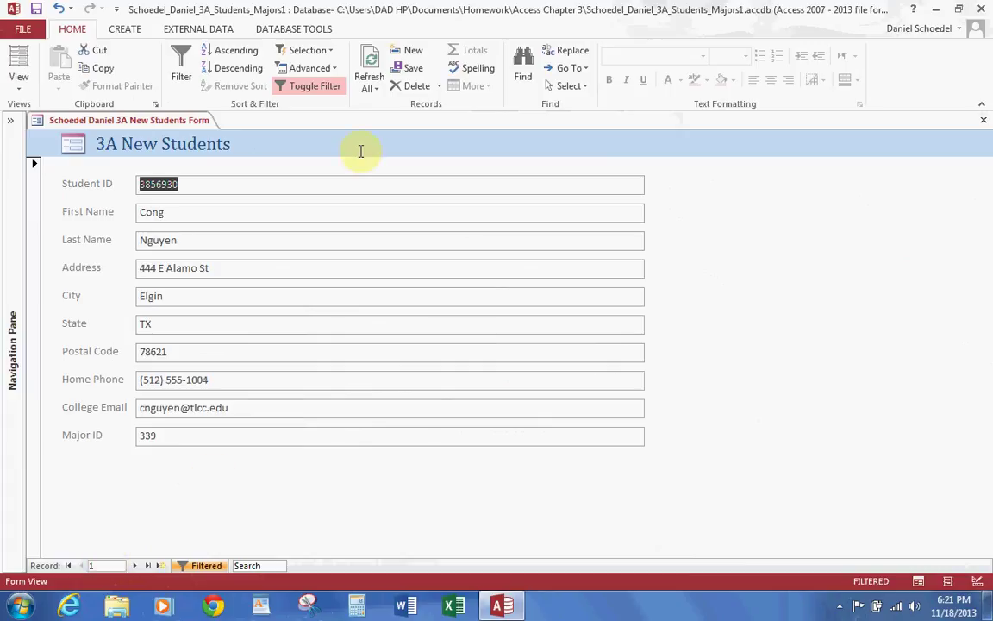
left_click(317, 89)
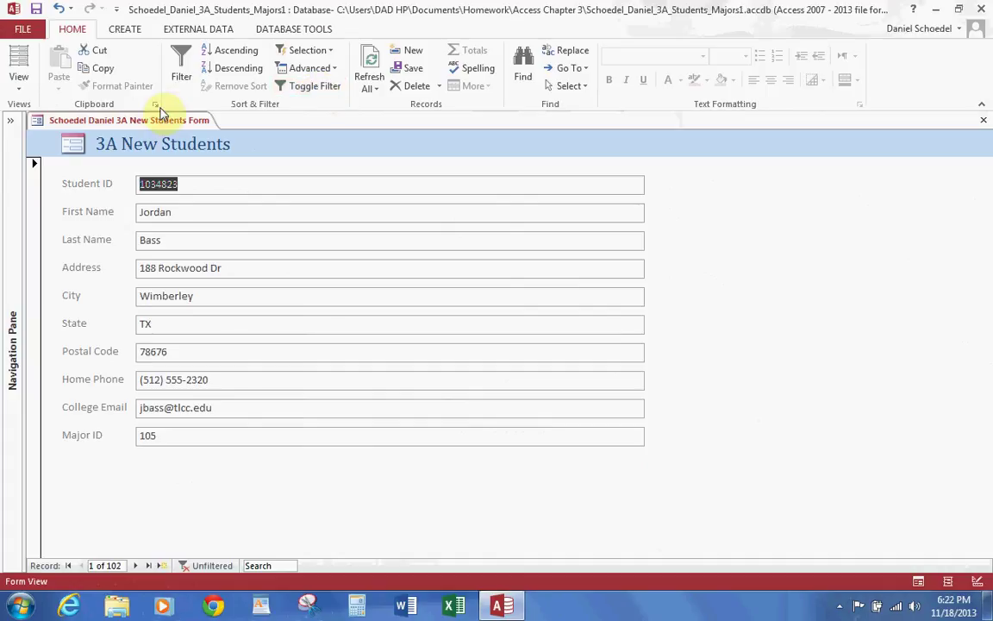
Step: Filter students to last names beginning with B, based on the Bass record
left_click(143, 240)
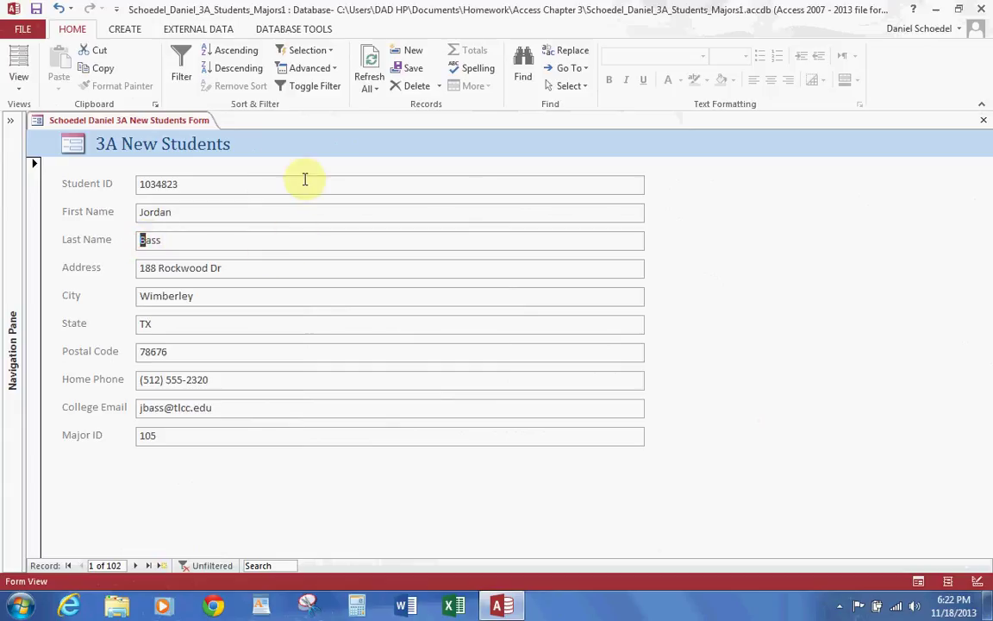
left_click(316, 51)
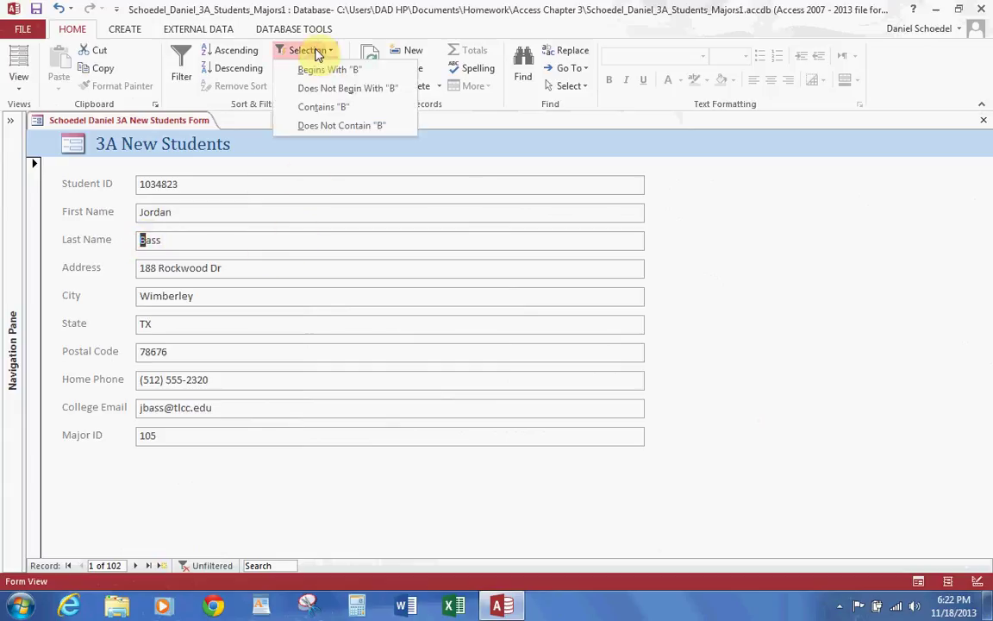
left_click(312, 71)
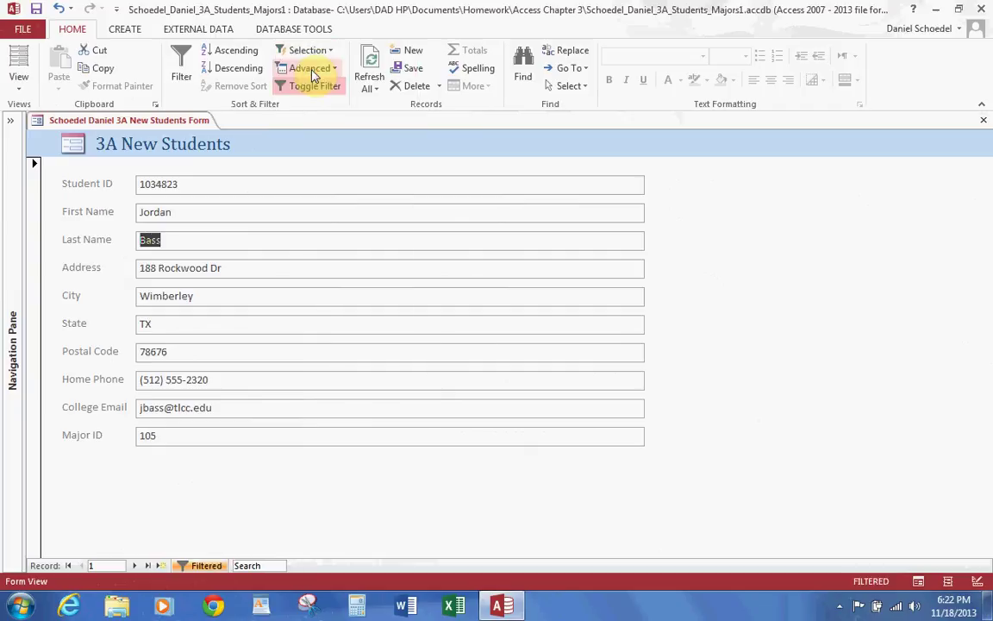
Step: Step through the filtered B students, then remove the filter
left_click(134, 565)
left_click(134, 565)
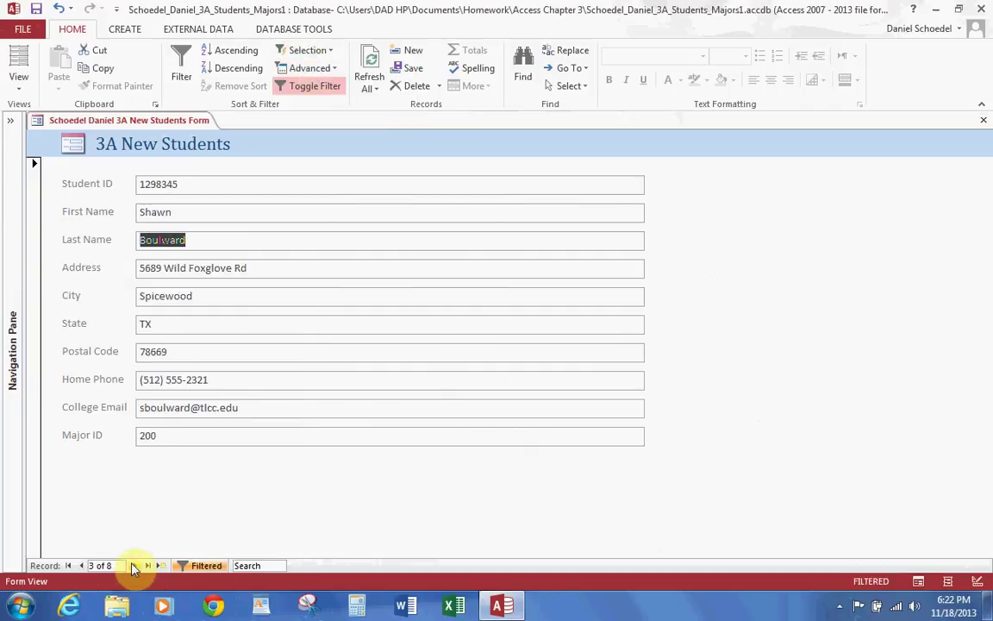
left_click(134, 566)
left_click(134, 566)
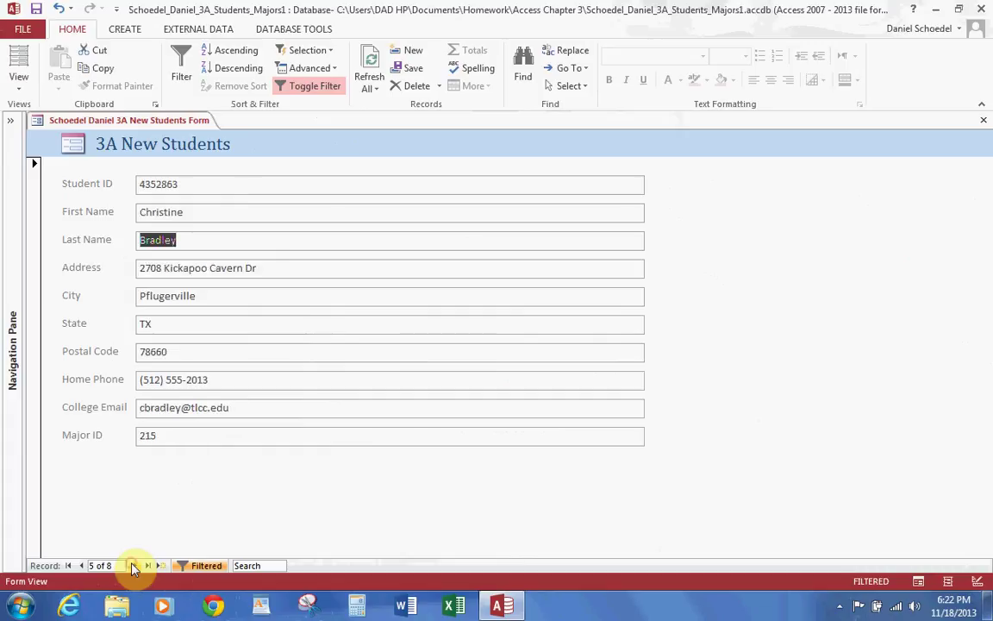
left_click(133, 565)
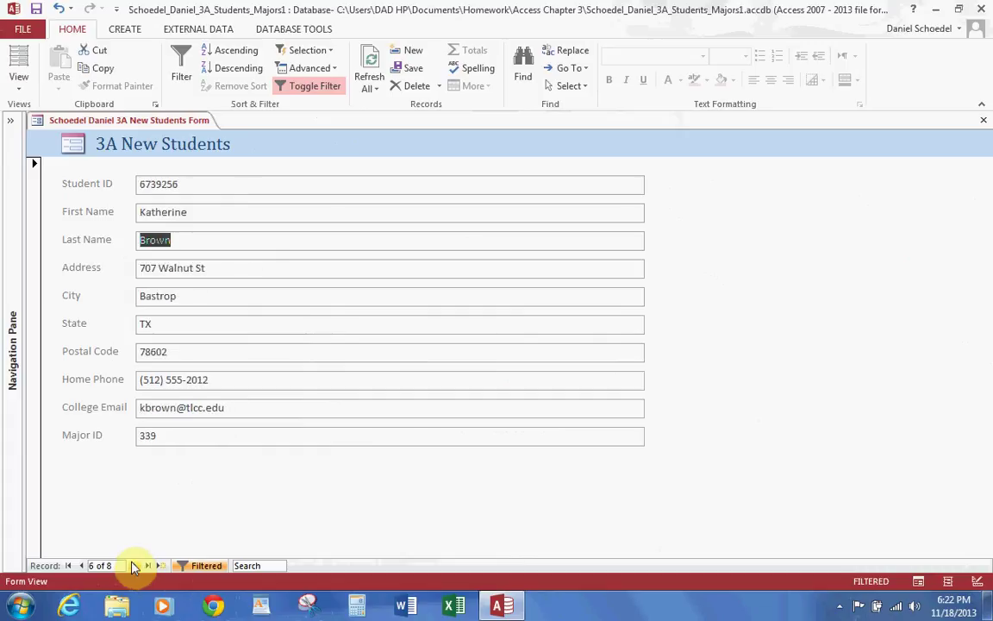
left_click(319, 89)
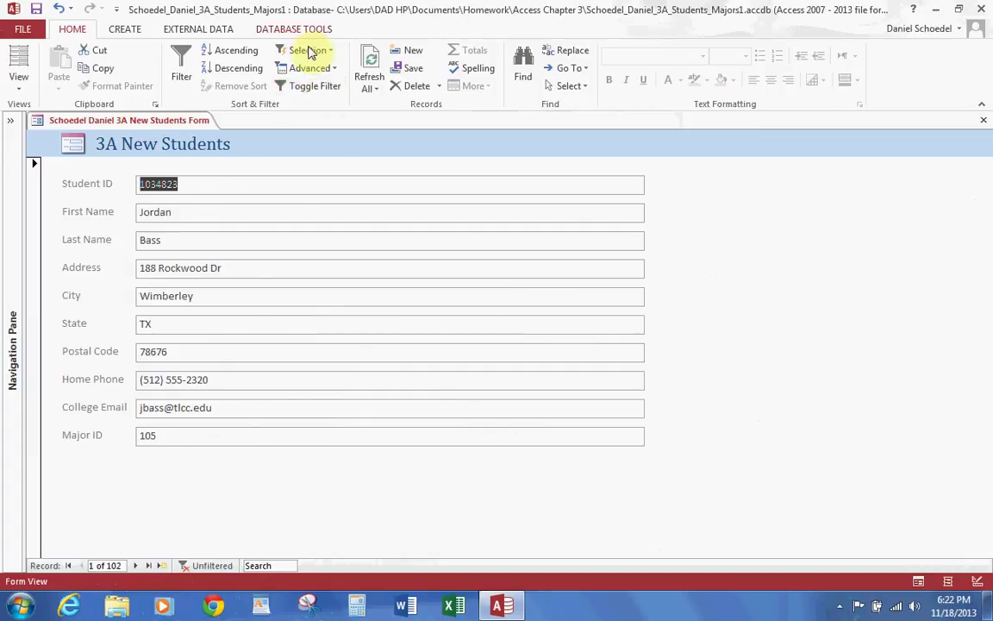
Step: Use Filter By Form to clear the Last Name criterion and filter City to Dripping Springs
left_click(310, 69)
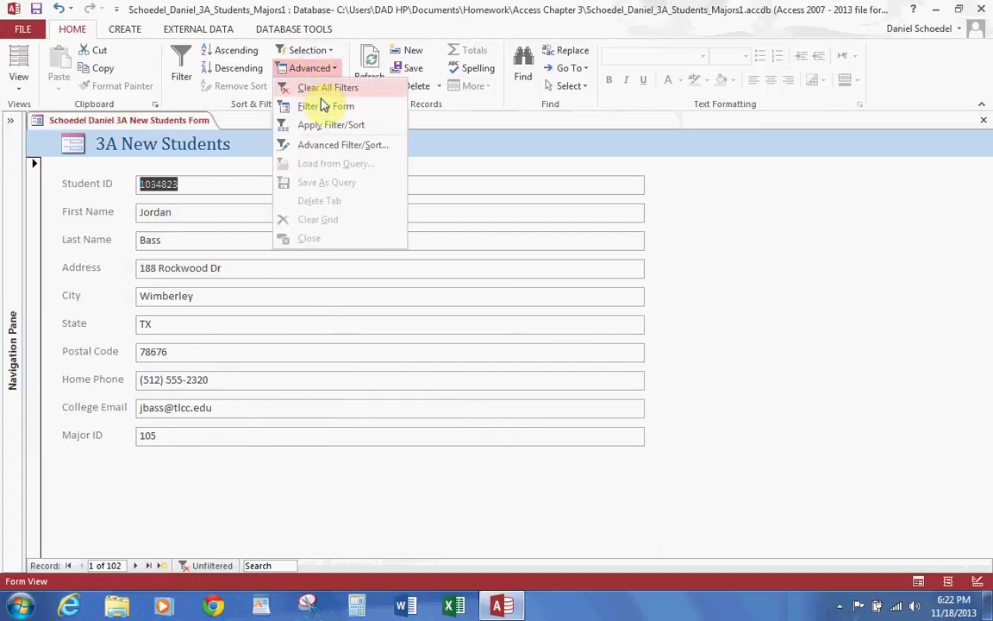
left_click(321, 107)
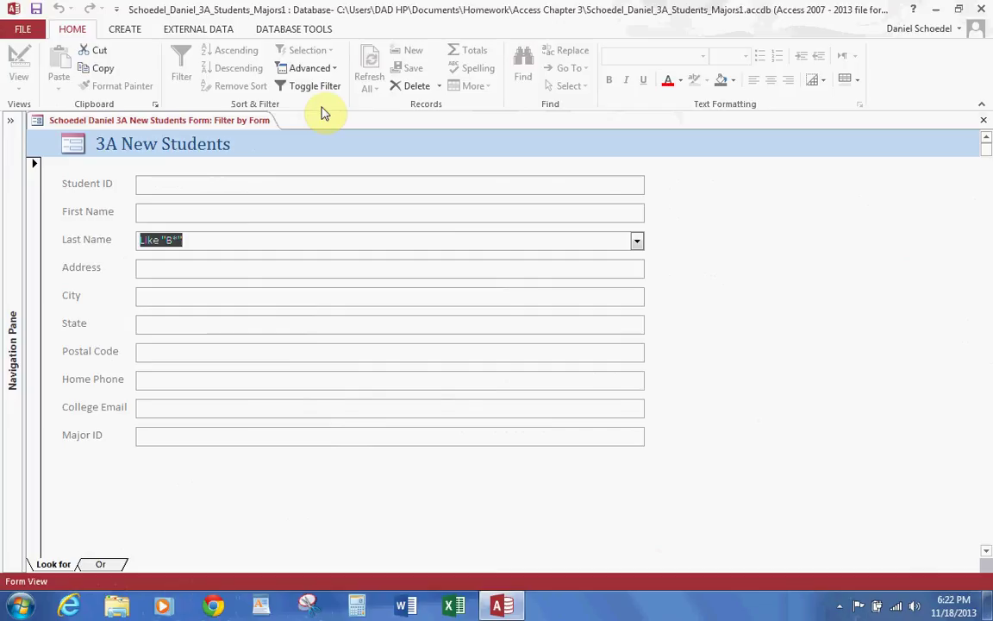
key("Delete")
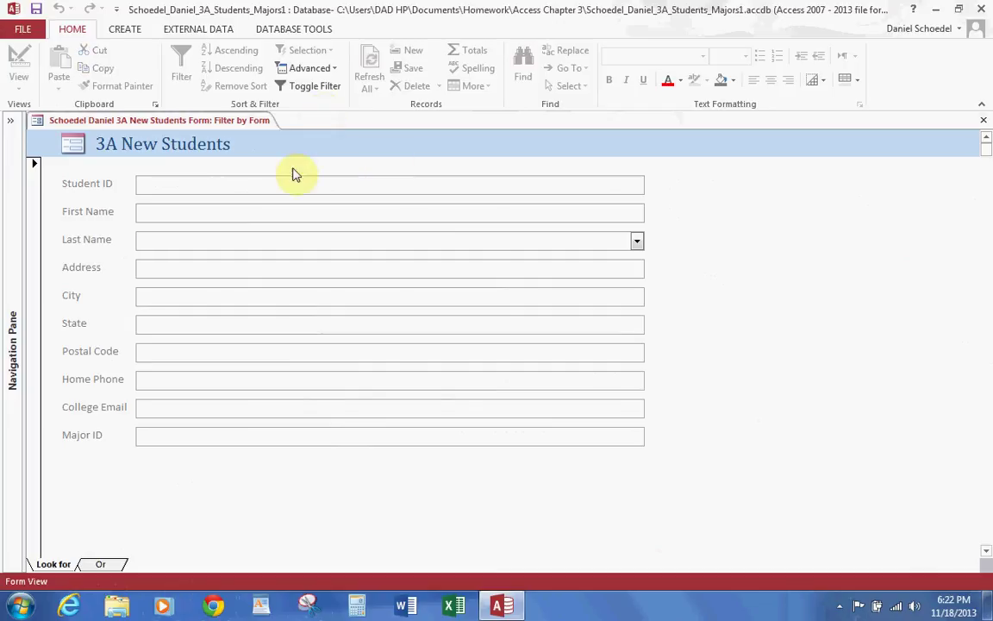
left_click(637, 302)
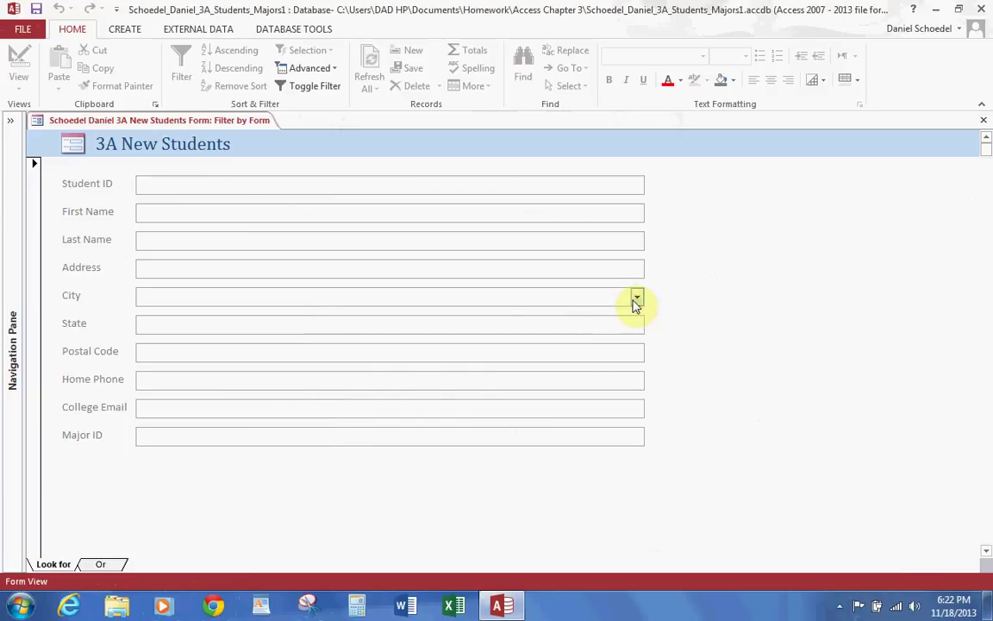
left_click(636, 304)
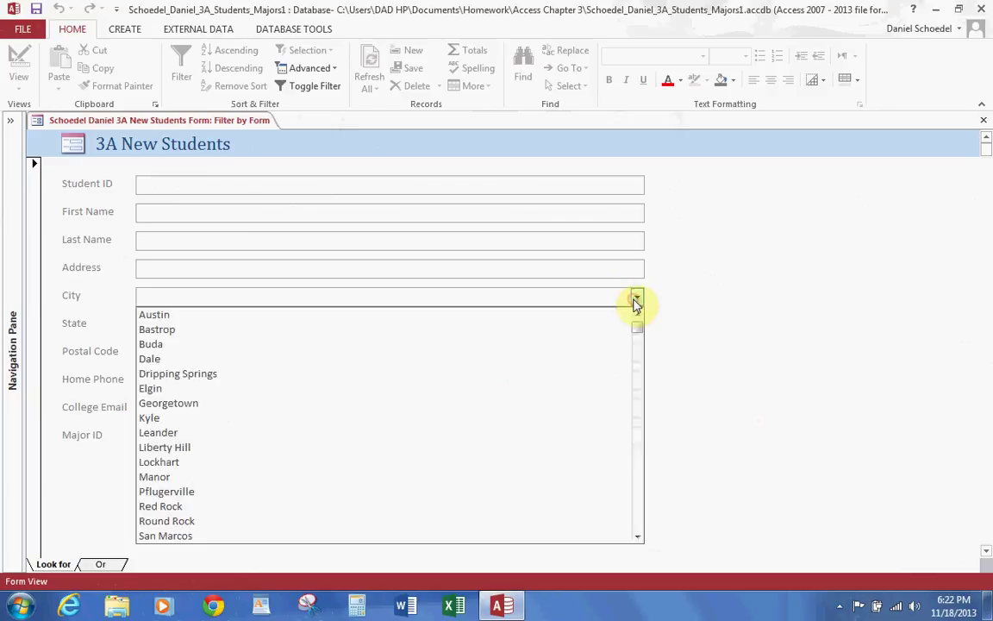
left_click(257, 374)
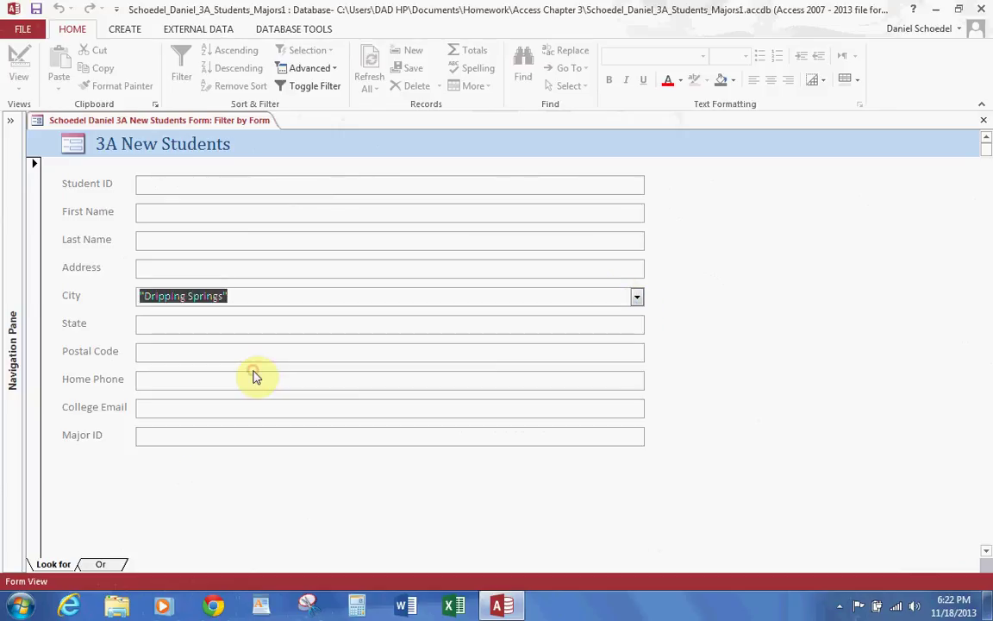
left_click(310, 90)
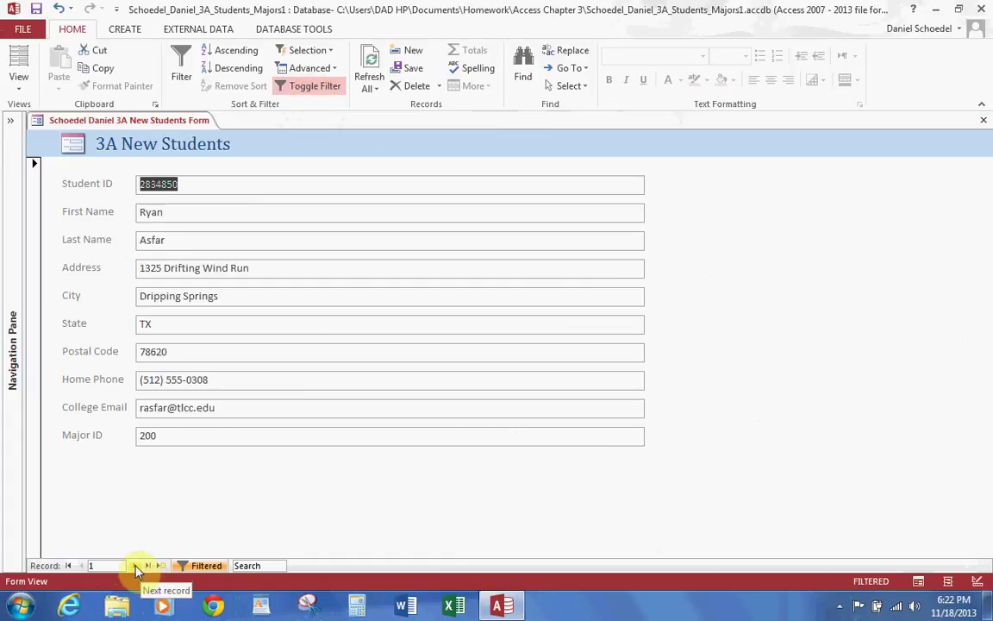
Step: Browse the Dripping Springs students, then turn the filter off
left_click(136, 567)
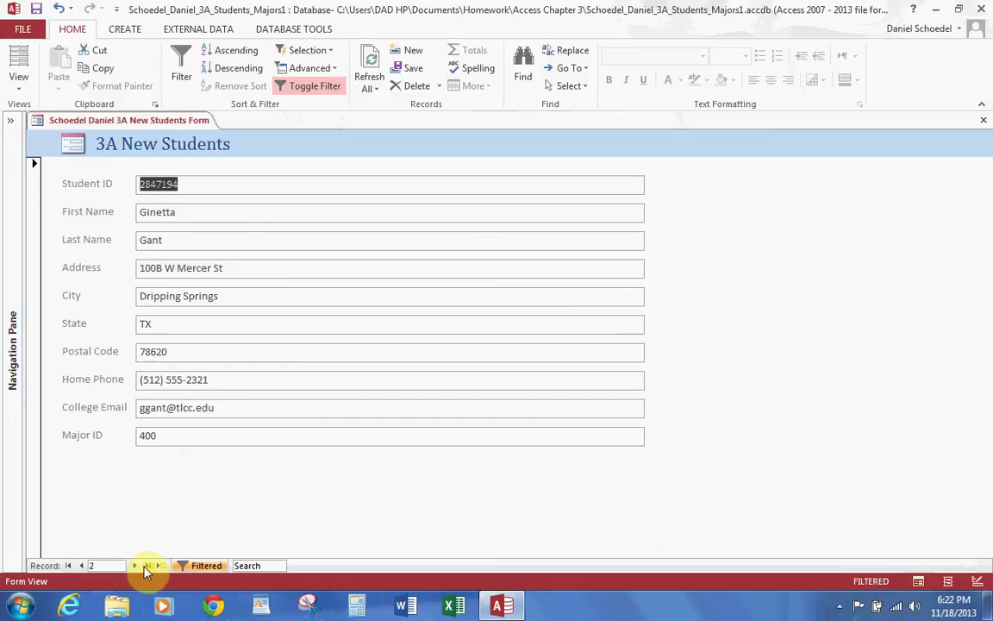
left_click(135, 566)
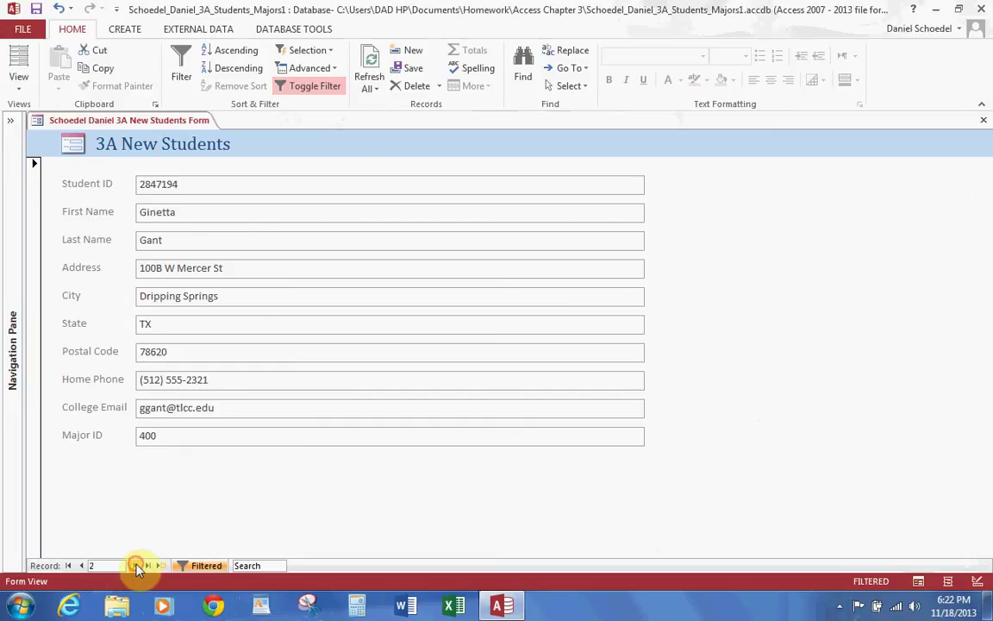
left_click(299, 90)
left_click(309, 68)
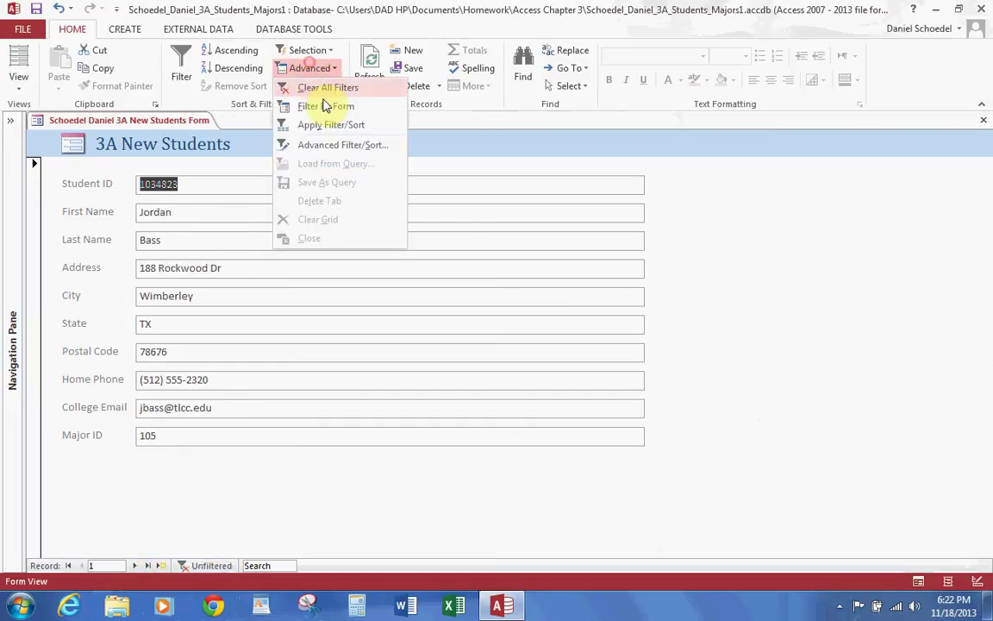
Step: Filter the form to students whose City is Dripping Springs or Austin
left_click(332, 107)
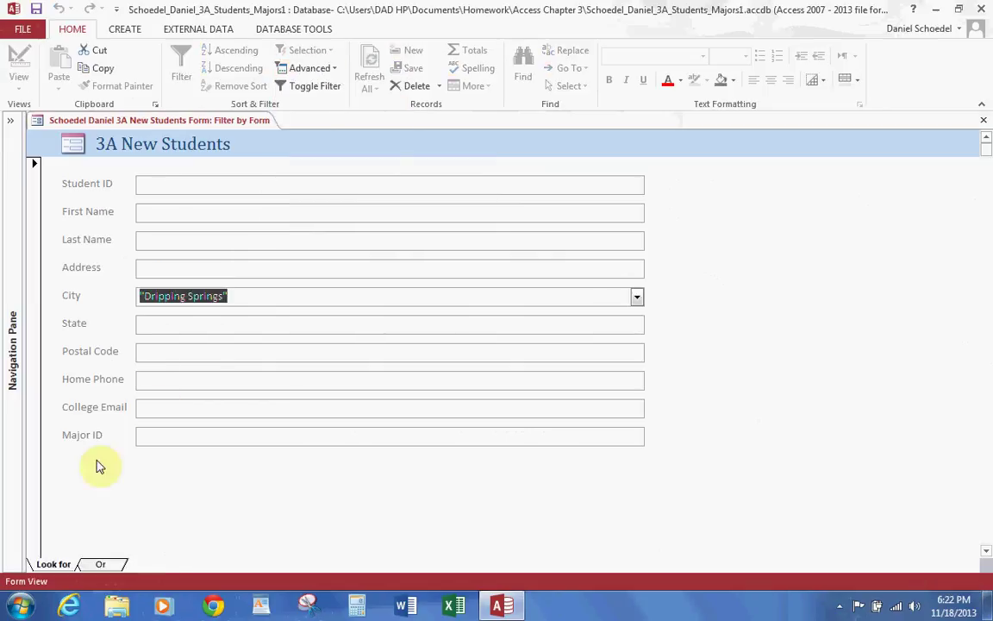
left_click(100, 564)
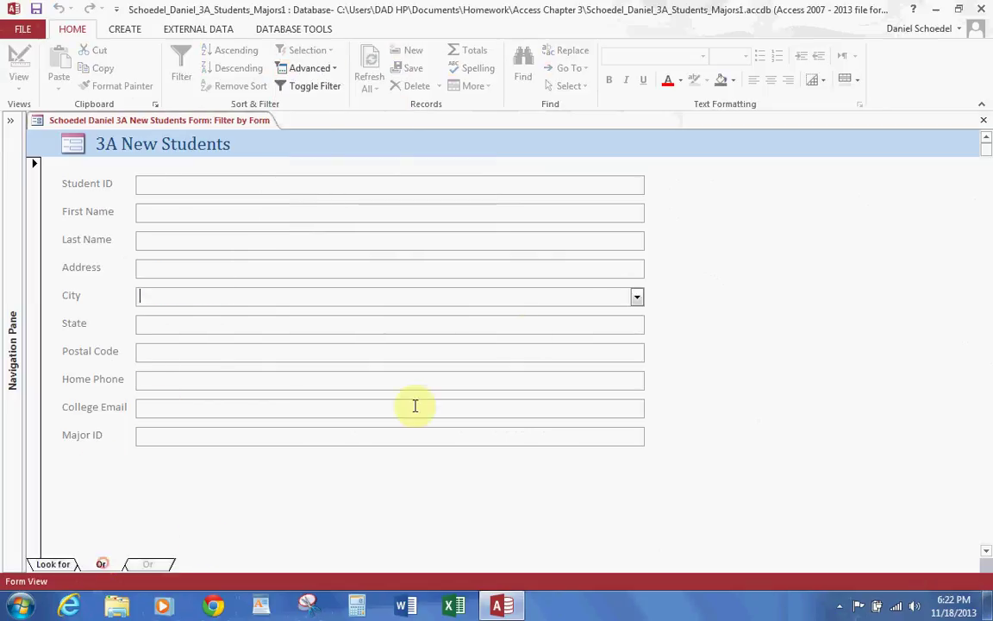
left_click(636, 296)
left_click(228, 314)
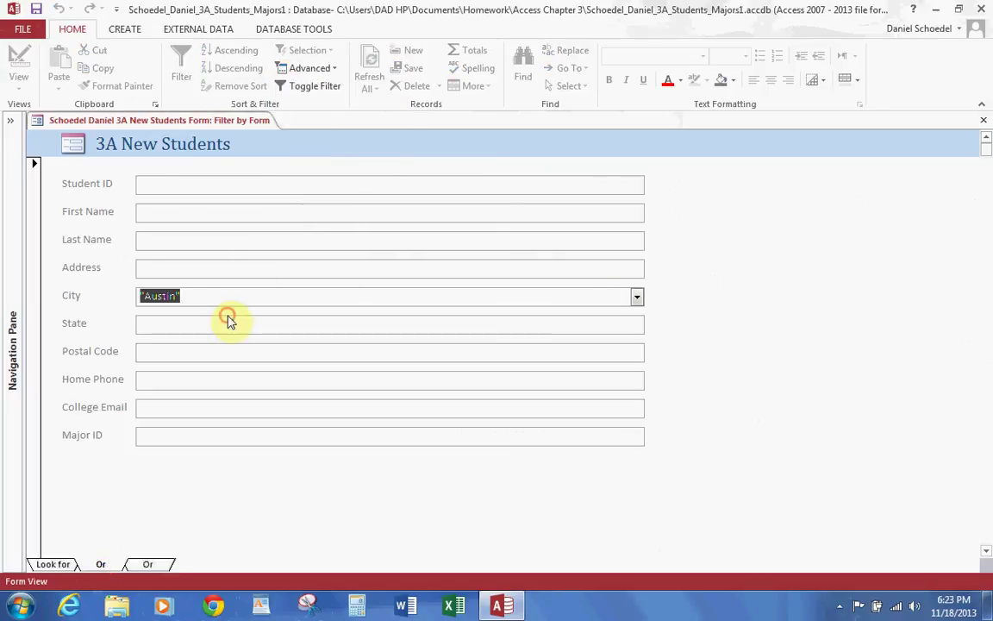
left_click(319, 86)
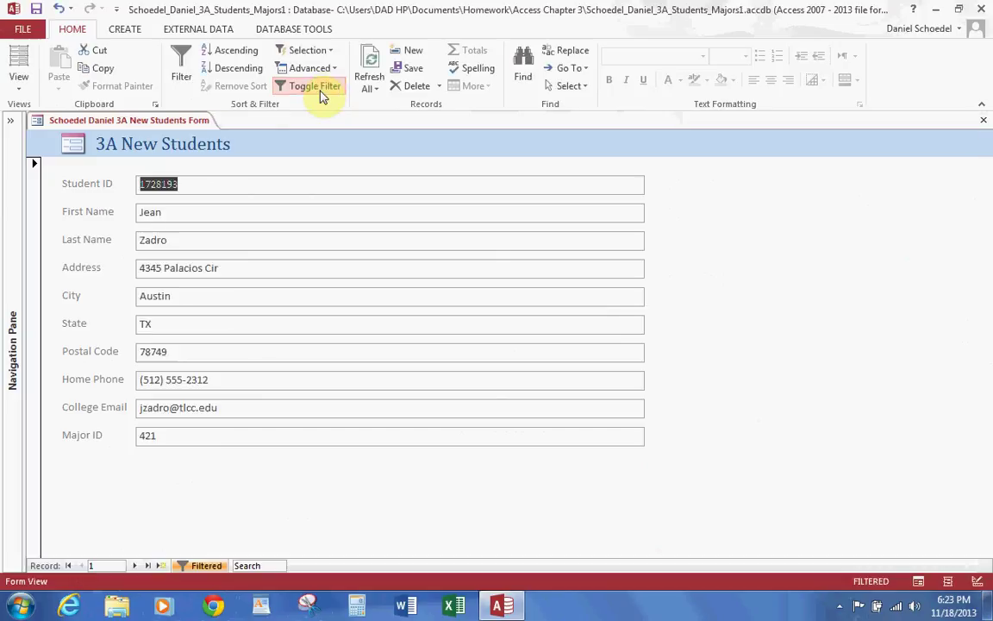
Step: Browse the matching students, then clear all filters from the form
left_click(136, 565)
left_click(136, 566)
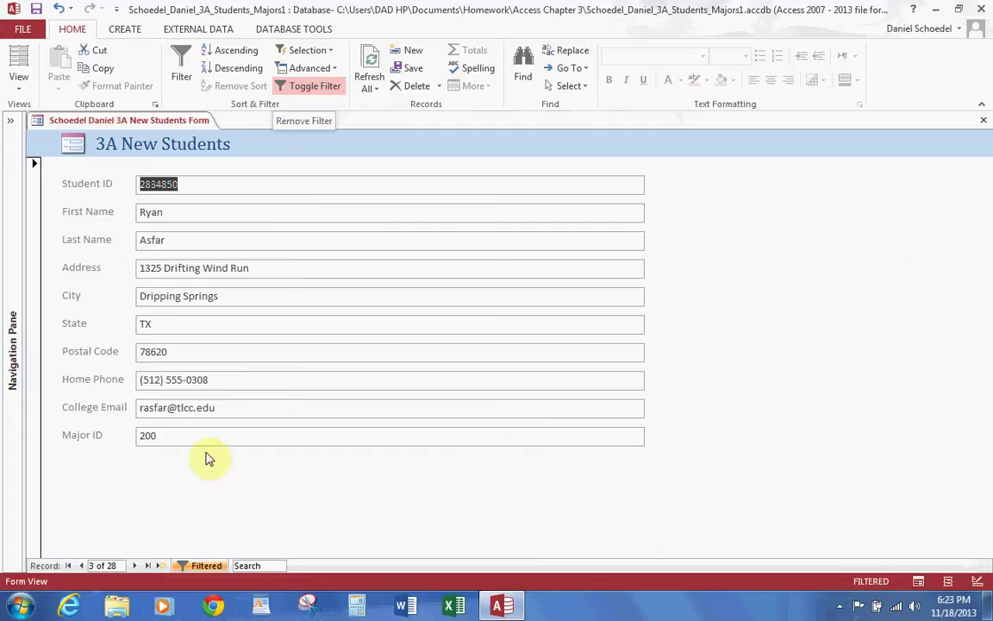
left_click(315, 69)
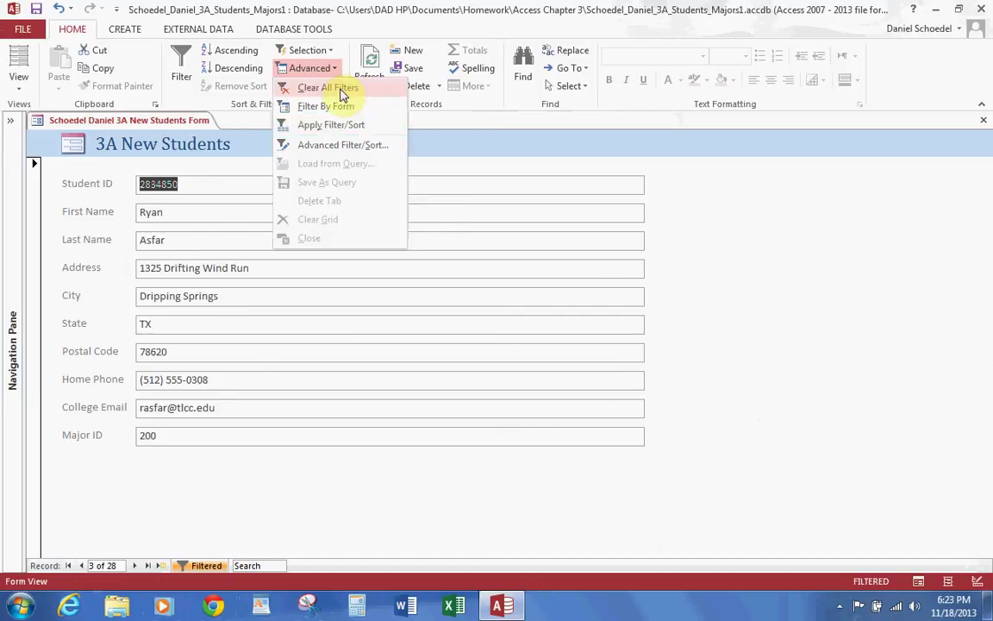
left_click(328, 88)
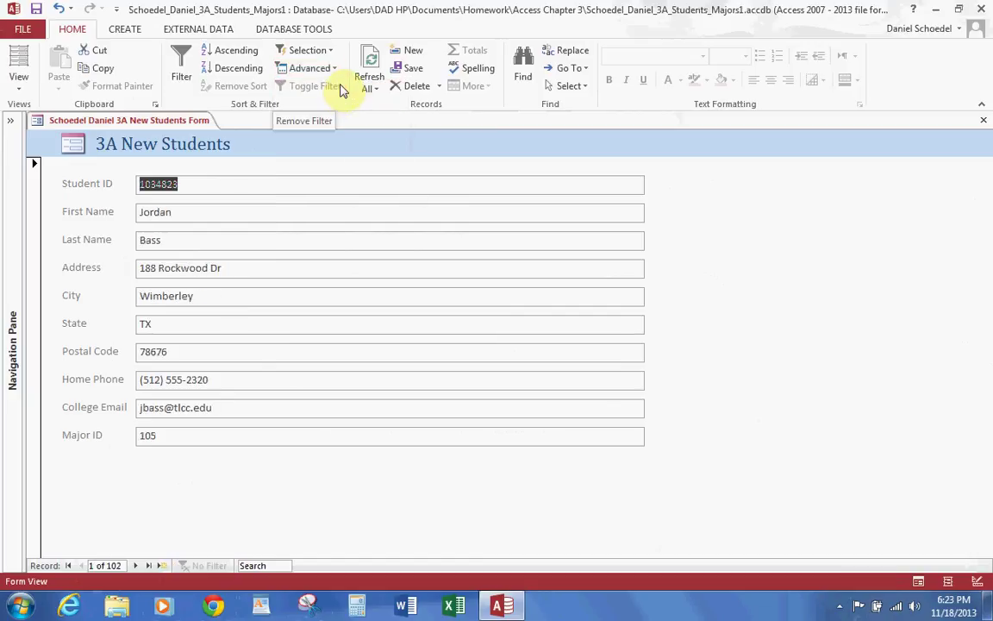
left_click(325, 72)
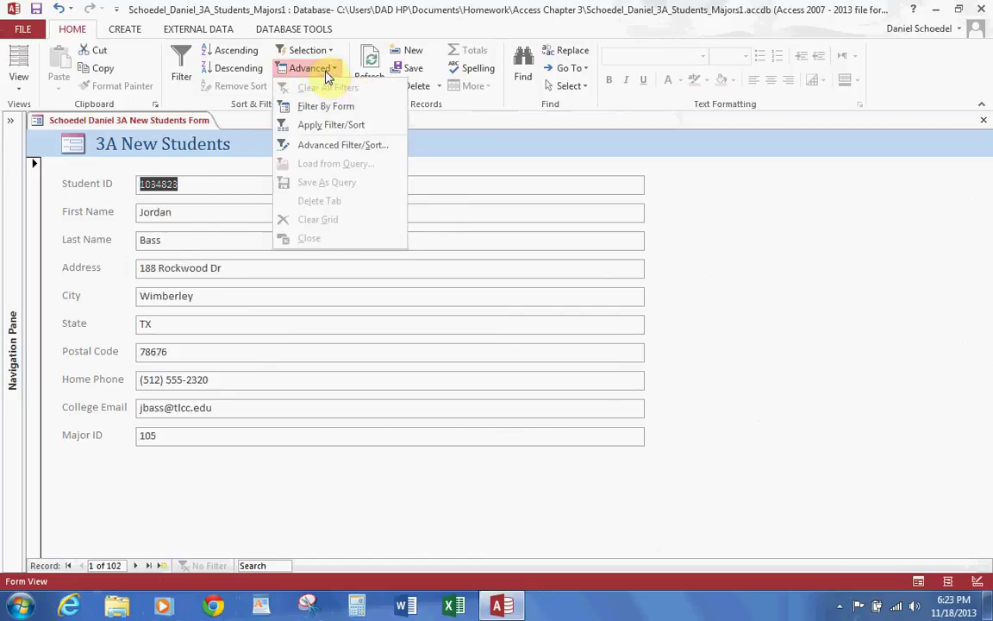
Step: Add the City and Major ID fields to the Advanced Filter/Sort grid
left_click(328, 146)
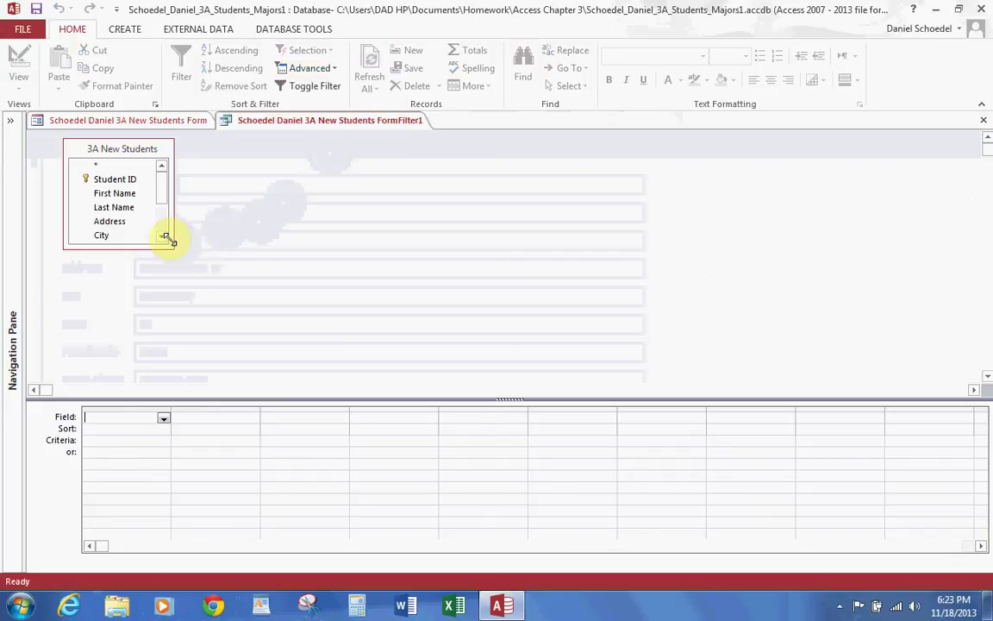
left_click_drag(164, 244, 285, 331)
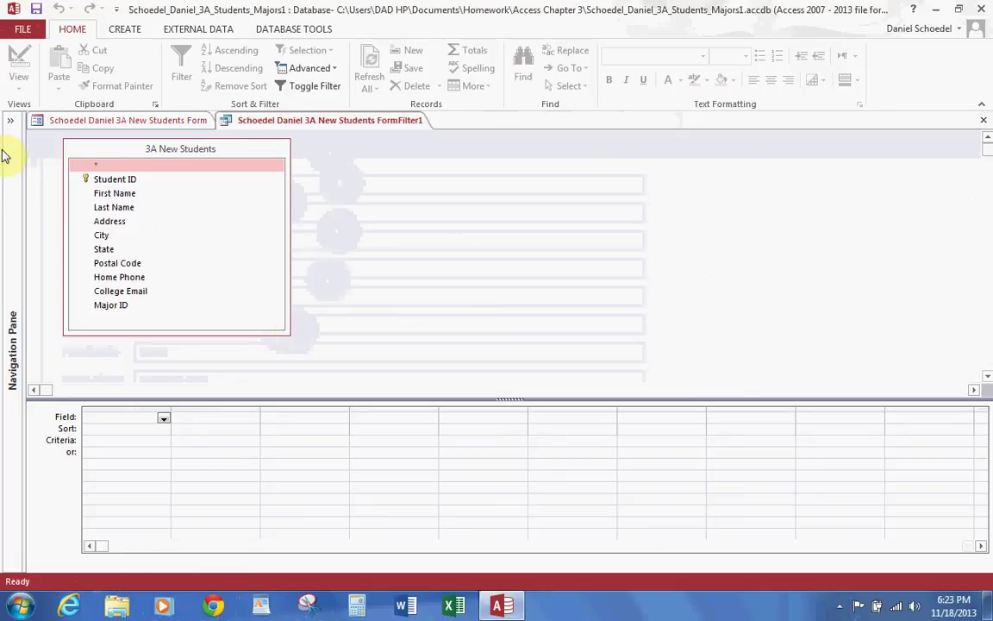
double_click(98, 234)
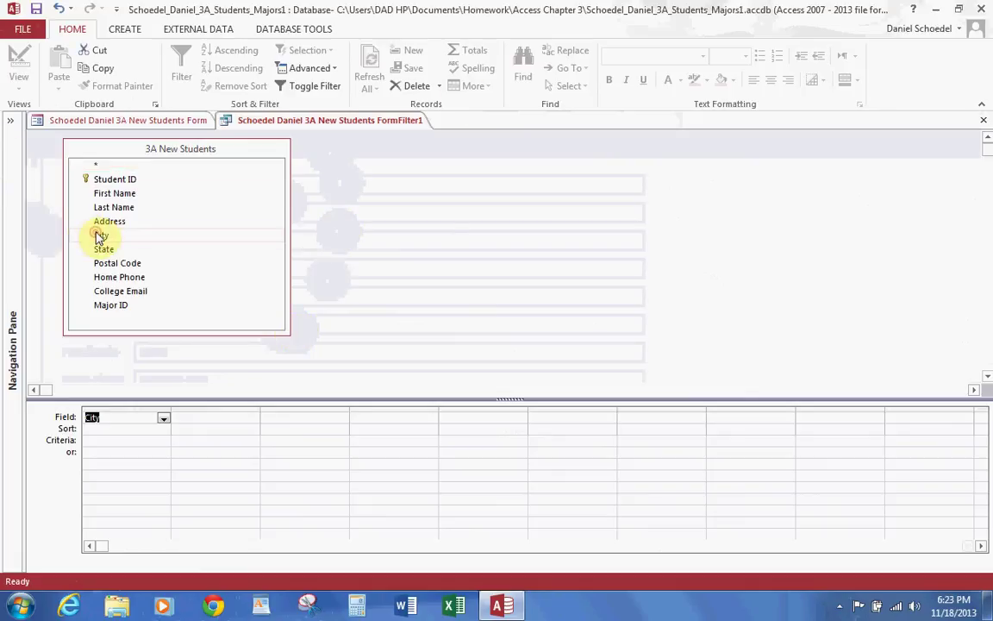
double_click(111, 306)
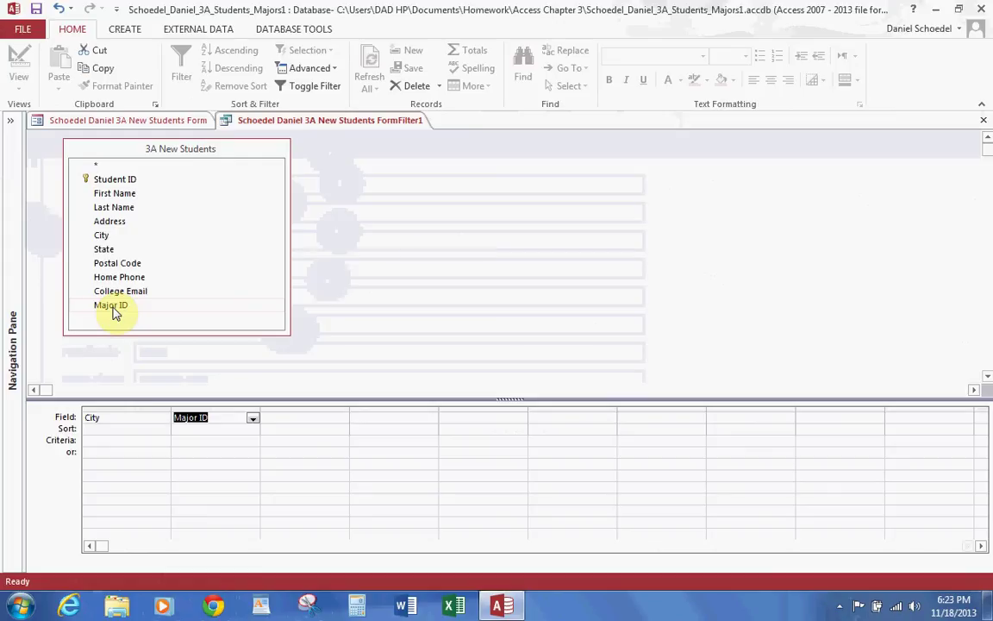
Step: Enter criteria City 'Austin' and Major ID 339, then apply the filter
left_click(149, 443)
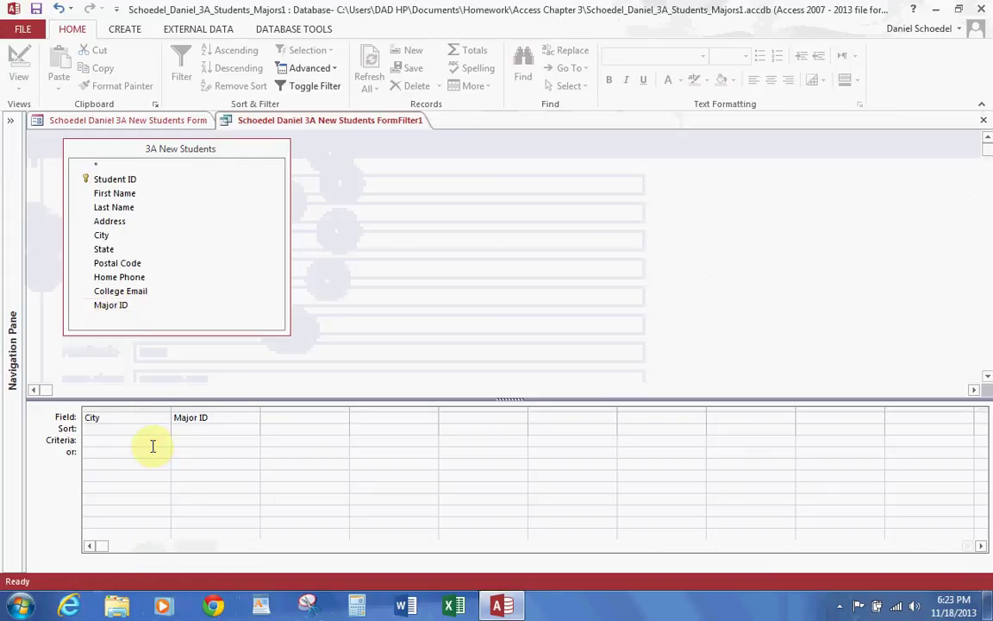
type("Austibn")
left_click(182, 439)
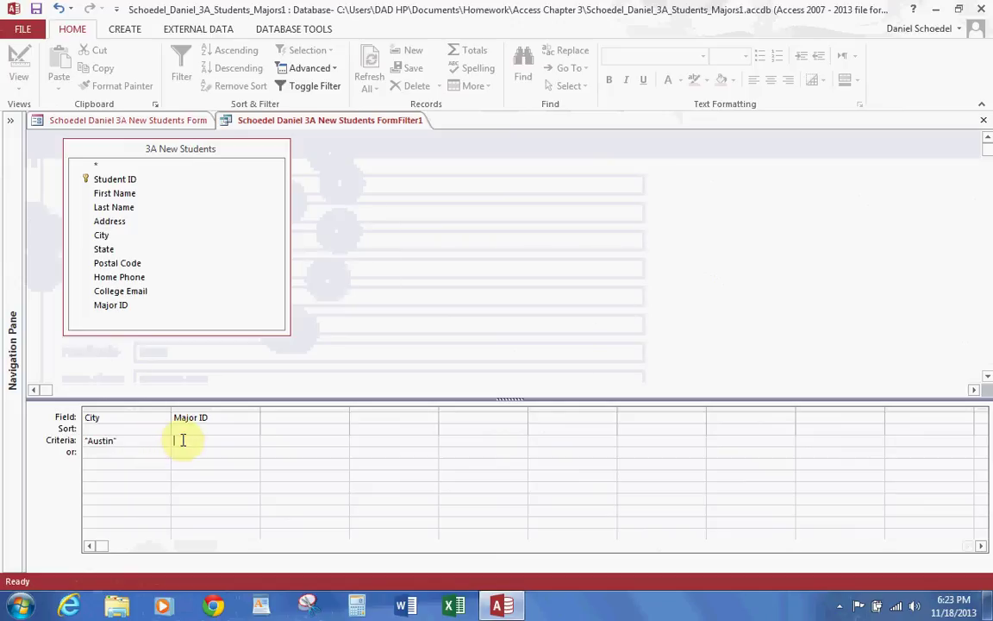
type("339")
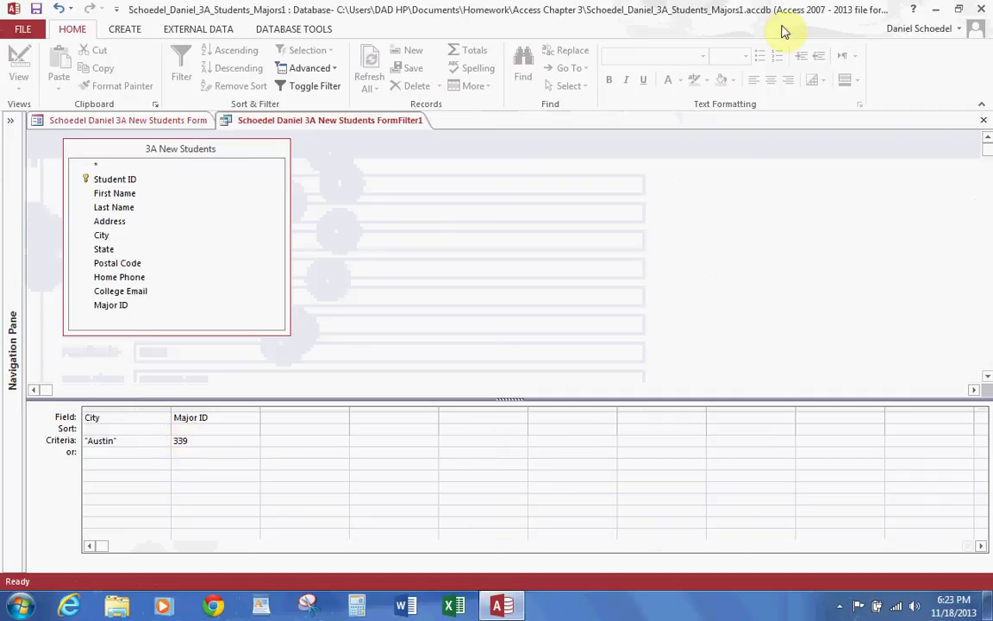
left_click(312, 85)
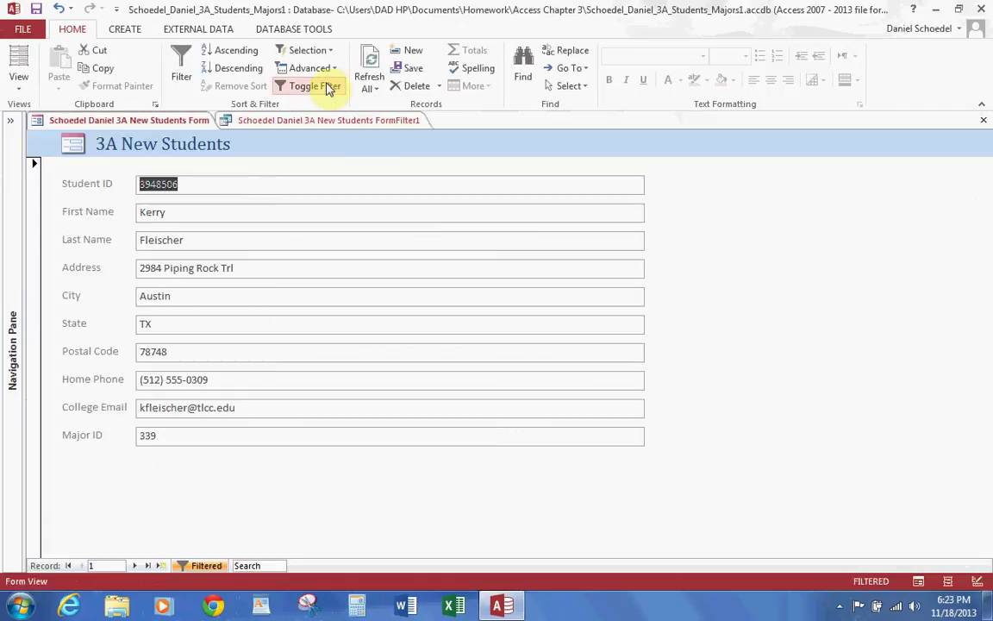
Step: Step through the three matching records, then toggle the filter off
left_click(134, 566)
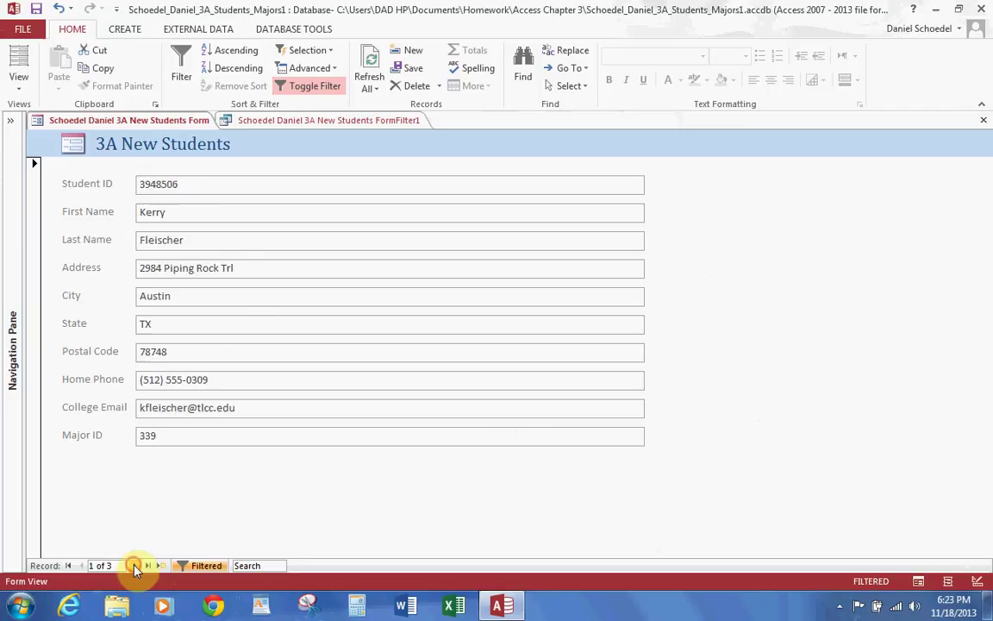
left_click(134, 565)
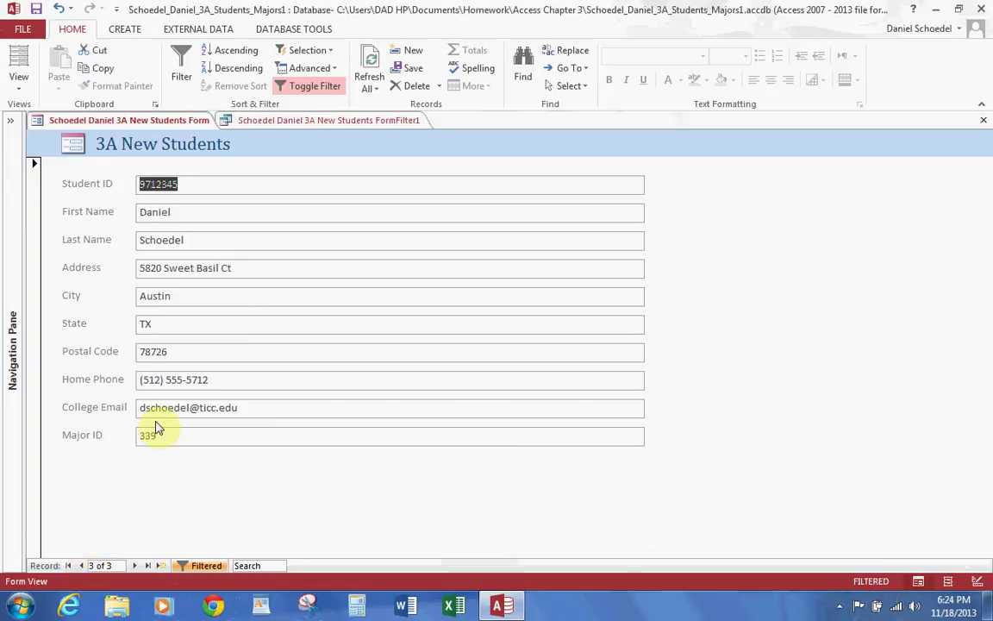
left_click(326, 89)
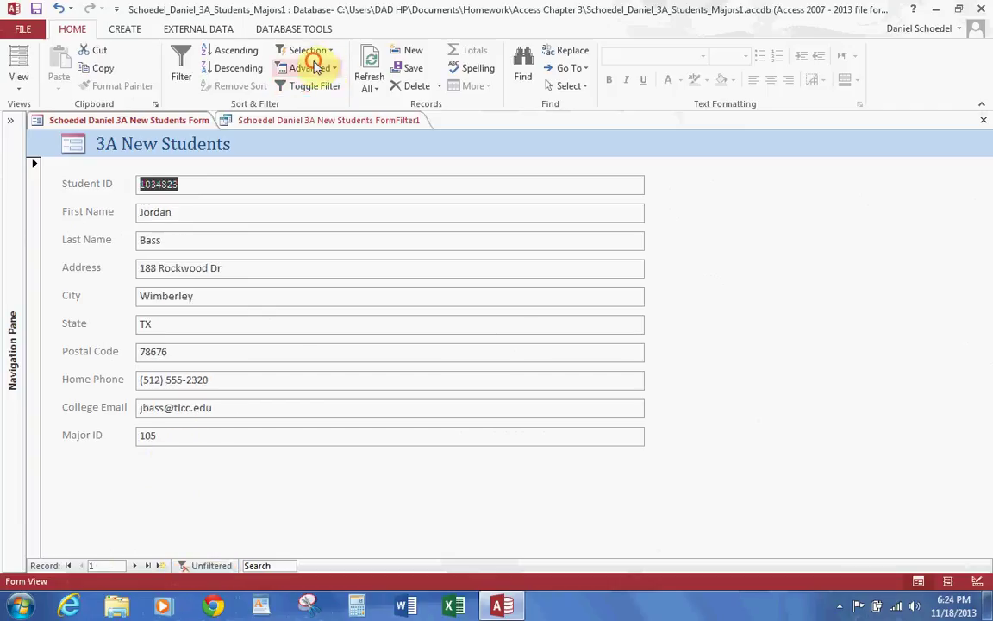
Step: Clear all filters and close the New Students form
left_click(310, 67)
left_click(319, 89)
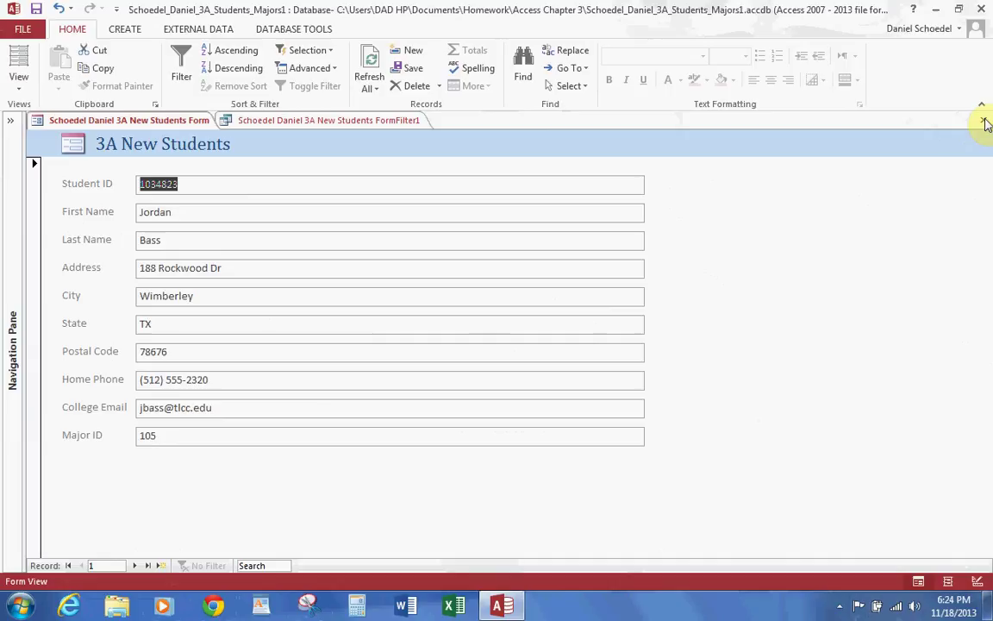
left_click(984, 120)
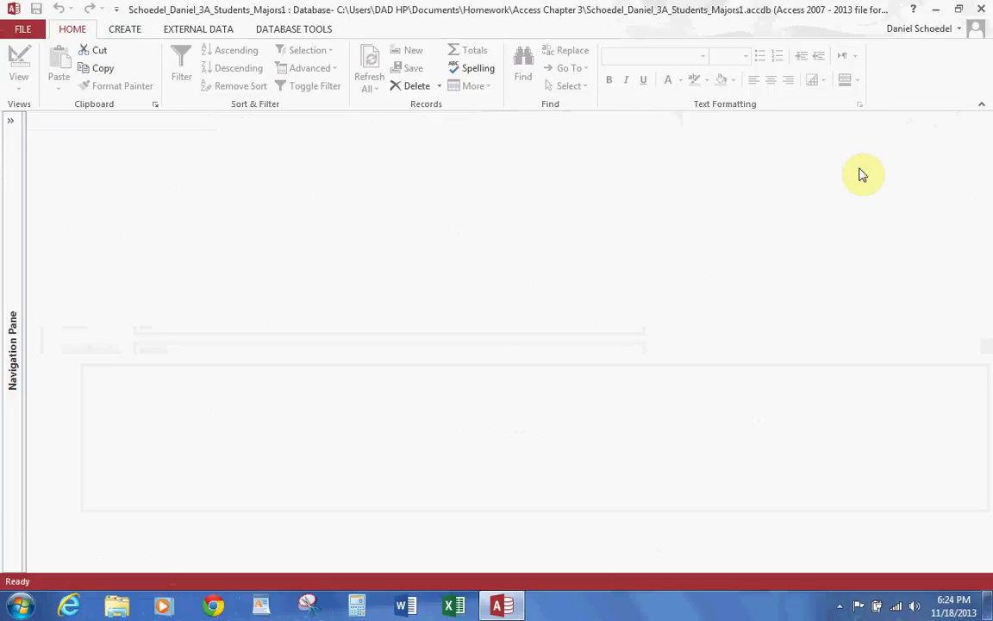
Step: Start the Form Wizard and add the First Name, Last Name and Major ID fields
left_click(123, 29)
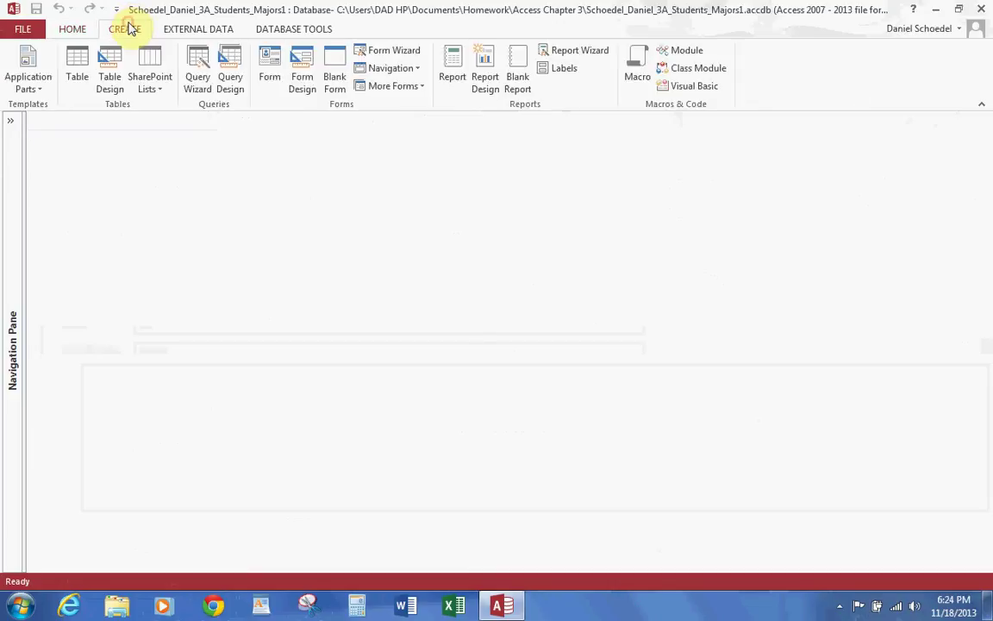
left_click(390, 51)
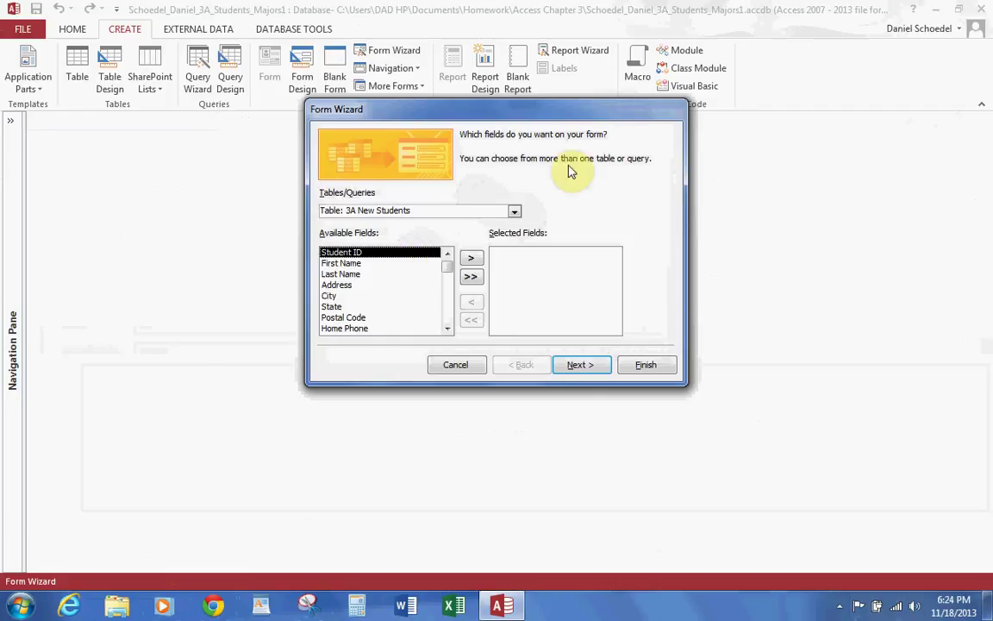
double_click(355, 264)
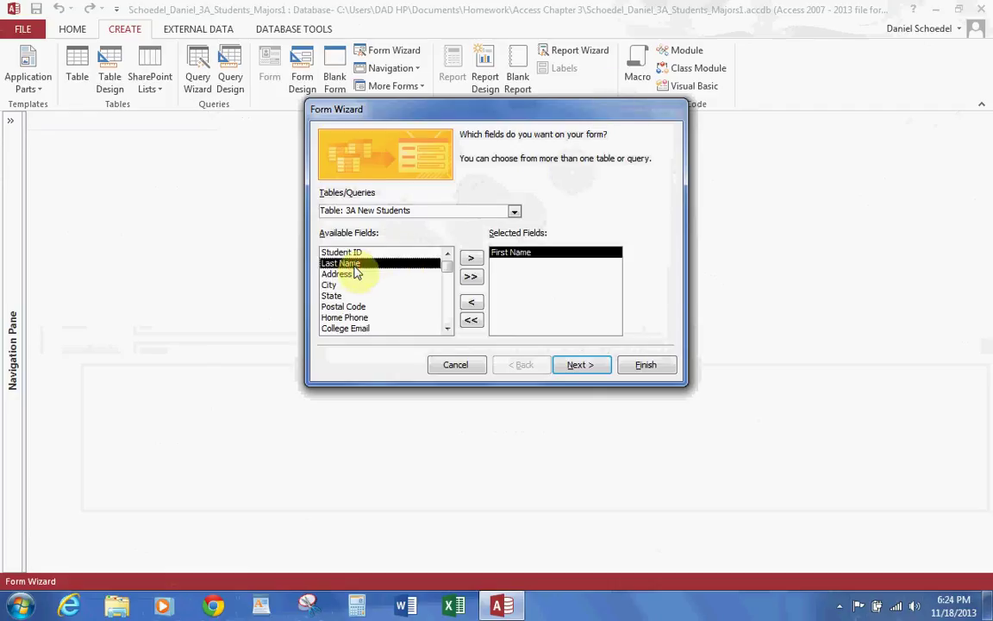
double_click(355, 264)
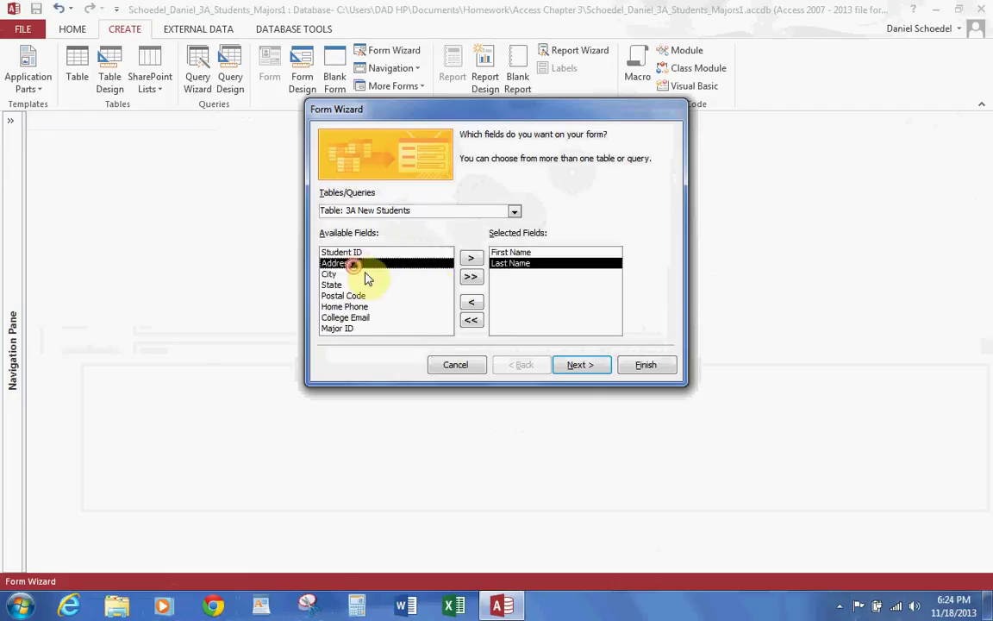
double_click(341, 328)
left_click(593, 371)
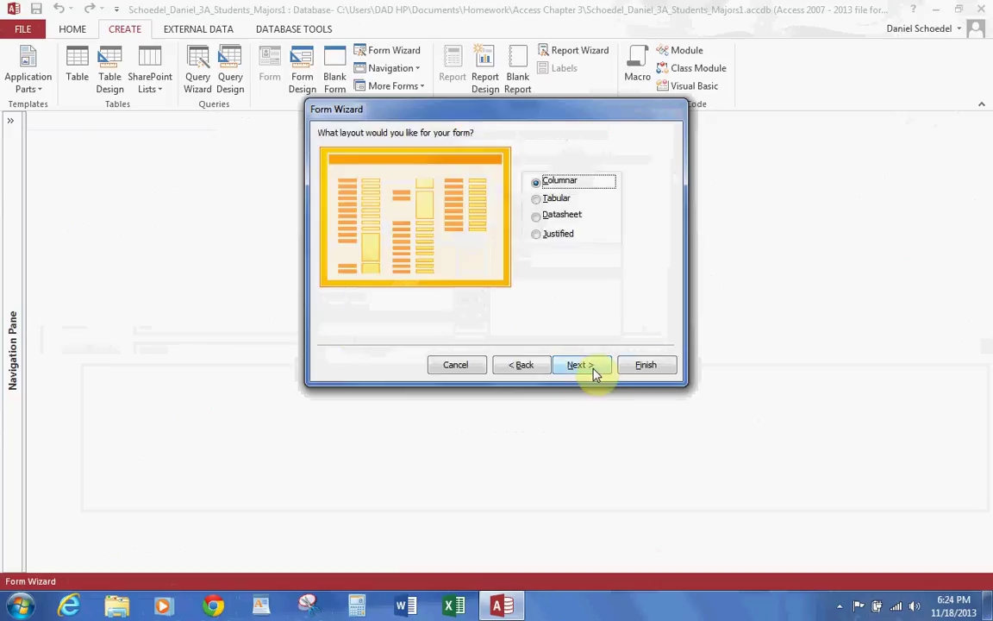
Step: Choose Columnar layout, title the form '3A Student Major Change' with the author's name, and finish
left_click(546, 198)
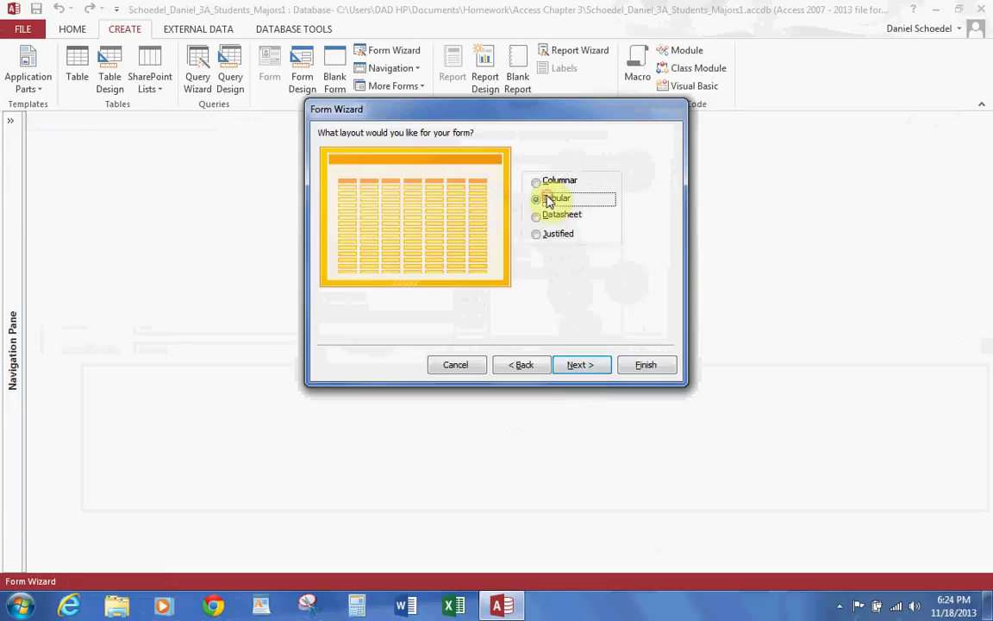
left_click(544, 215)
left_click(539, 235)
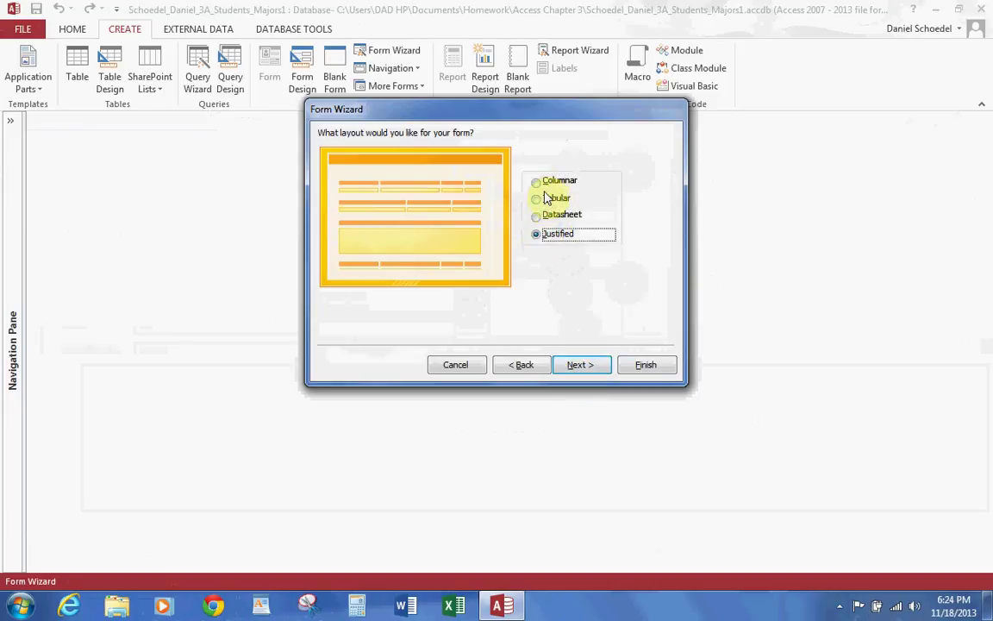
left_click(538, 181)
left_click(591, 365)
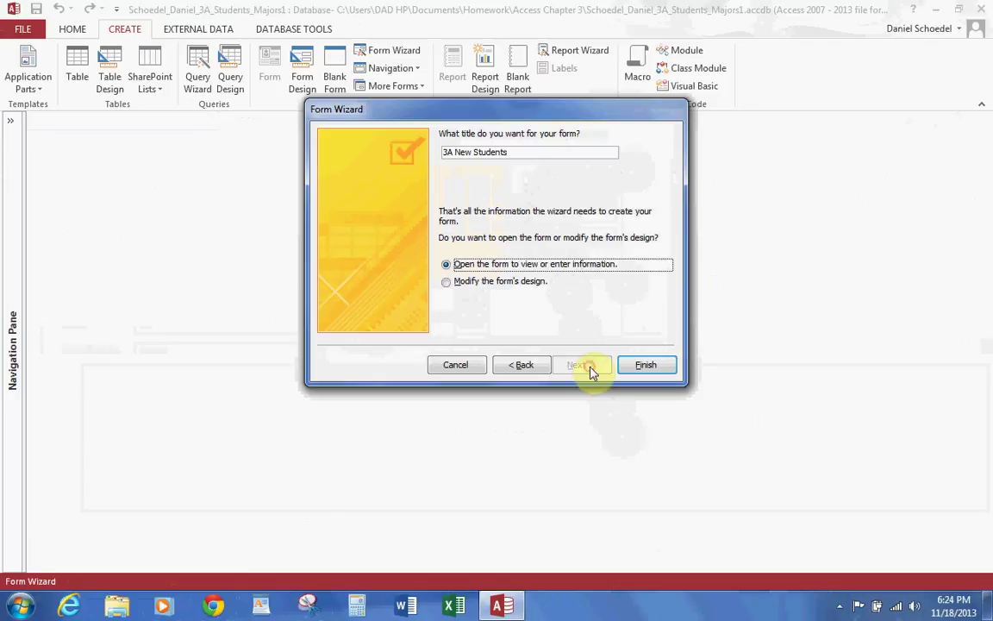
left_click_drag(531, 149, 457, 155)
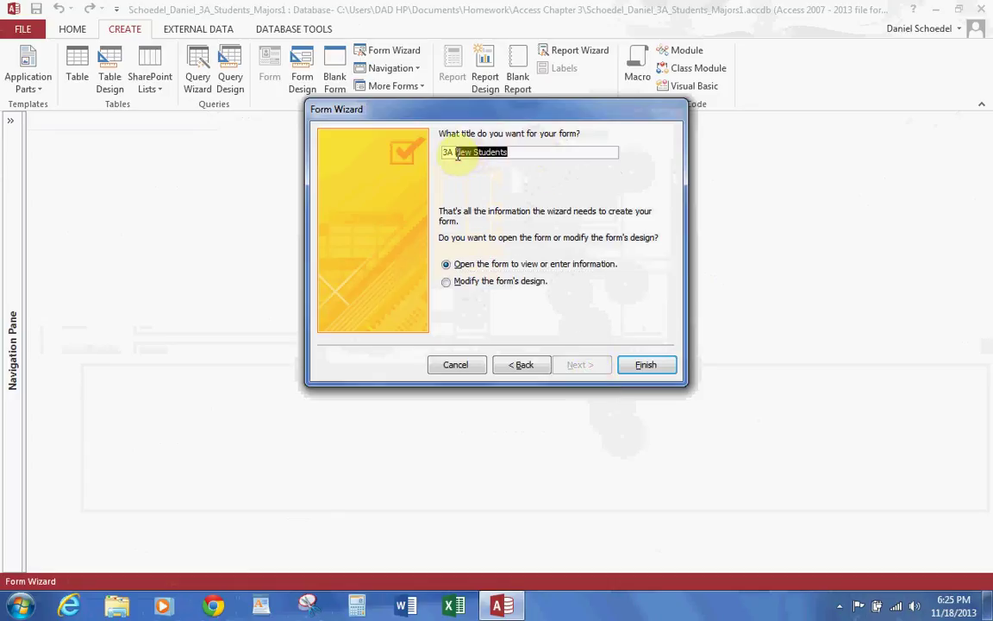
type("Stu")
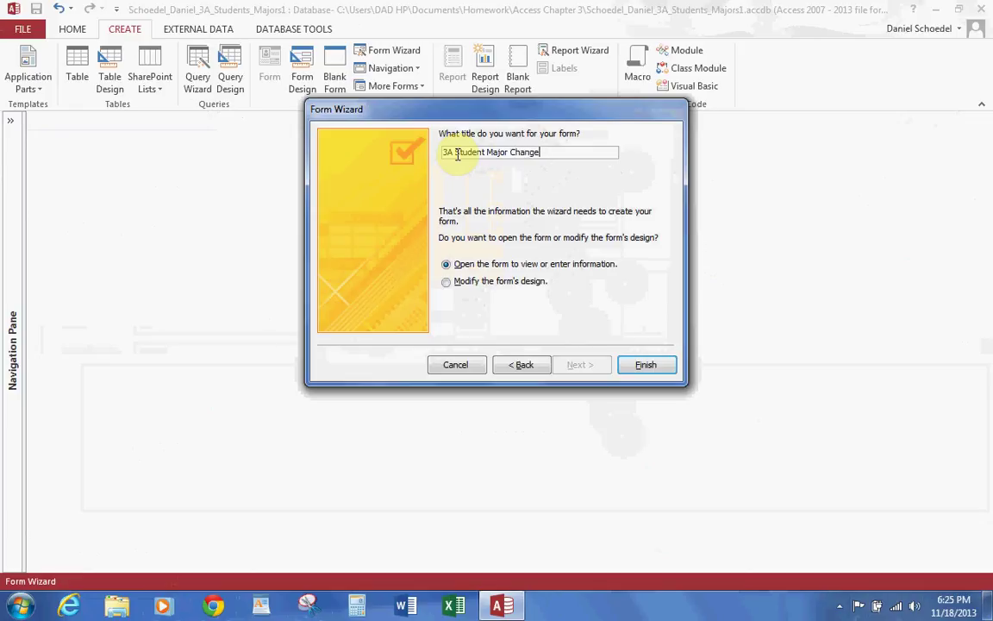
type("Schoedel Daniel")
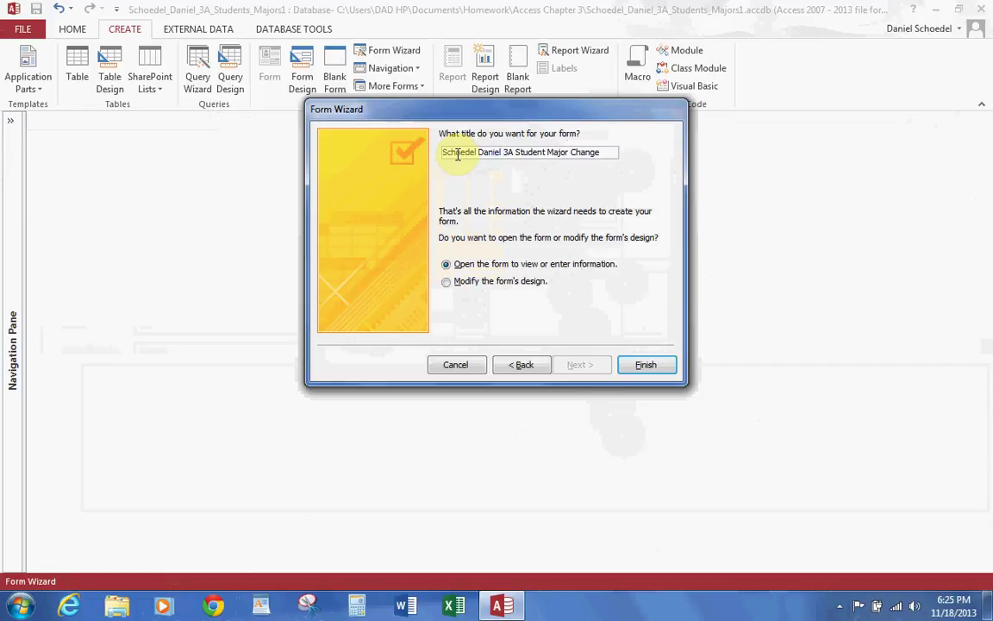
left_click(647, 365)
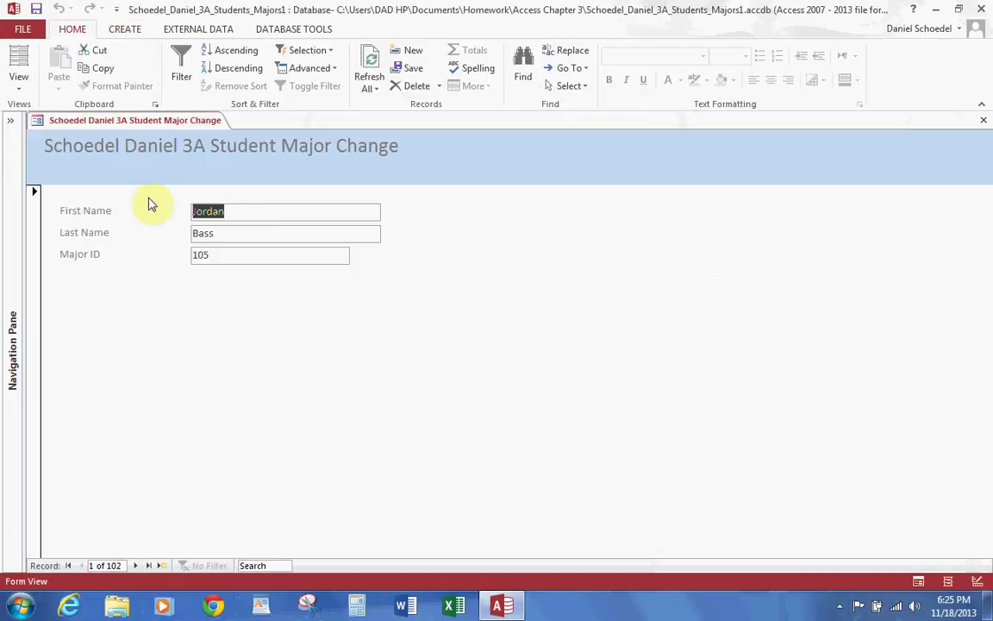
Step: Show the View list offering Form, Layout and Design View for the new form
left_click(839, 605)
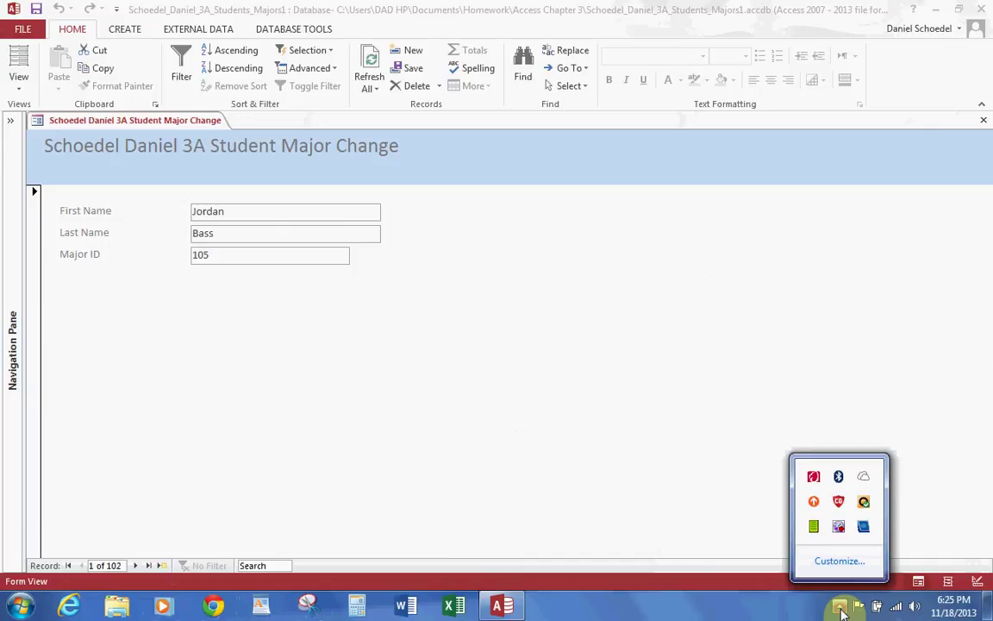
right_click(838, 526)
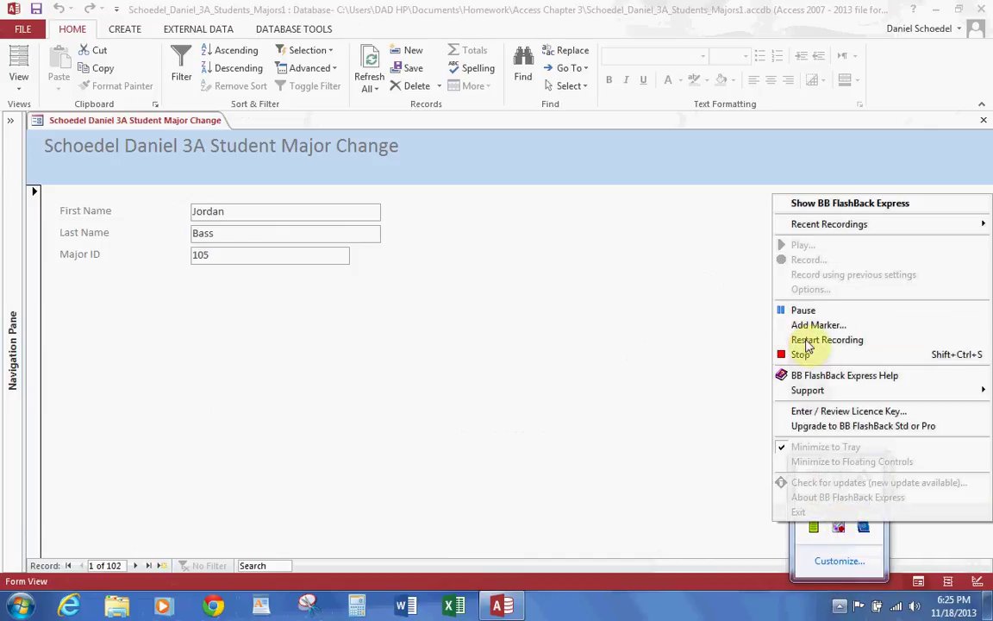
left_click(807, 311)
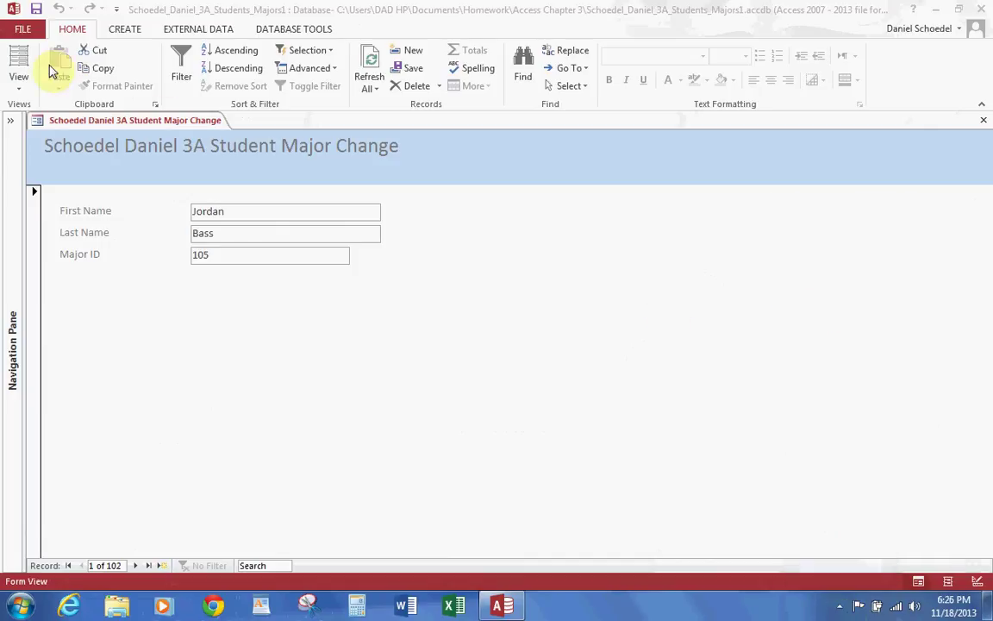
left_click(19, 85)
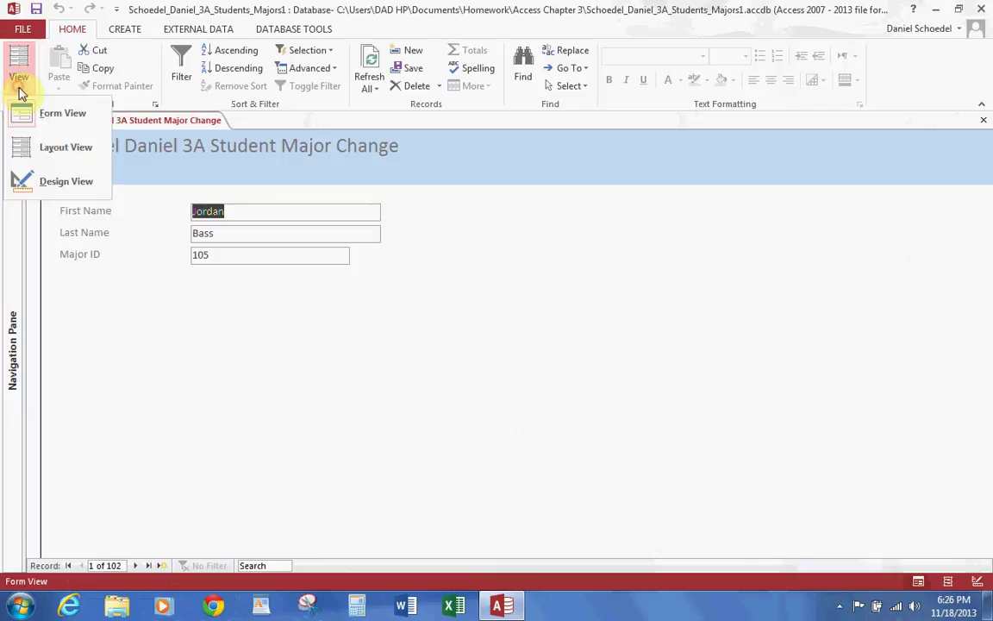
Step: Switch the form to Layout view and select the field labels and boxes
left_click(37, 148)
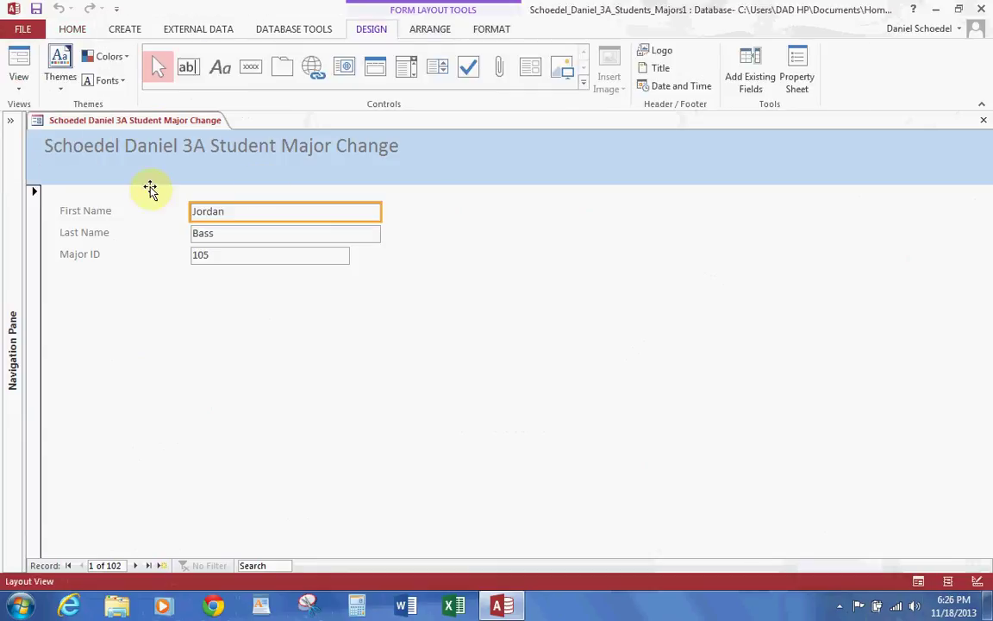
left_click(88, 212)
left_click(89, 233, "shift")
left_click(85, 259, "shift")
left_click(207, 254, "shift")
left_click(226, 233, "shift")
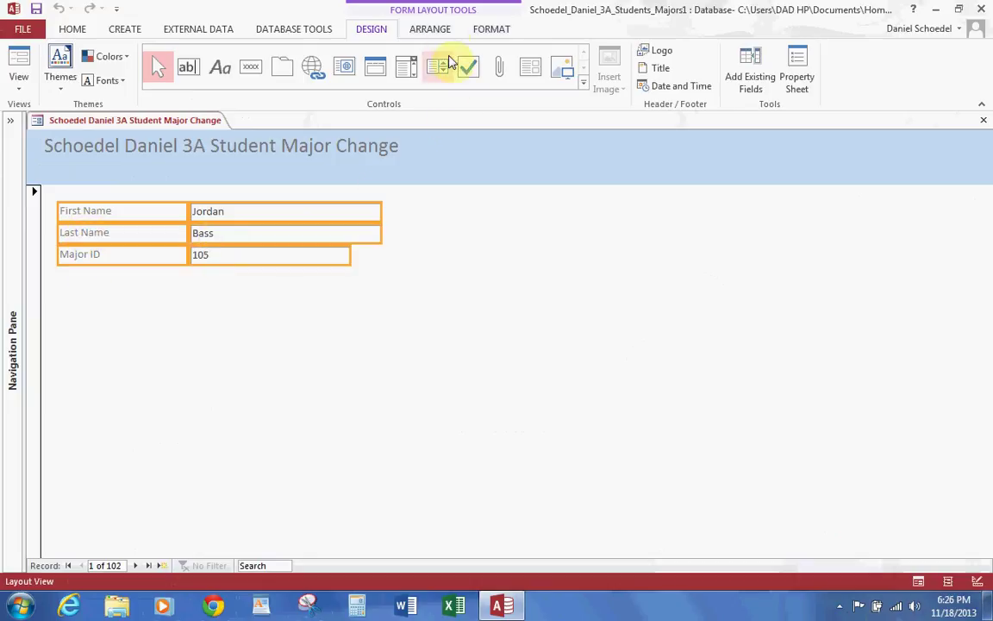
left_click(441, 29)
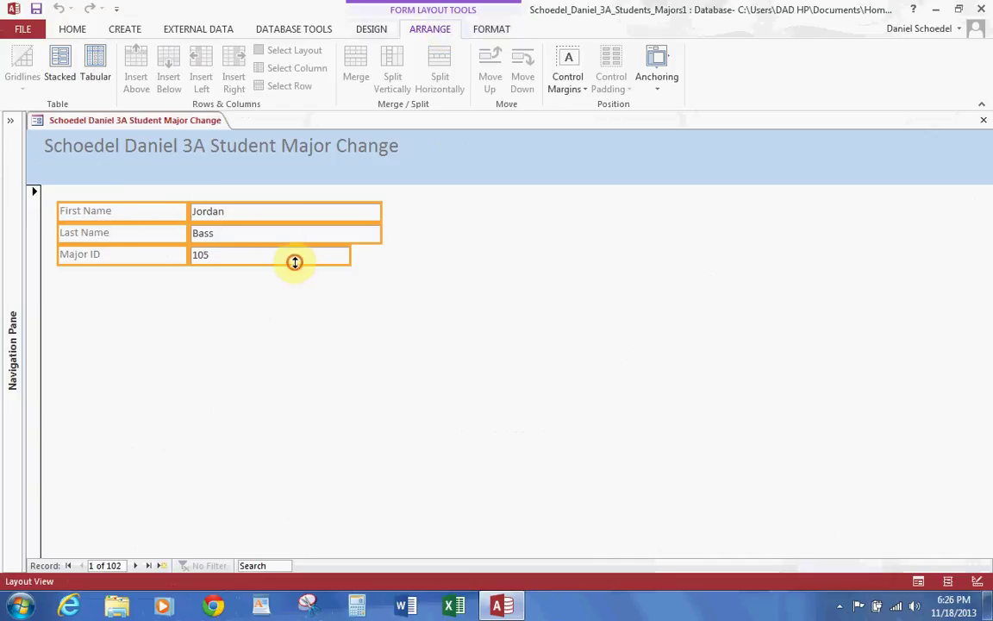
Step: Select all three labels and three text boxes and group them into a Stacked layout
left_click(142, 212)
left_click(111, 233, "shift")
left_click(97, 255, "shift")
left_click(210, 257, "shift")
left_click(222, 233, "shift")
left_click(225, 214, "shift")
left_click(60, 73)
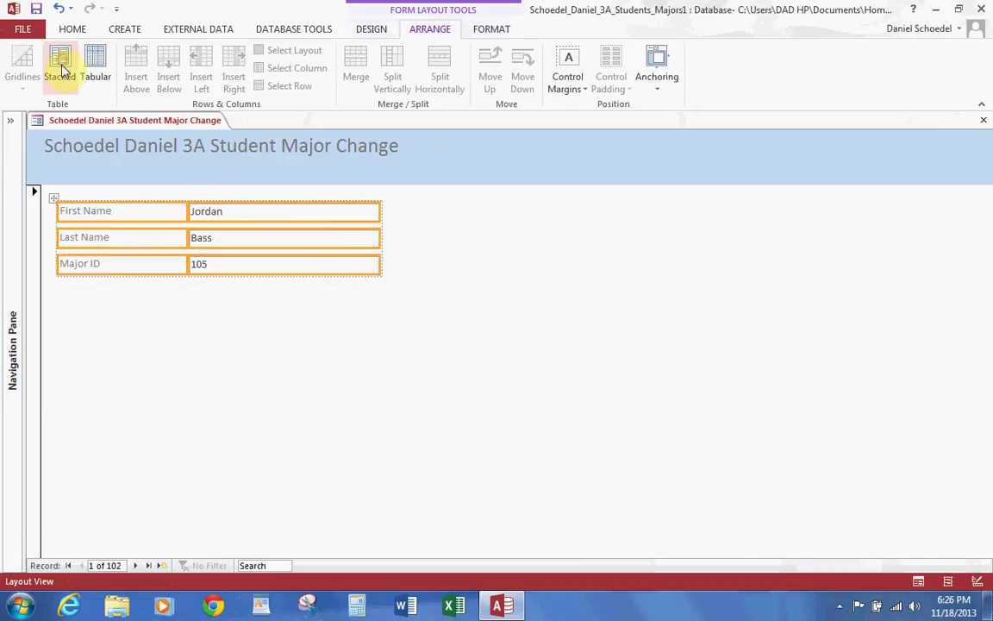
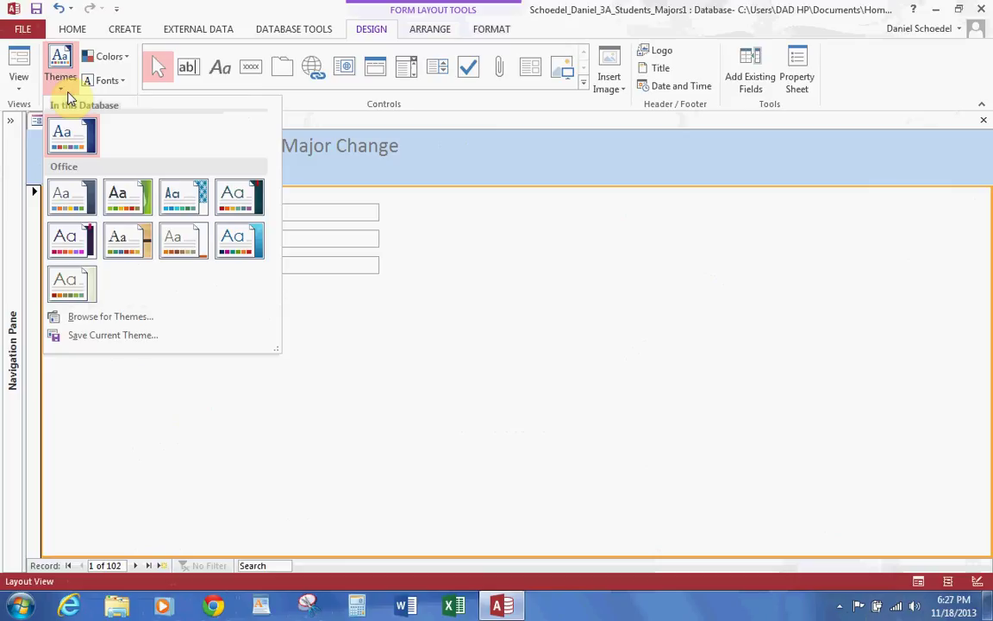
Step: Apply the Retrospect theme to this form only and select the whole title text
right_click(197, 246)
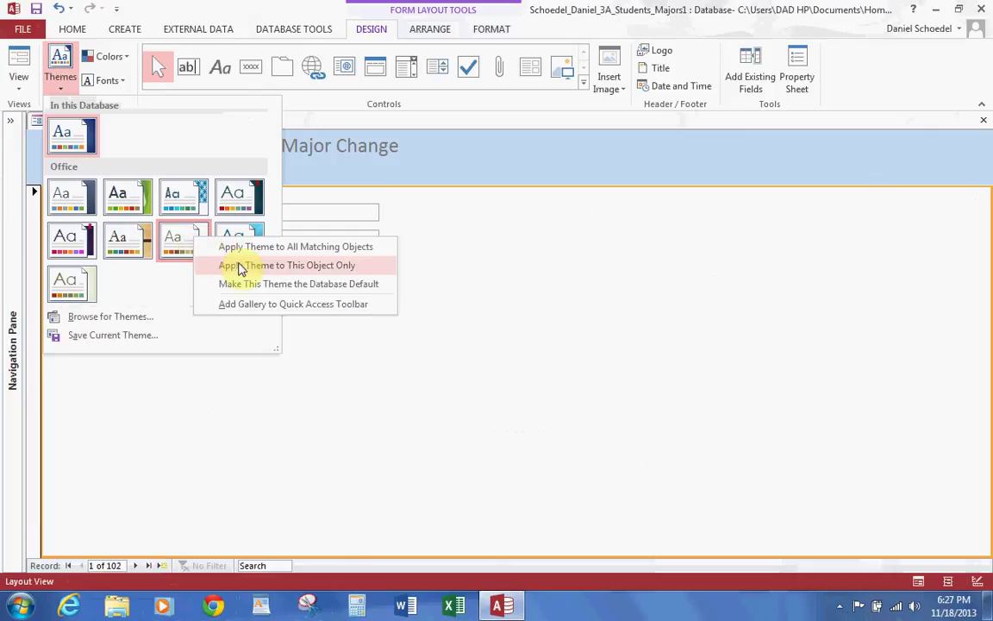
left_click(241, 265)
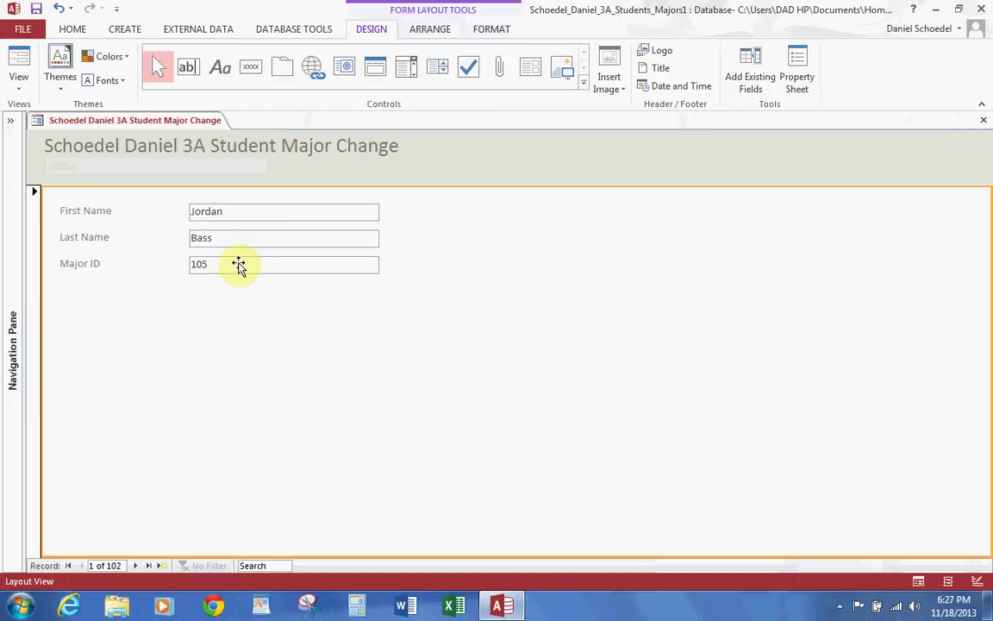
left_click(249, 145)
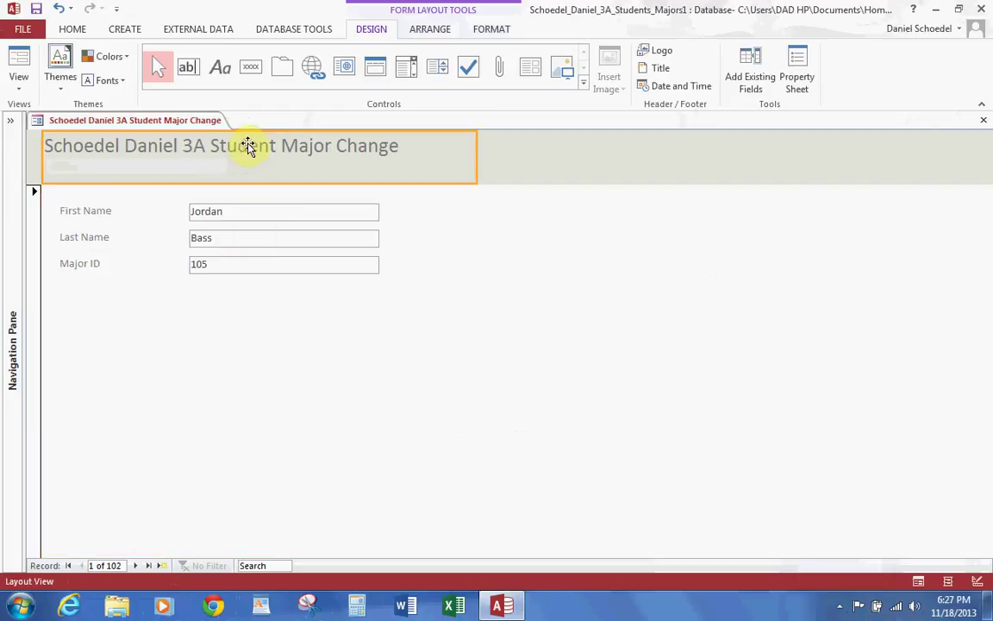
left_click(387, 149)
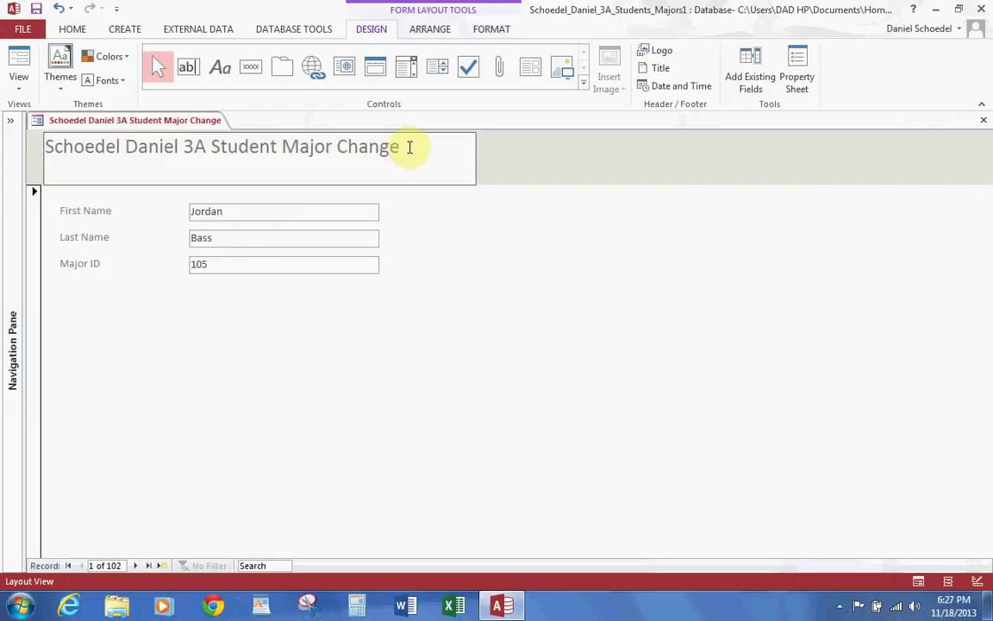
left_click(403, 147)
left_click(44, 146, "shift")
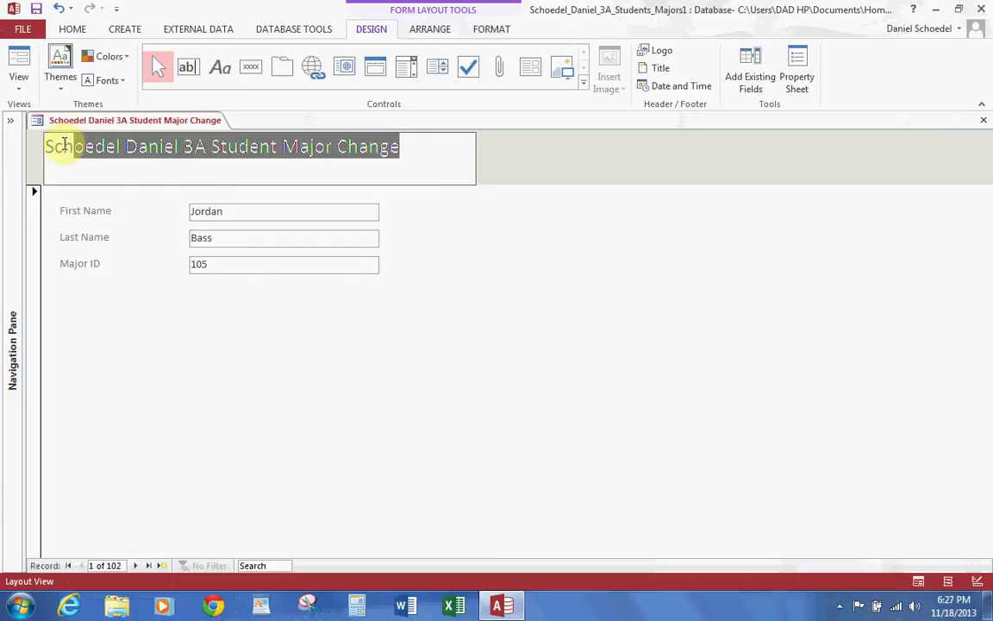
Step: Format the form title as 14-point bold in a darker font colour
left_click(507, 29)
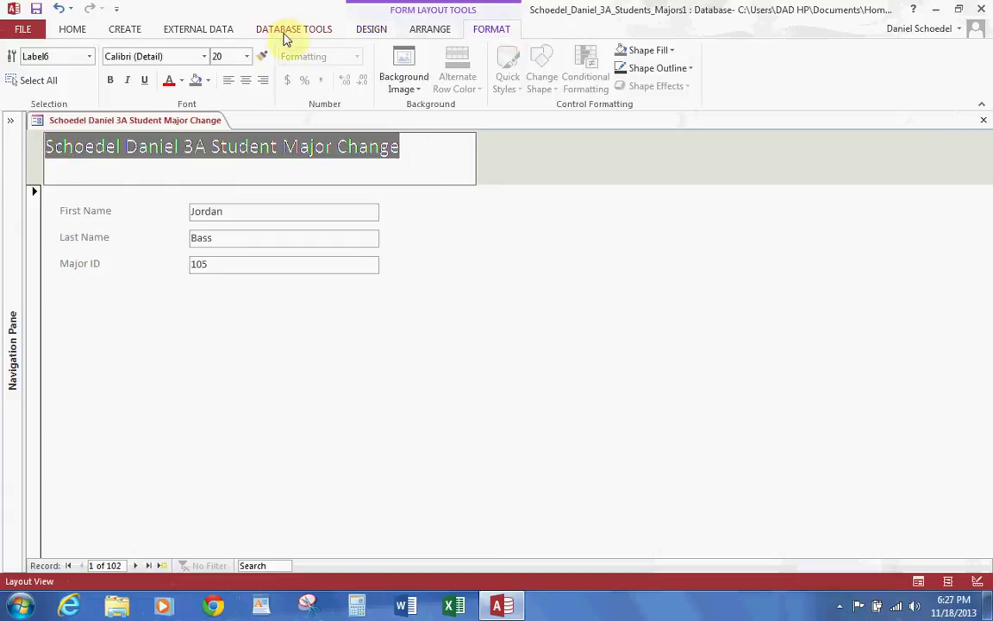
left_click(247, 57)
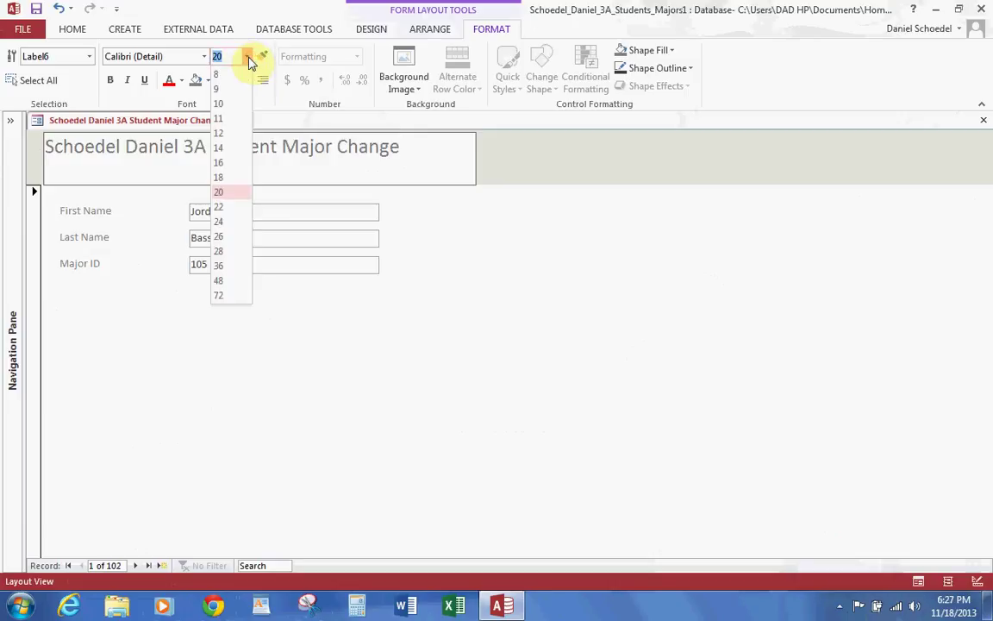
left_click(229, 147)
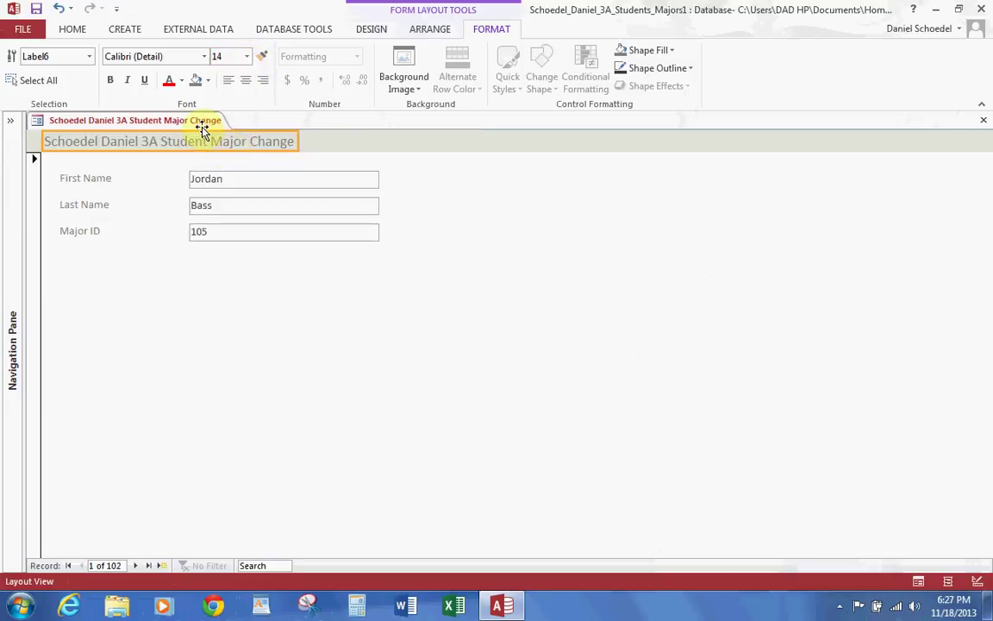
left_click(110, 81)
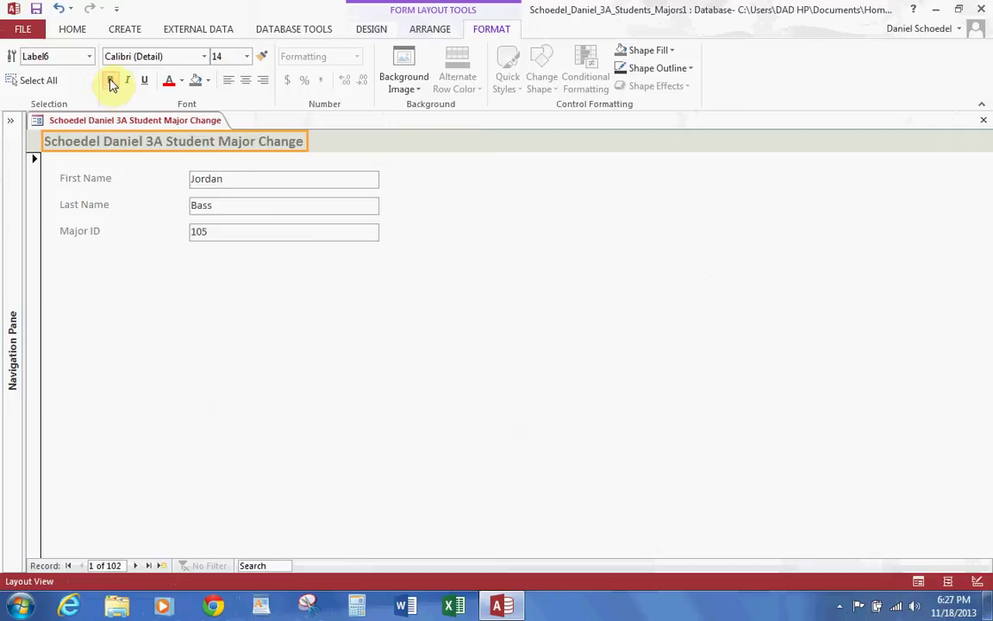
left_click(181, 82)
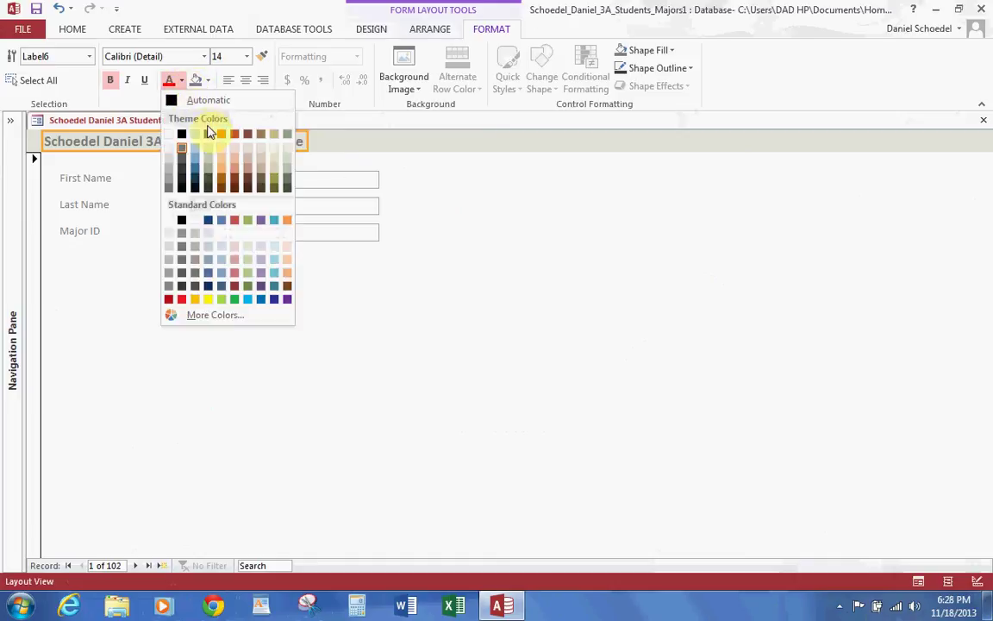
left_click(208, 191)
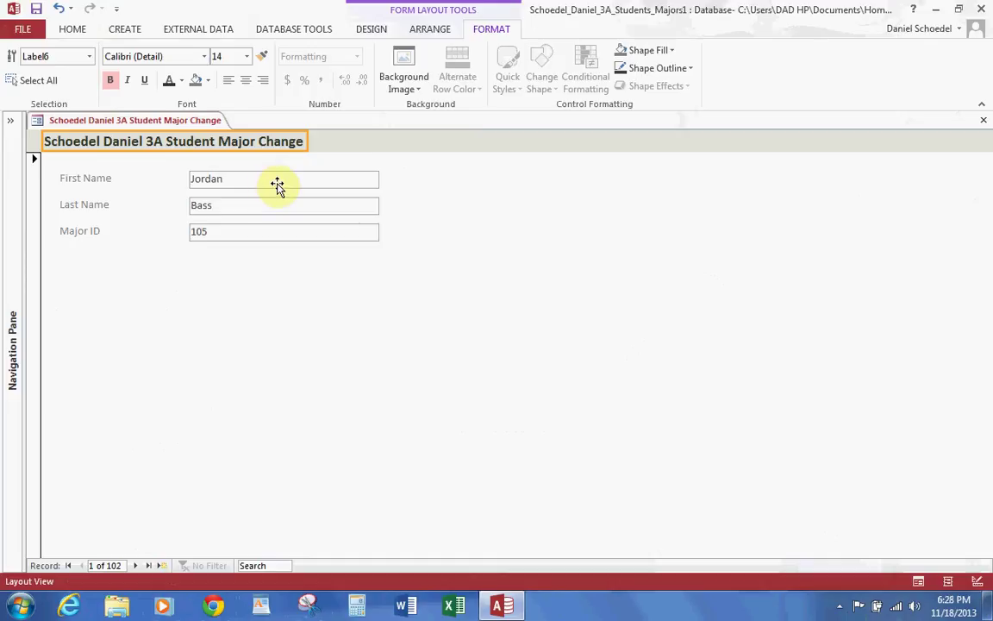
Step: Add the Student ID field to the form layout from the field list
left_click(423, 30)
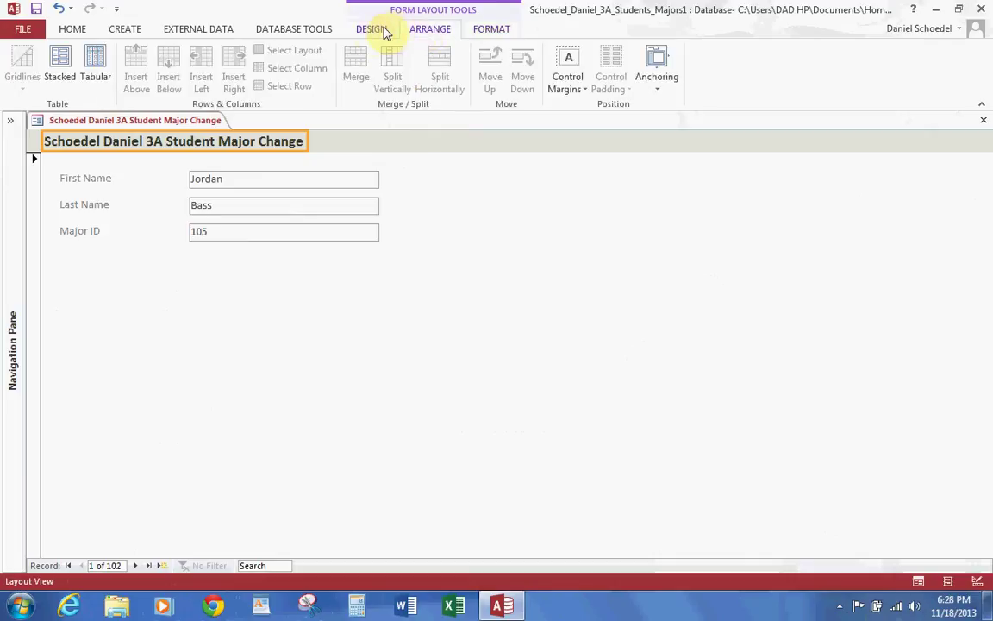
left_click(385, 32)
left_click(757, 89)
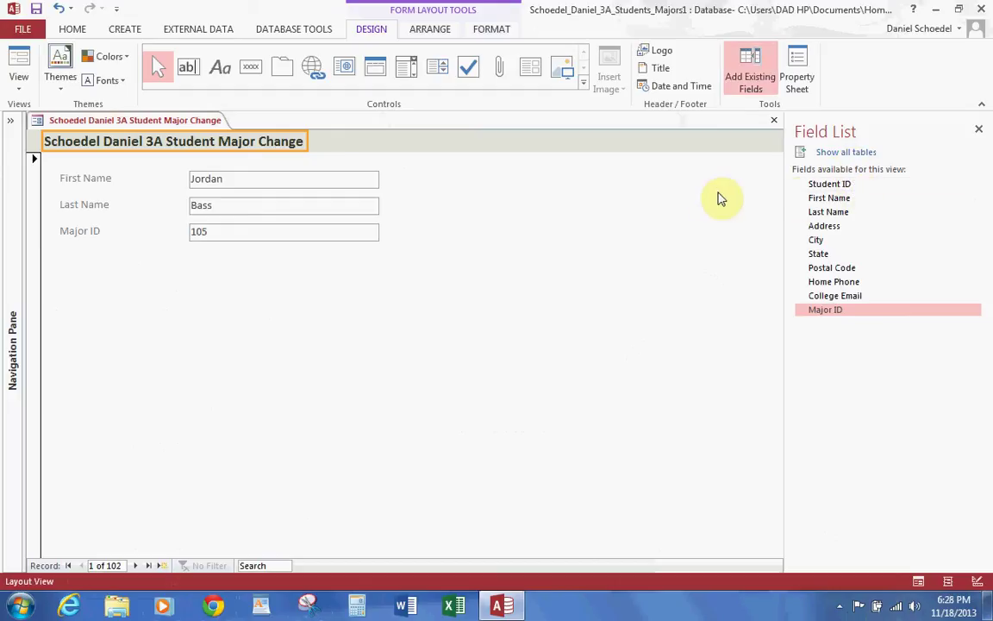
left_click(115, 176)
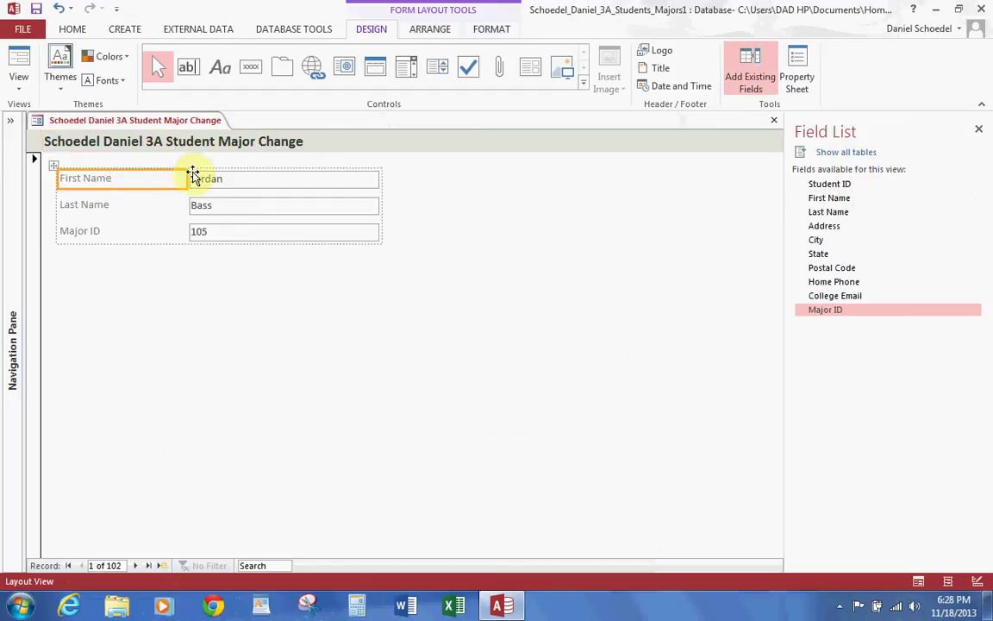
left_click(852, 184)
double_click(851, 184)
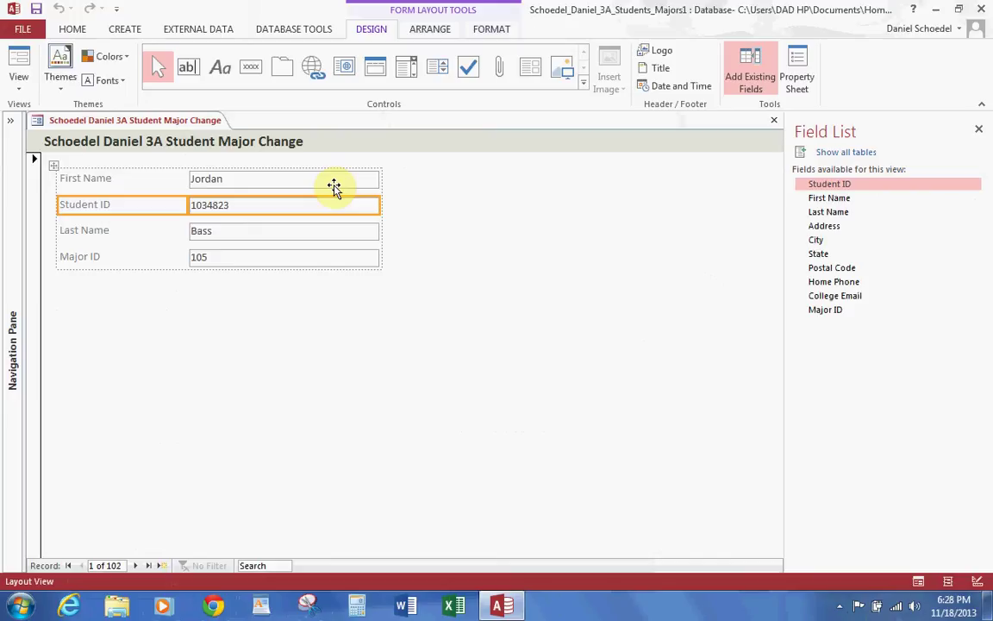
Step: Try moving the Student ID row up, then undo the moves and the added field
left_click(435, 28)
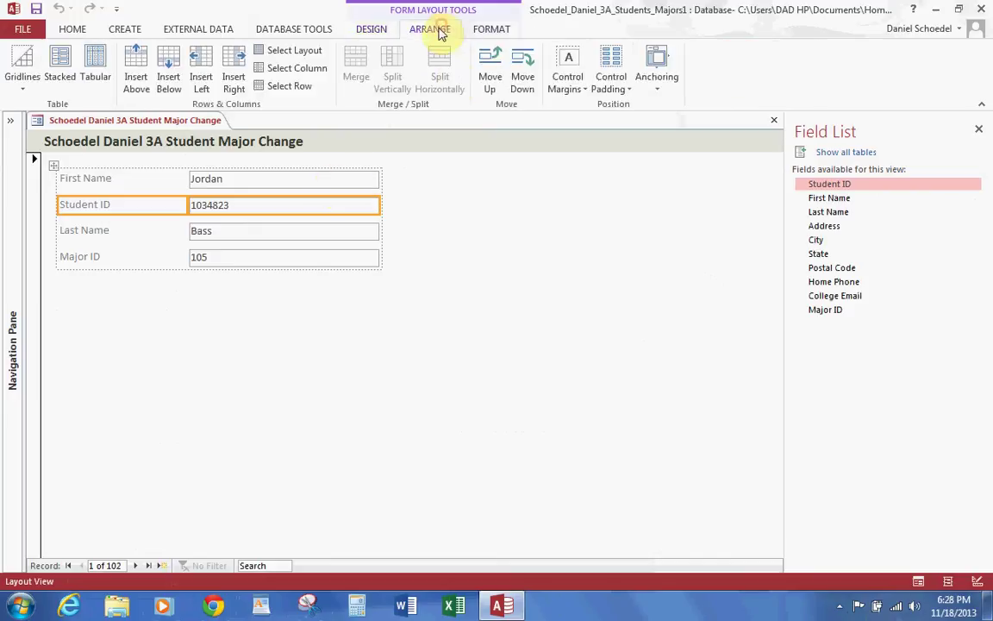
left_click(489, 79)
left_click(524, 78)
left_click(490, 78)
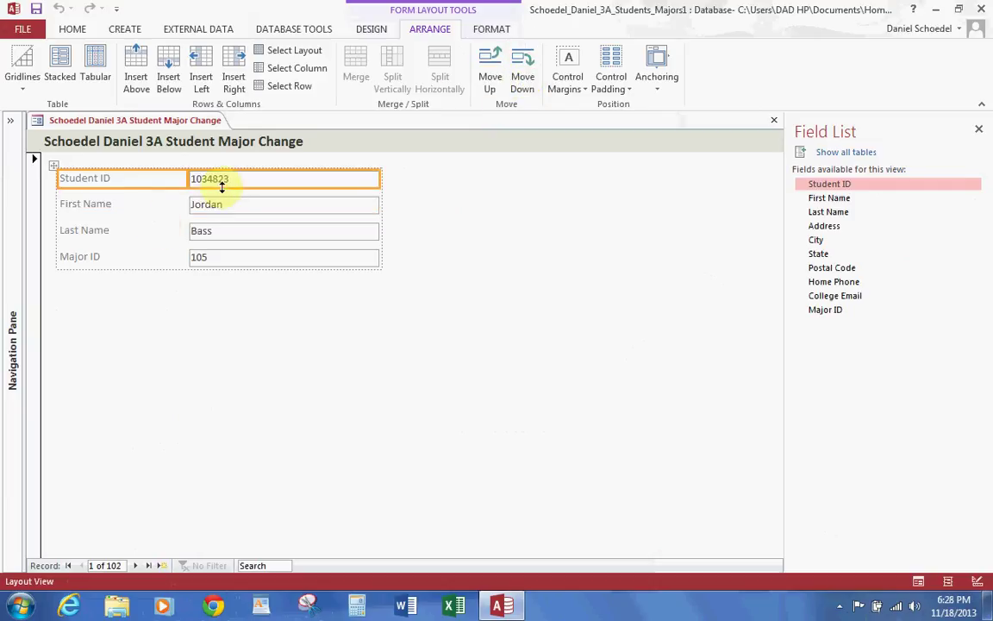
left_click(446, 155)
key("ctrl+z")
key("ctrl+y")
key("ctrl+z")
key("ctrl+z")
left_click(818, 186)
Step: Drag Student ID into the layout and move it up to the top row, above First Name
left_click_drag(817, 186, 221, 280)
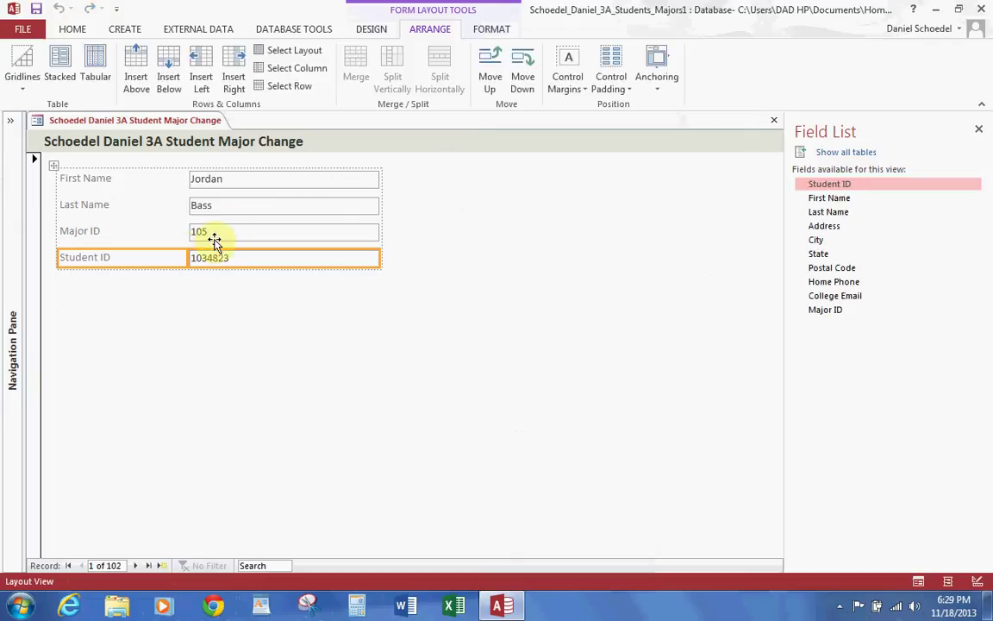
mouse_move(190, 255)
left_mouse_down()
mouse_move(195, 169)
mouse_move(217, 178)
left_mouse_up()
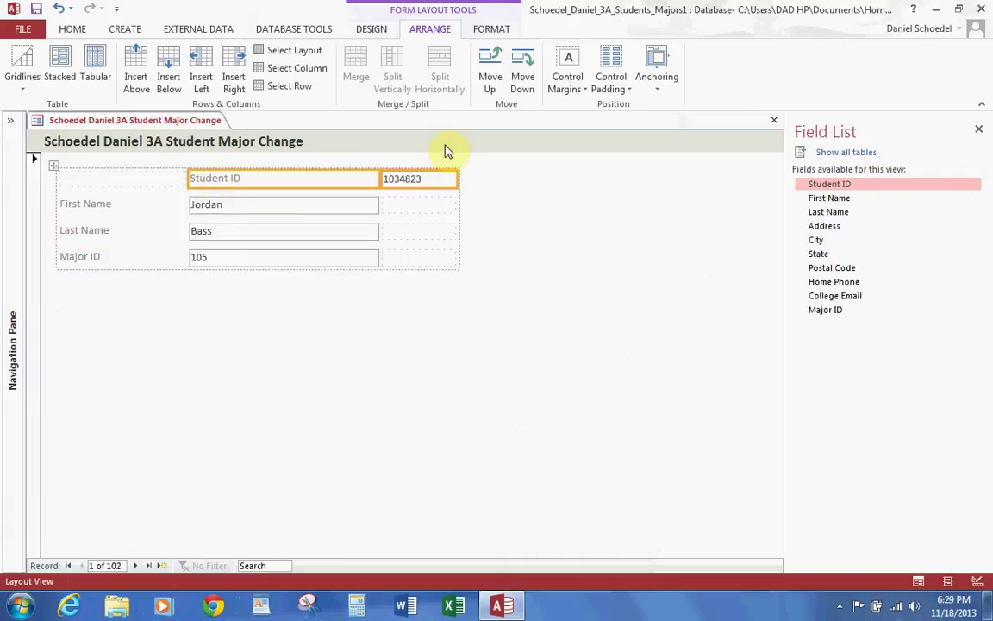
left_click(488, 79)
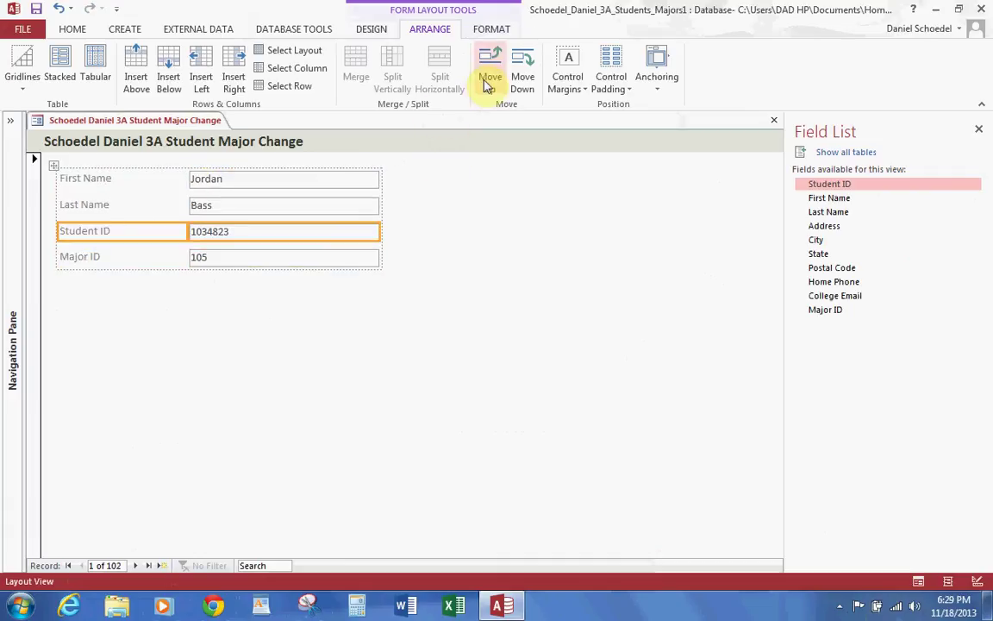
left_click(488, 80)
left_click(488, 79)
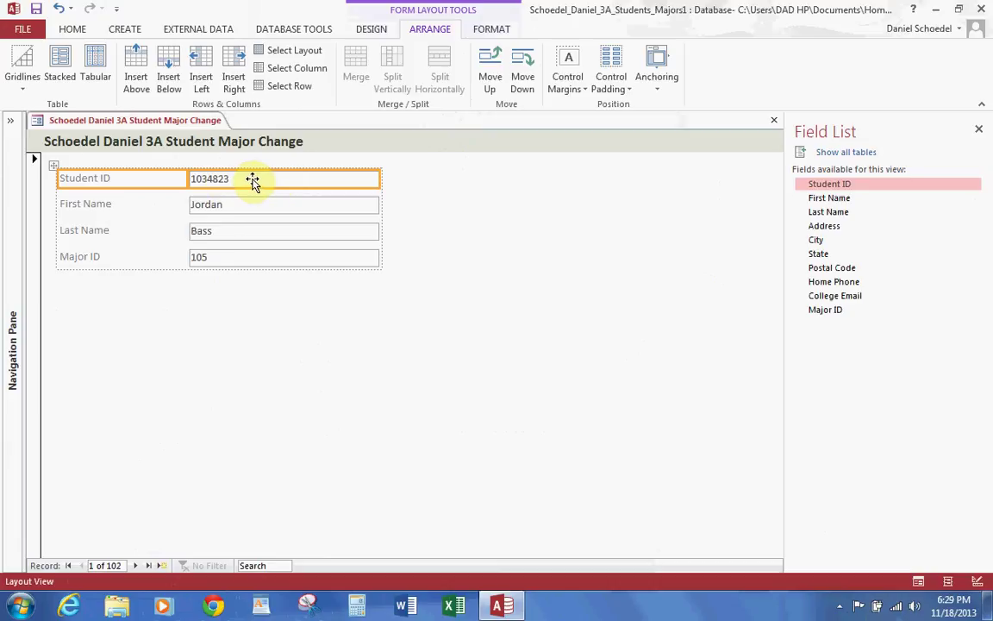
left_click(122, 177)
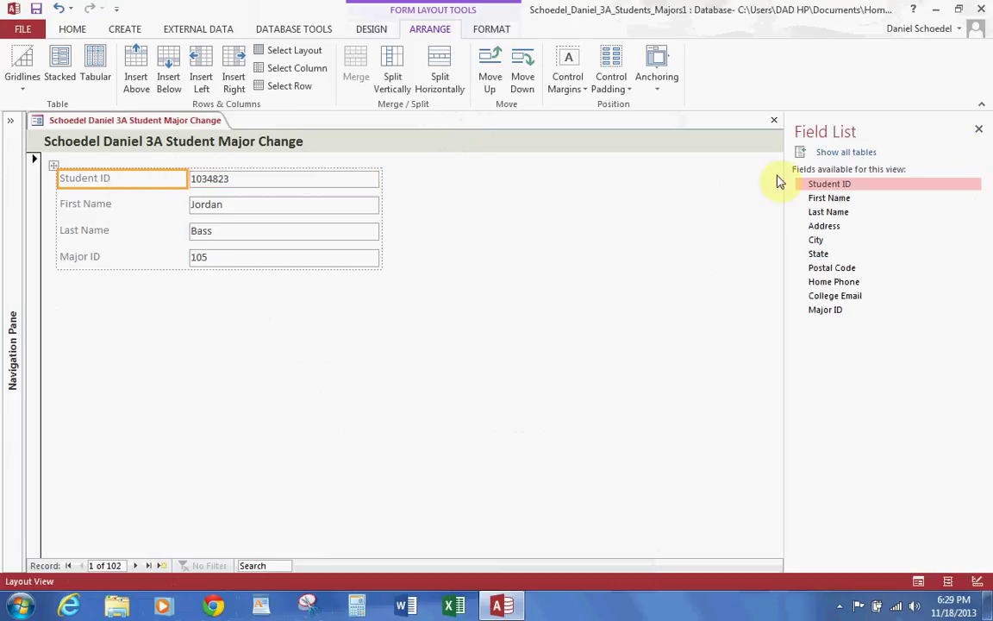
Step: Set the Width of the form's text boxes to 1.5 inches in the Property Sheet, then close it
left_click(979, 134)
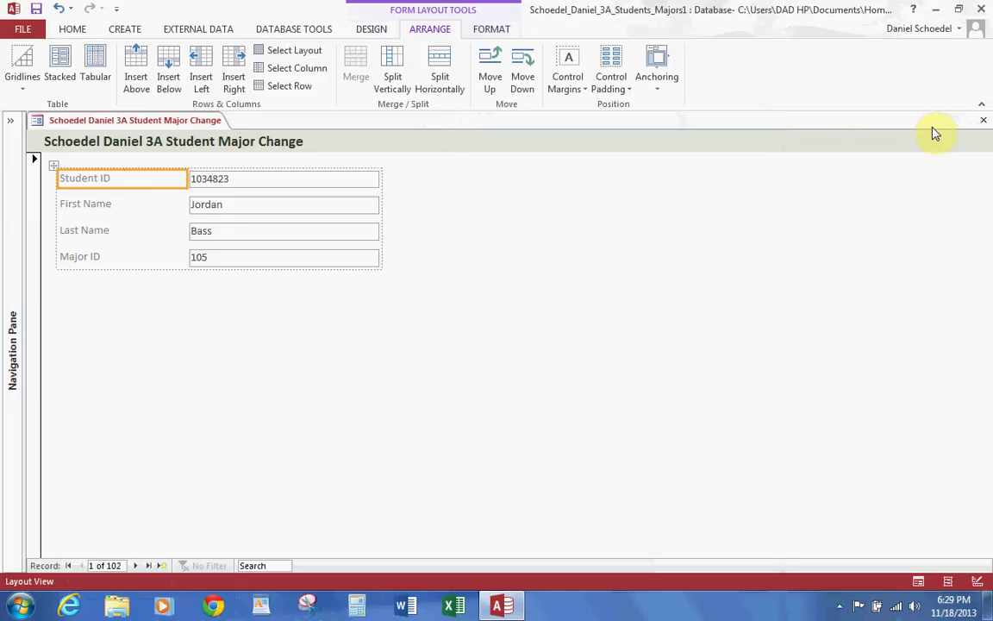
left_click(239, 186)
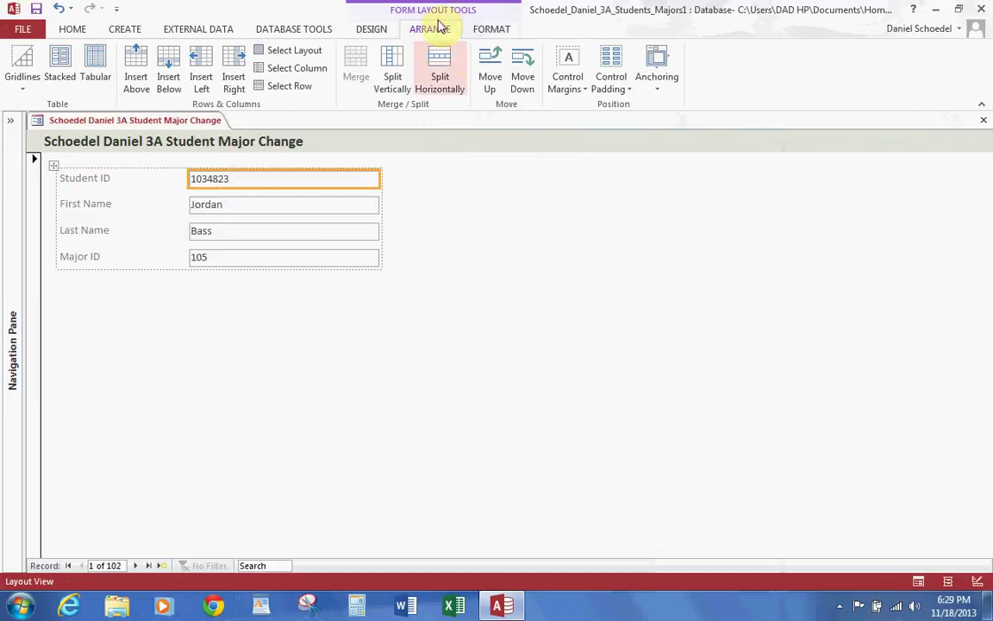
left_click(371, 28)
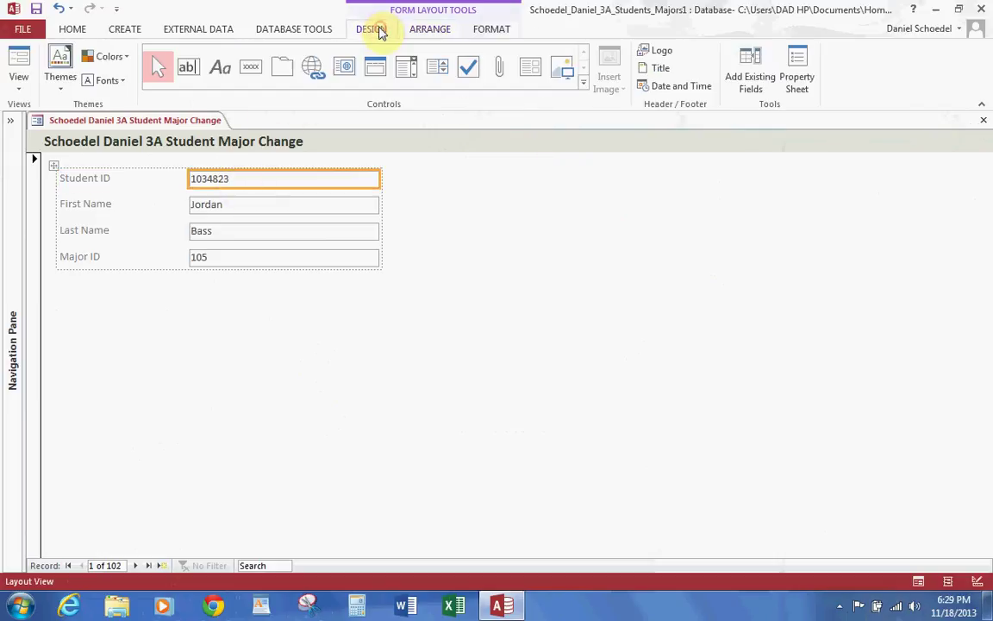
left_click(795, 66)
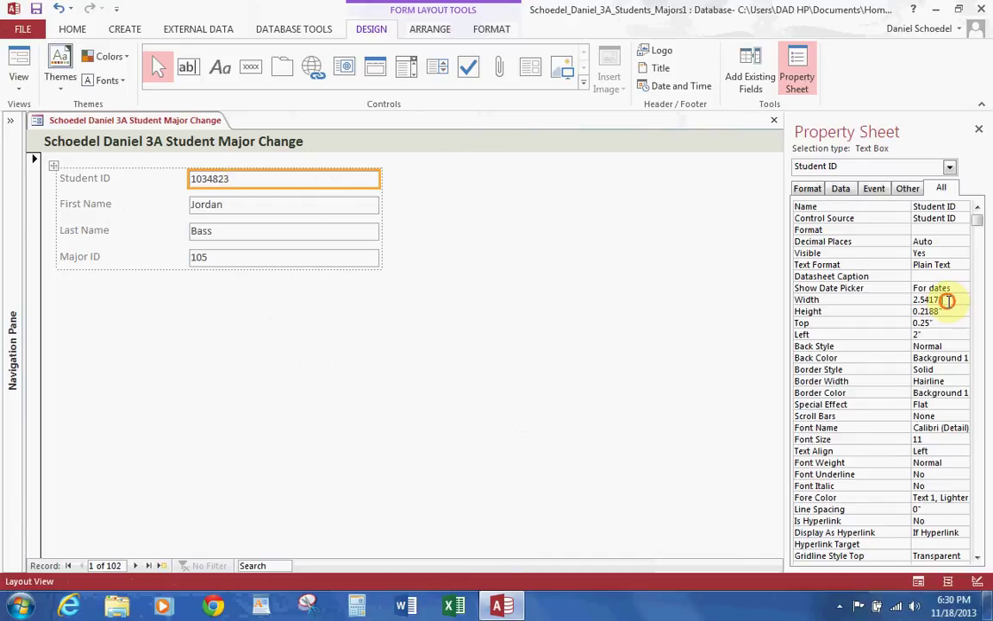
left_click(907, 299)
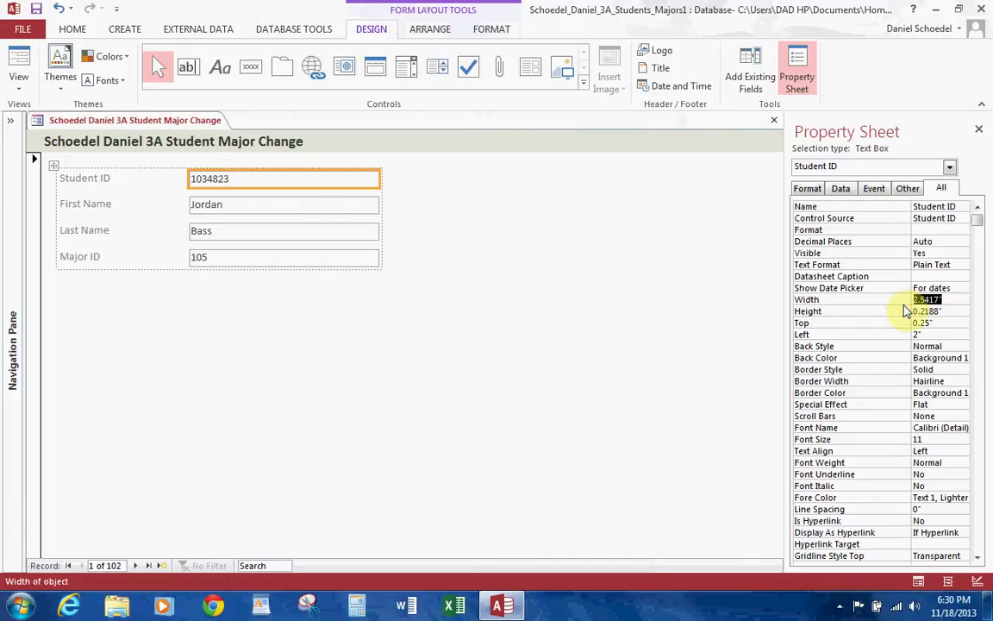
type("1.5")
key("Return")
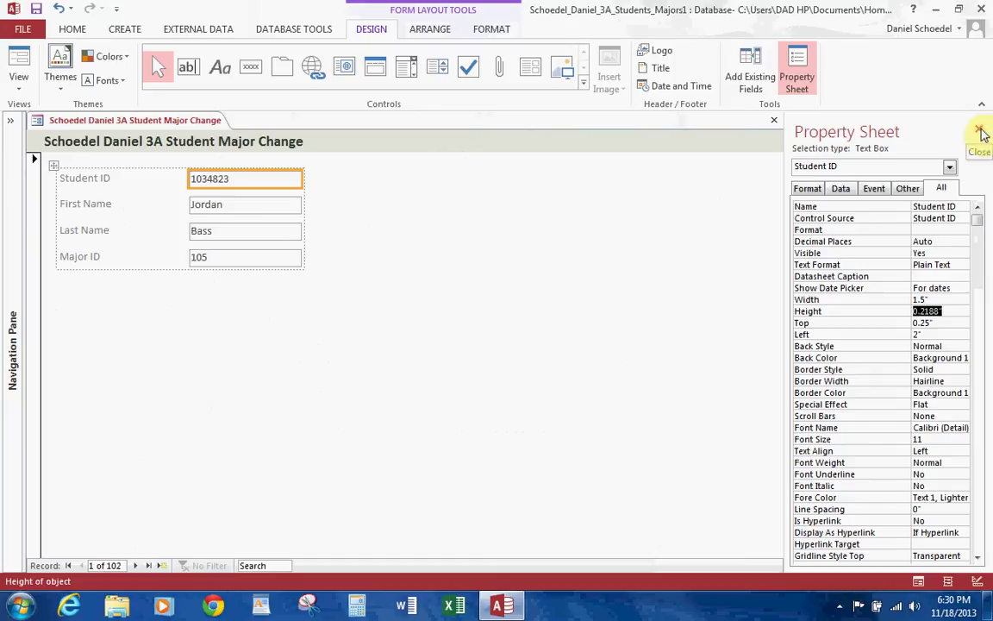
left_click(981, 131)
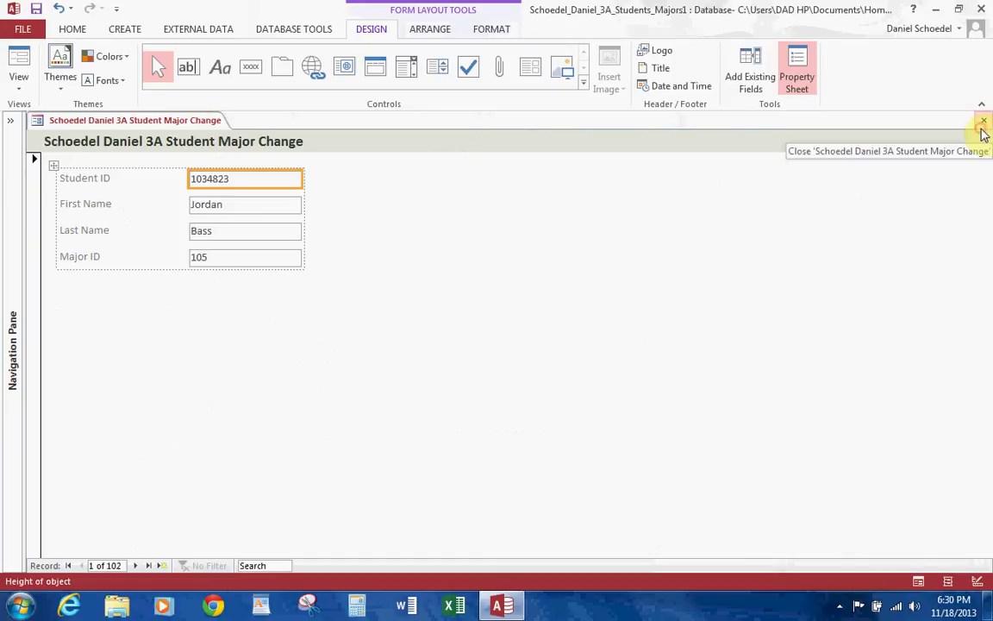
Step: Move the Last Name label and text box up, above First Name
left_click(89, 228)
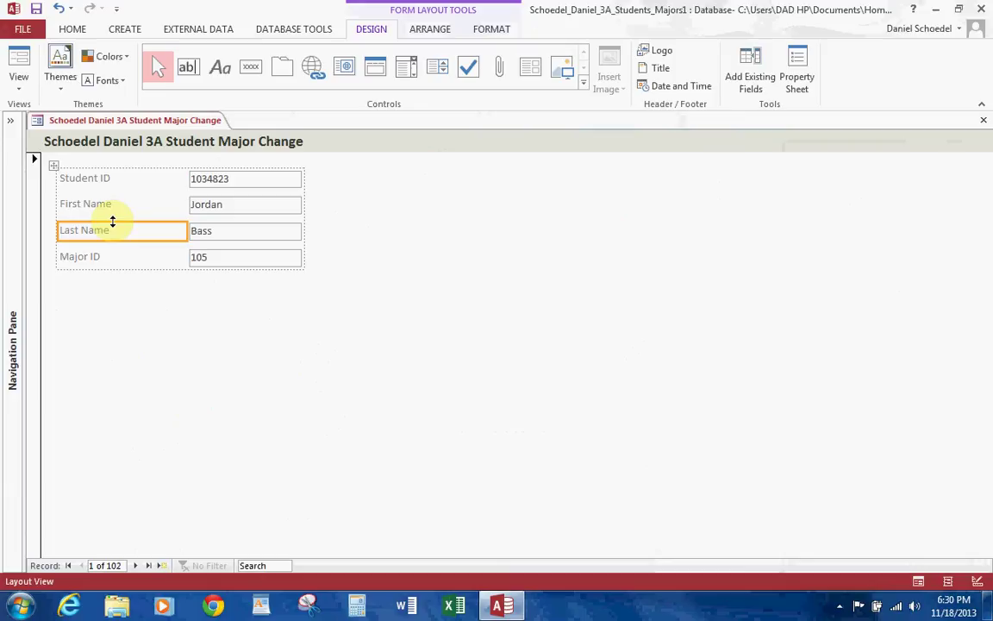
left_click(210, 239, "shift")
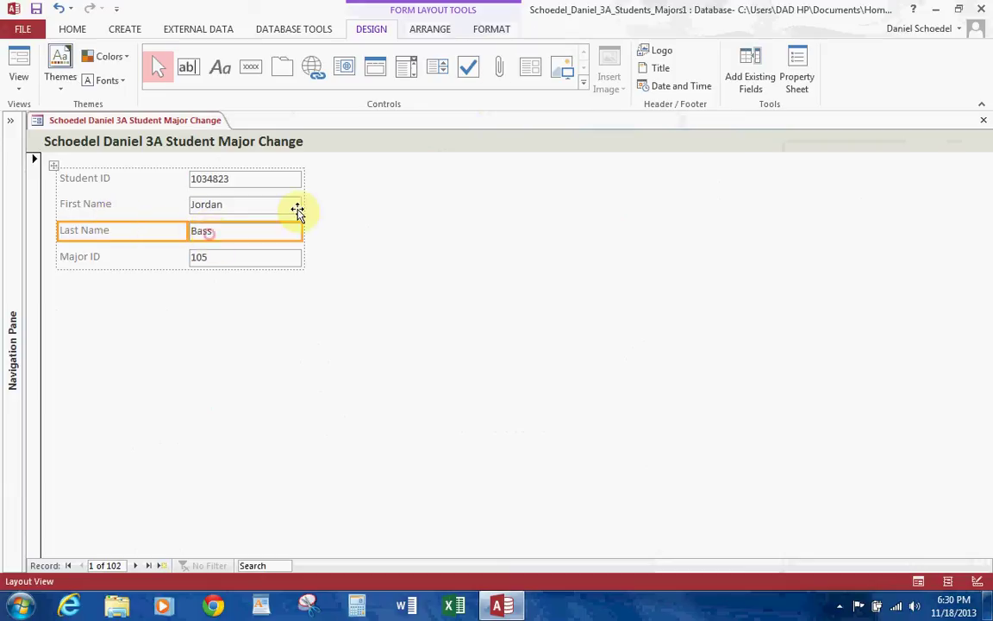
left_click(431, 28)
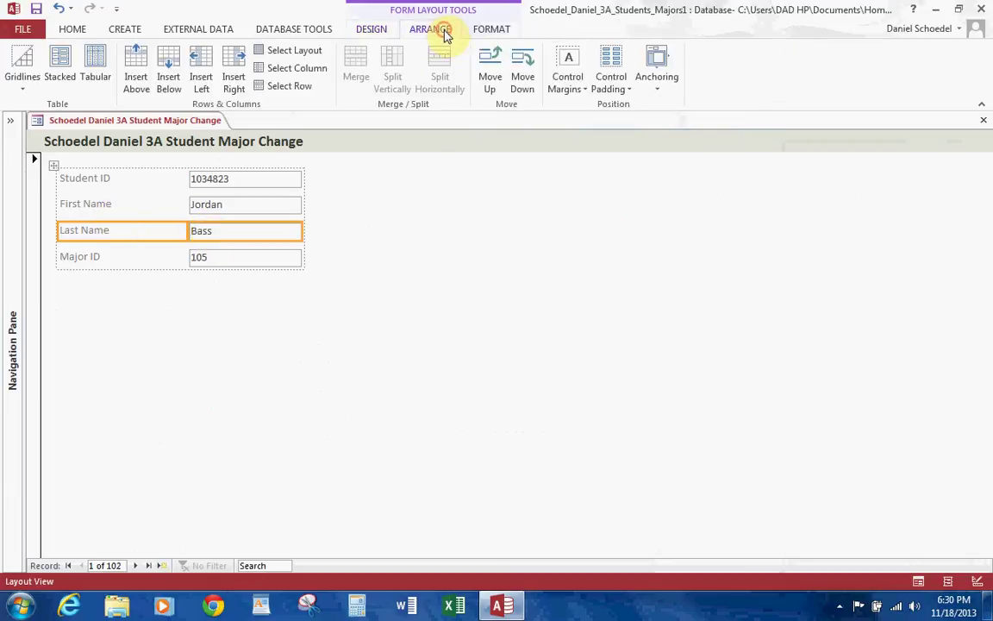
left_click(490, 69)
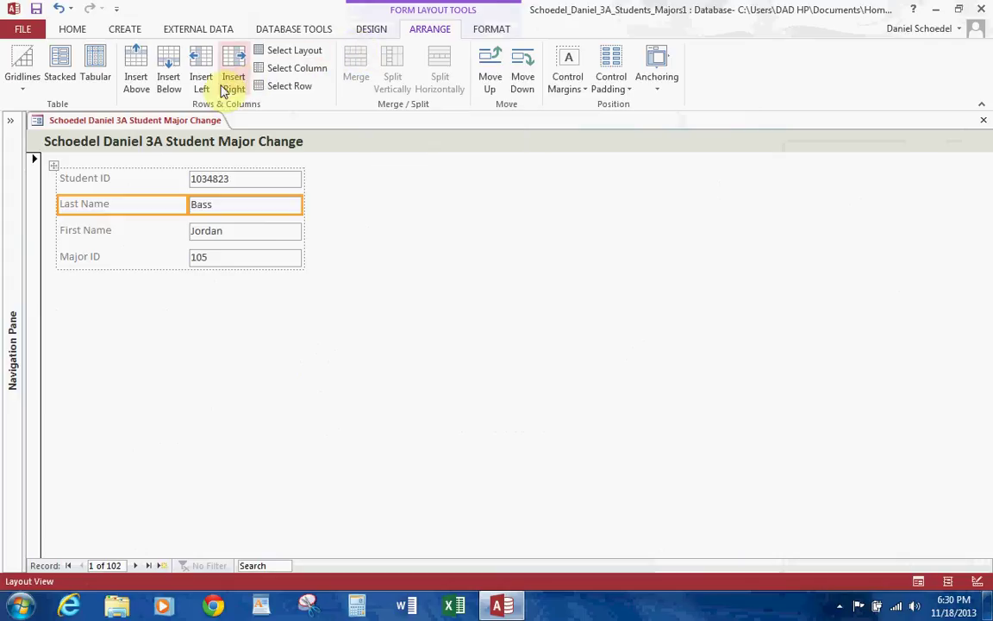
Step: Select the Student ID, Last Name, First Name and Major ID labels together
left_click(106, 178)
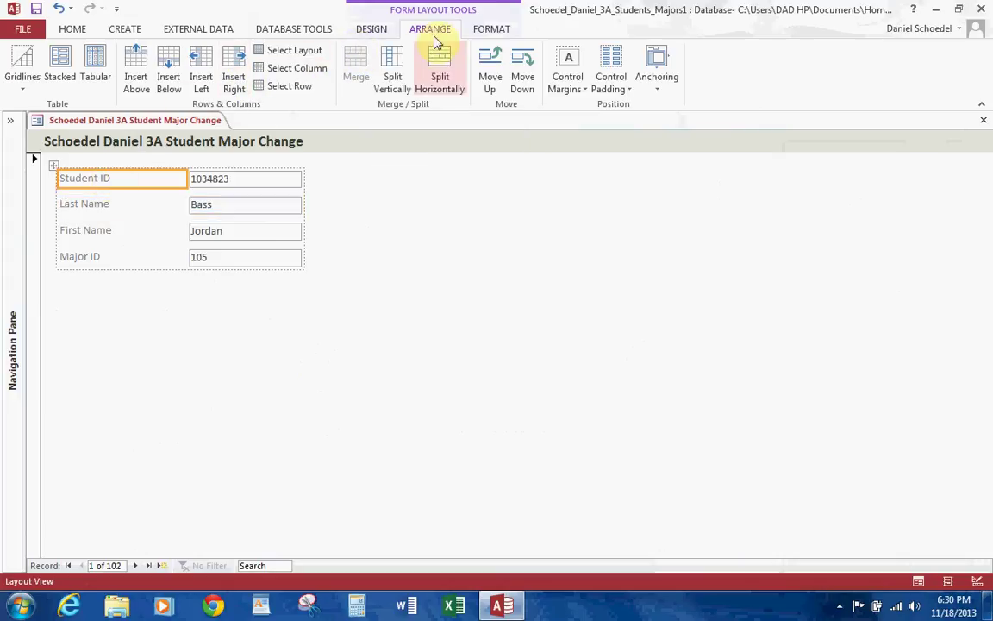
left_click(295, 68)
left_click(123, 177)
left_click(96, 203, "ctrl")
left_click(97, 231, "ctrl")
left_click(93, 257, "ctrl")
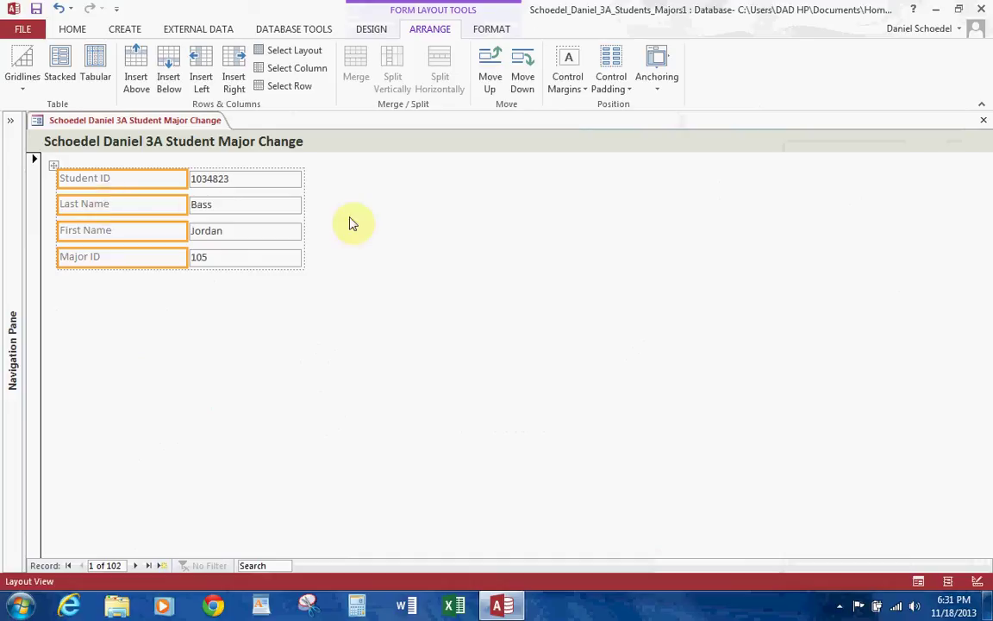
Step: Give the column of four text boxes a light green fill with bold olive green text
left_click(228, 180)
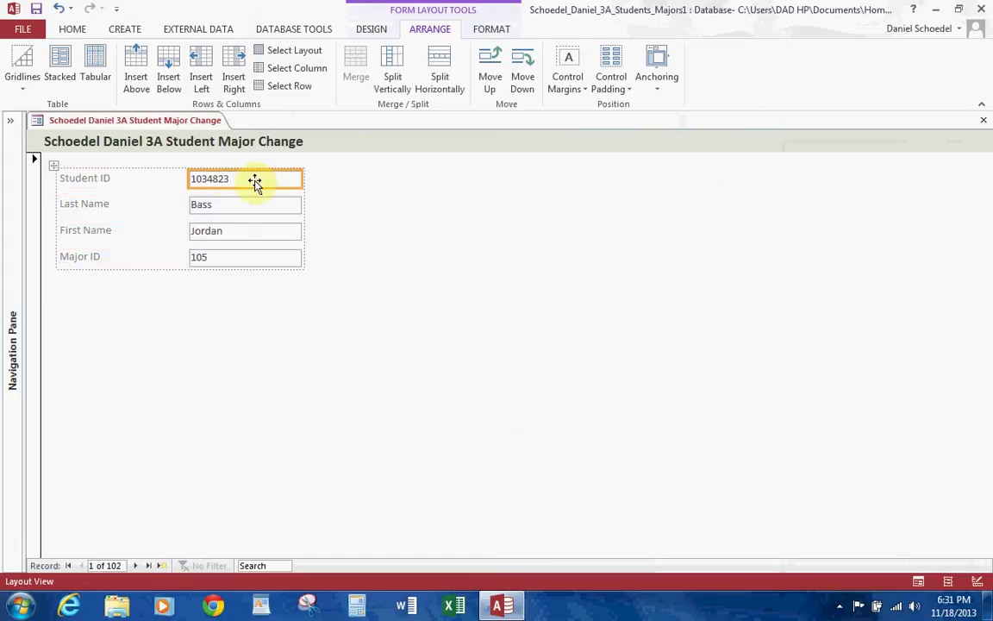
left_click(307, 70)
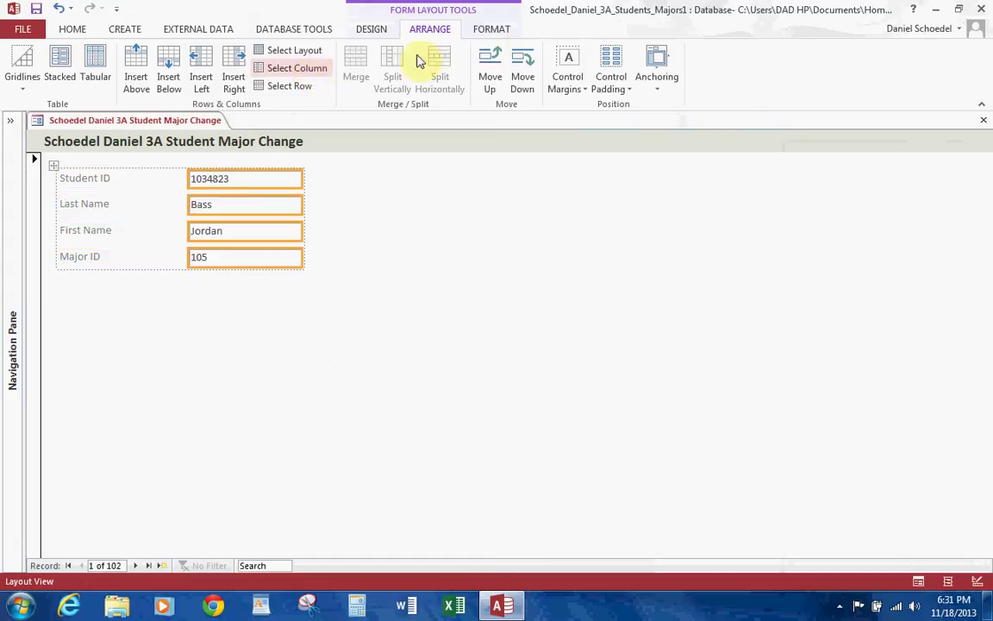
left_click(497, 28)
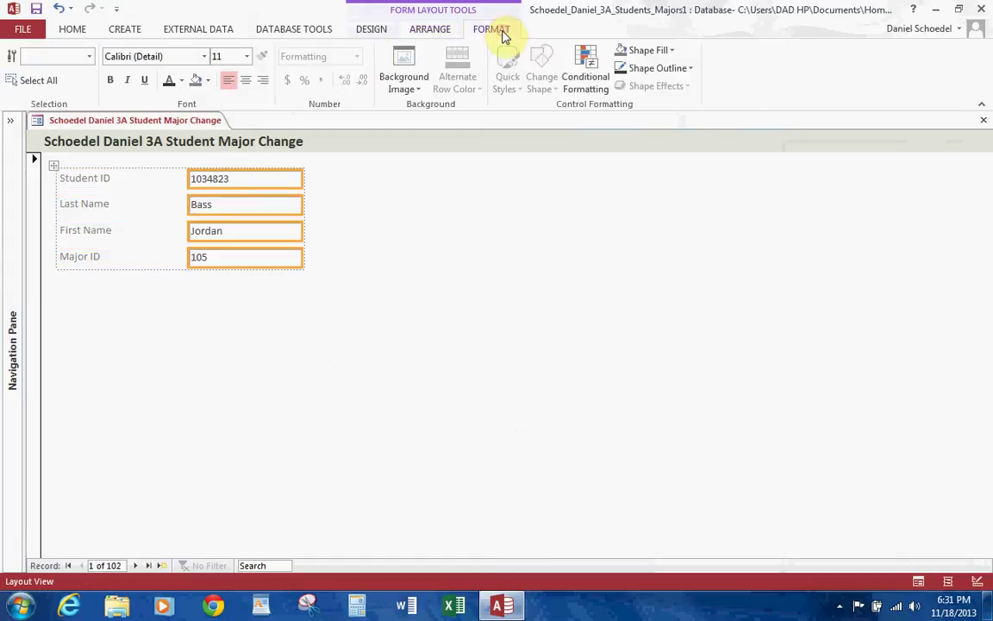
left_click(212, 84)
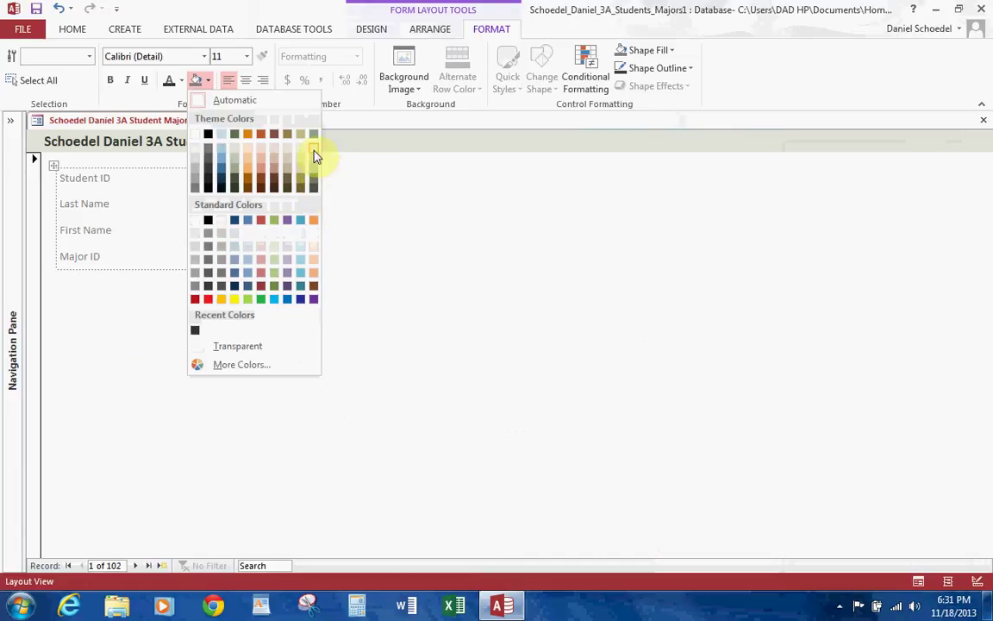
left_click(313, 149)
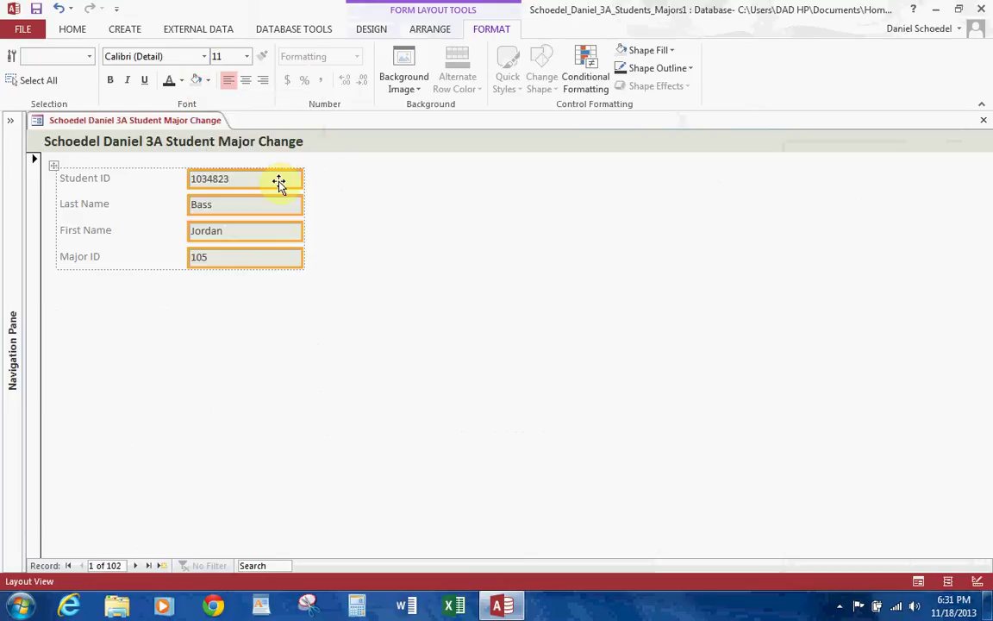
left_click(109, 81)
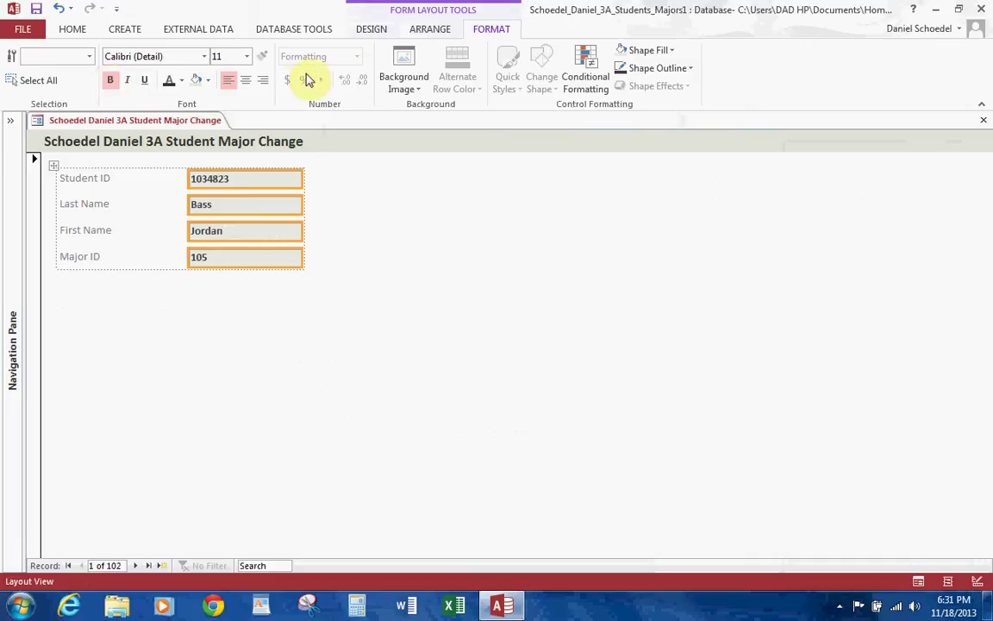
left_click(181, 81)
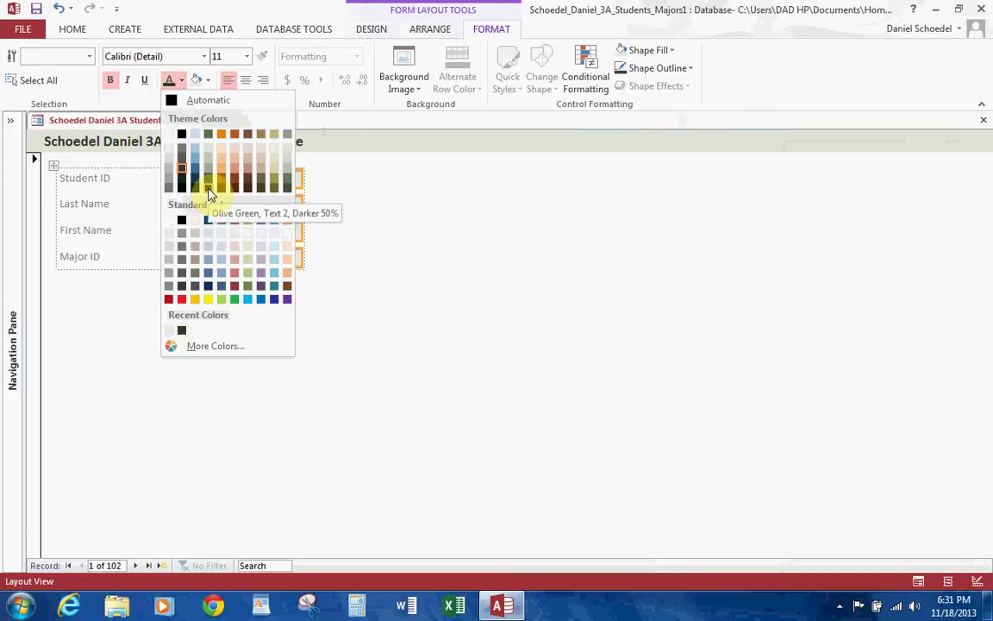
left_click(211, 137)
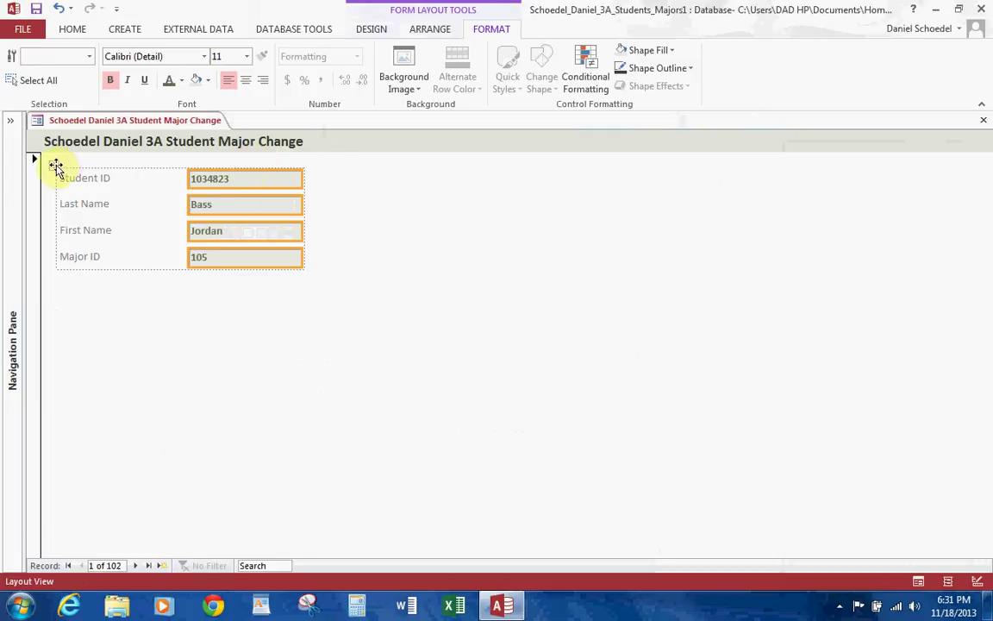
Step: Select the whole layout of labels and text boxes and set its font size to 12
left_click(55, 166)
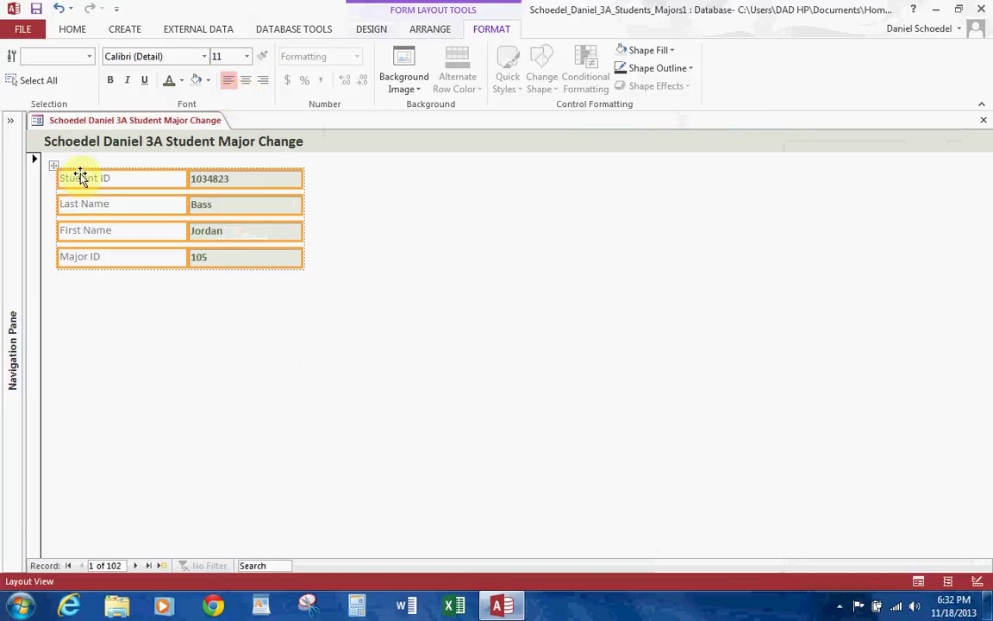
left_click(248, 57)
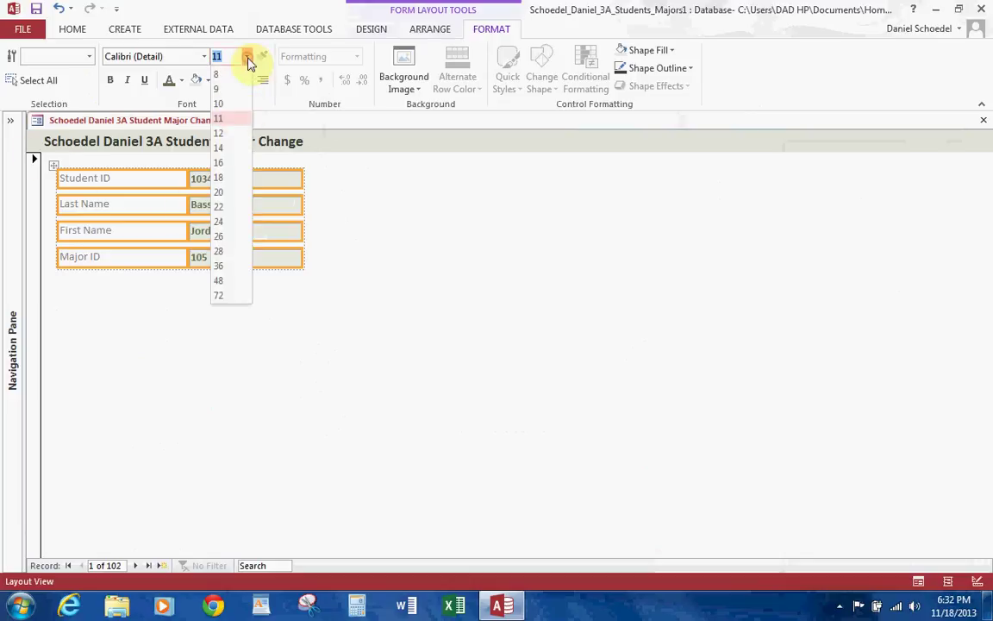
left_click(220, 133)
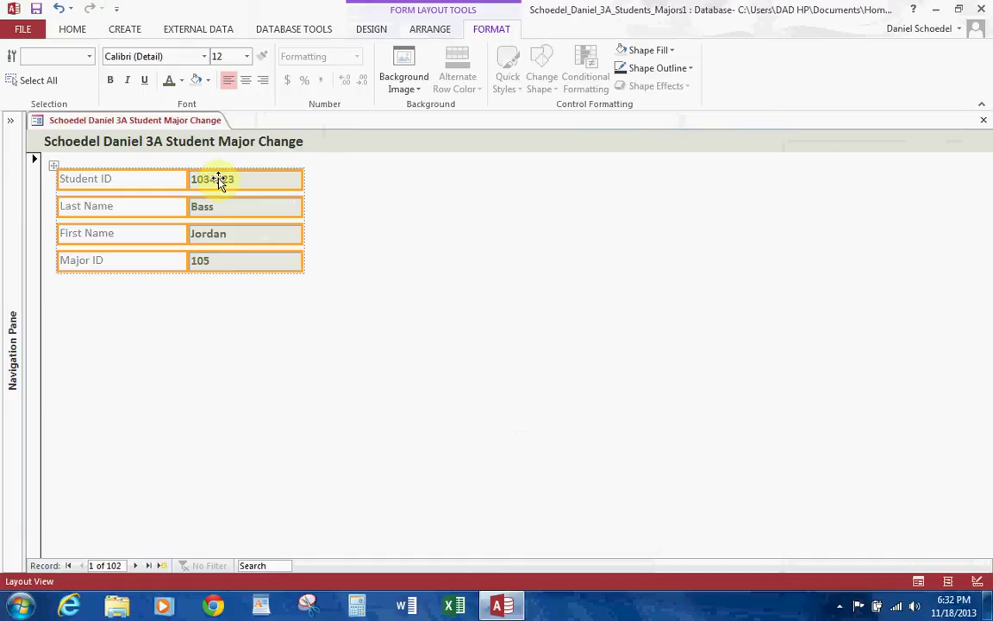
left_click(376, 29)
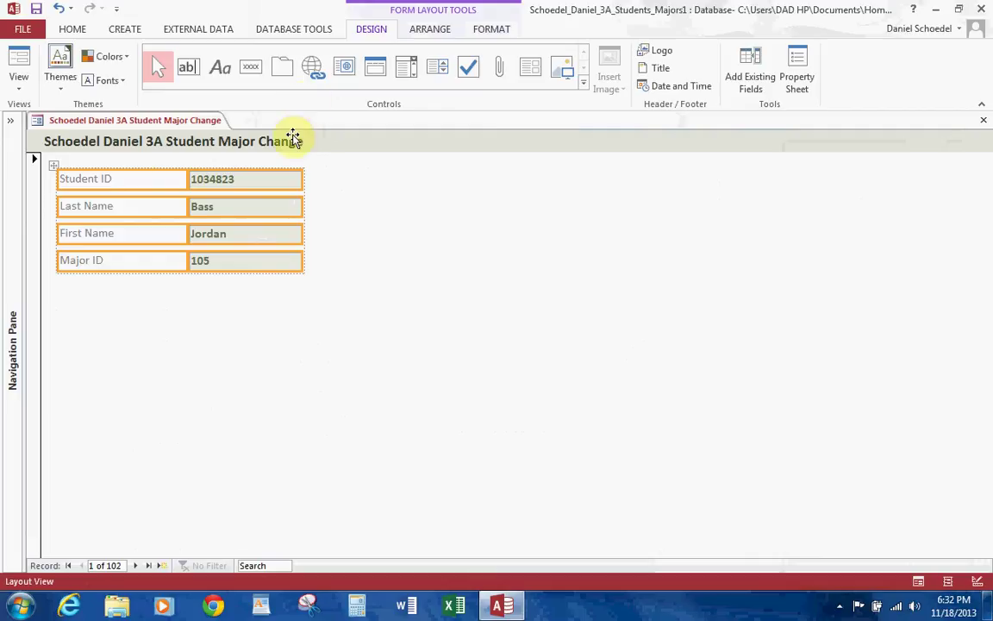
Step: Set the Height of all selected labels and text boxes to 0.35 inches
left_click(798, 79)
left_click(916, 229)
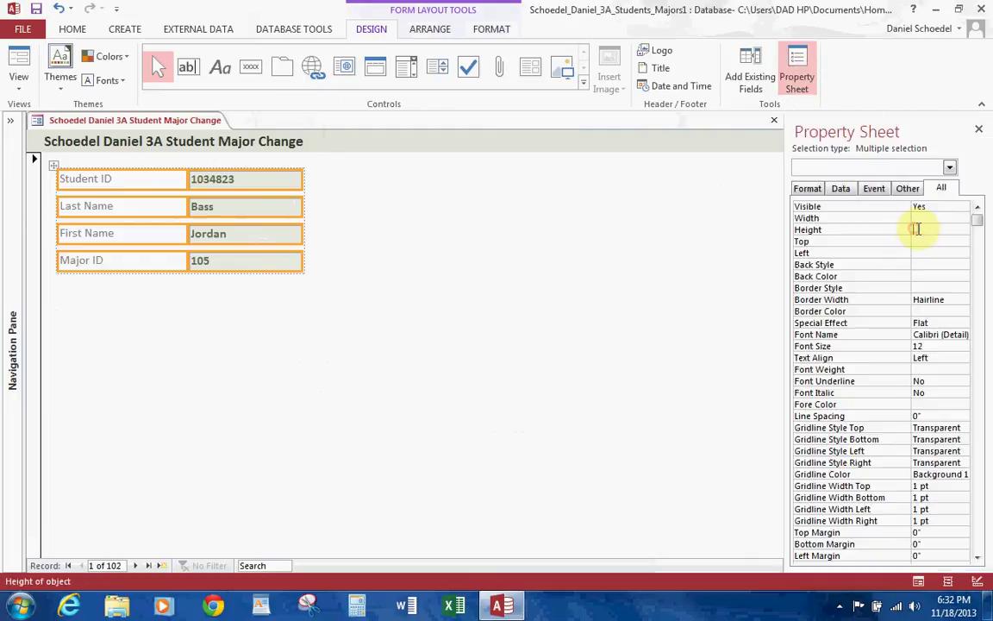
type(".35")
key("Return")
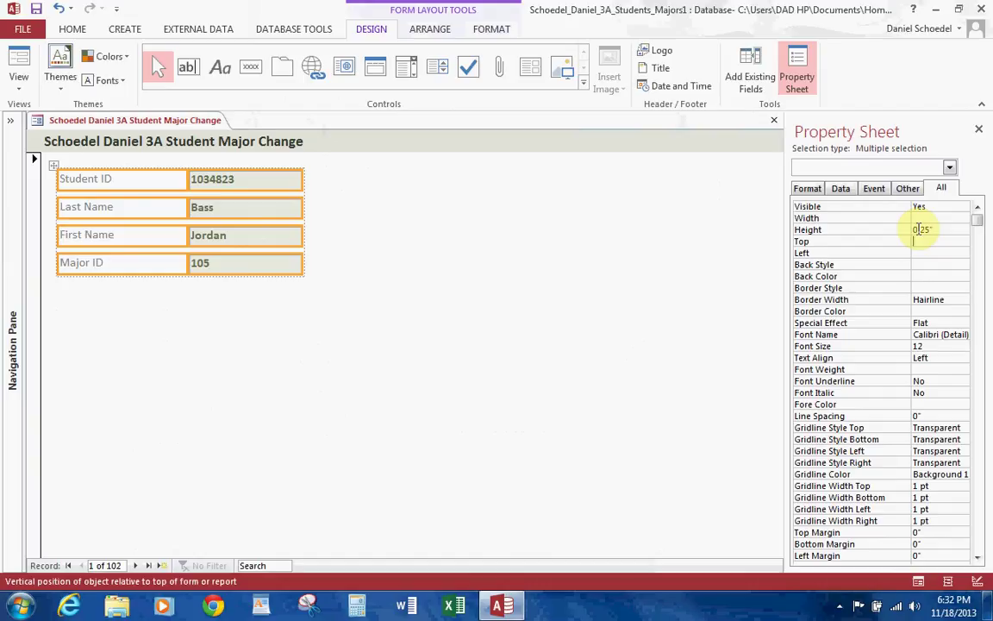
left_click(370, 315)
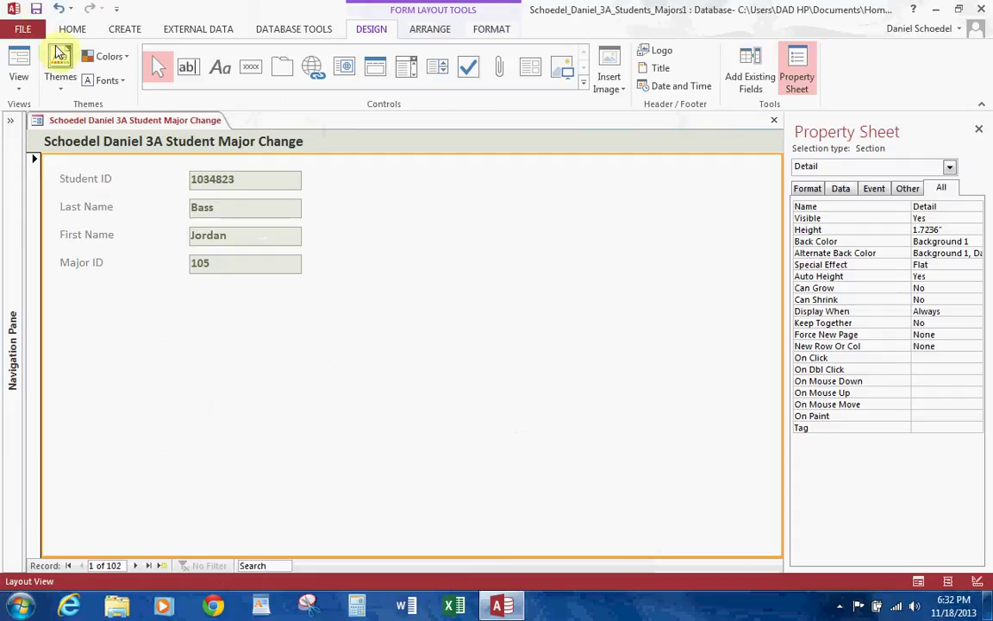
Step: Switch to Design View and set the Form Footer section's Height to 0.5 inches
left_click(22, 87)
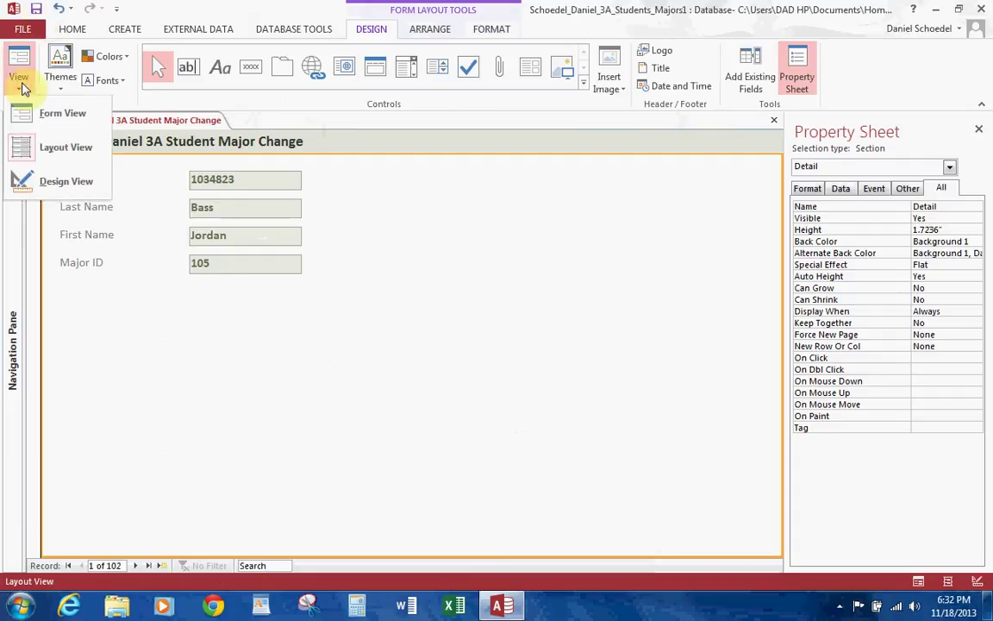
left_click(45, 181)
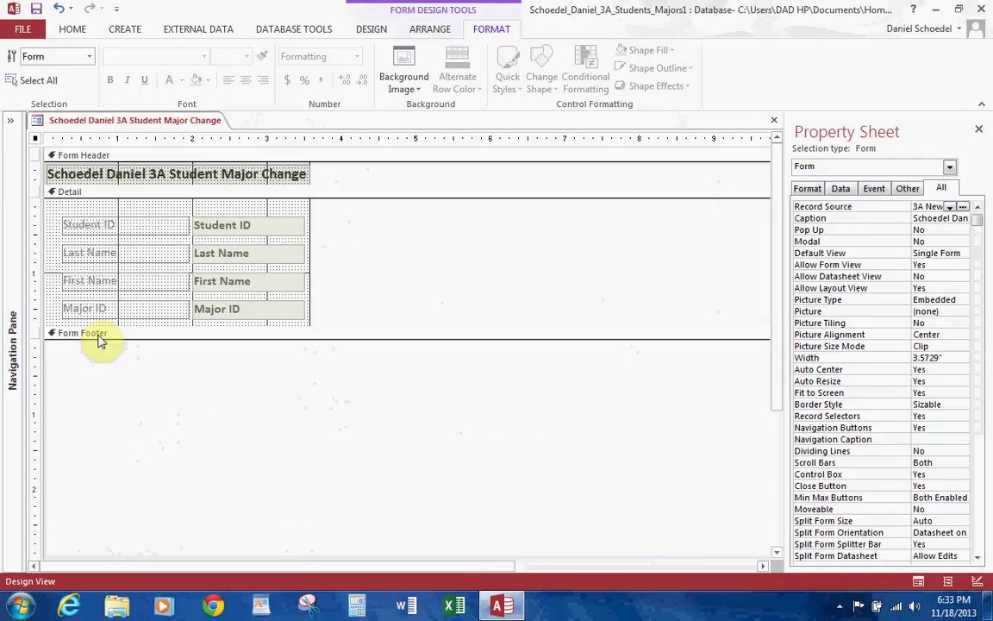
left_click(97, 337)
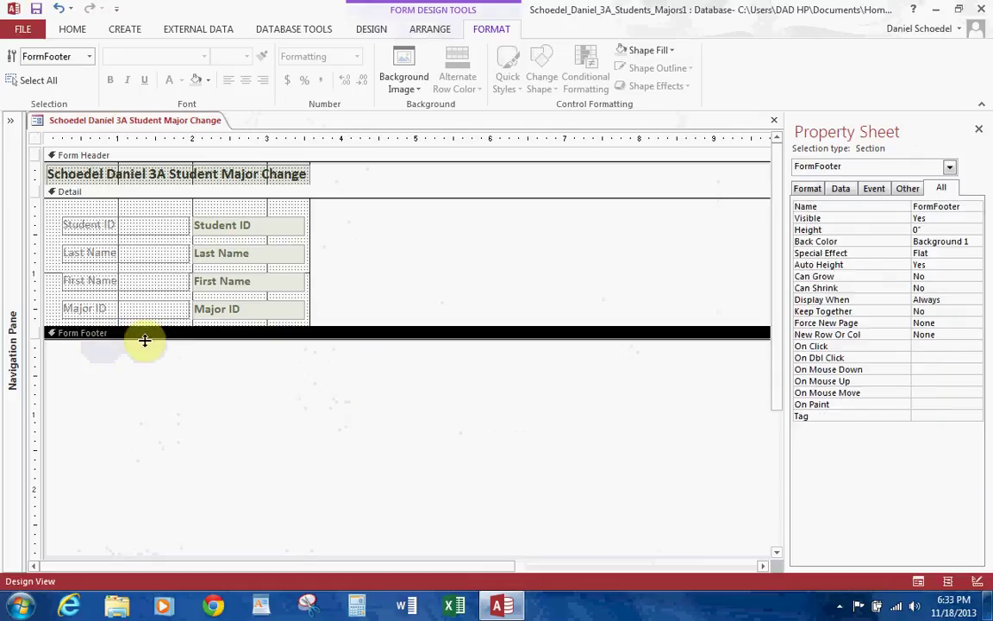
left_click(912, 229)
type("0.5")
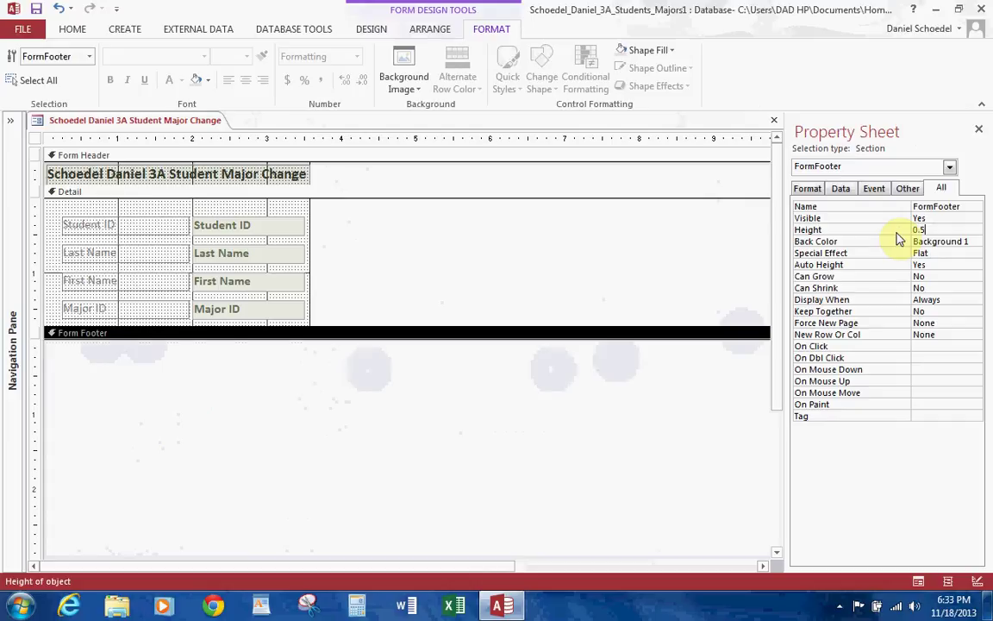
key("Return")
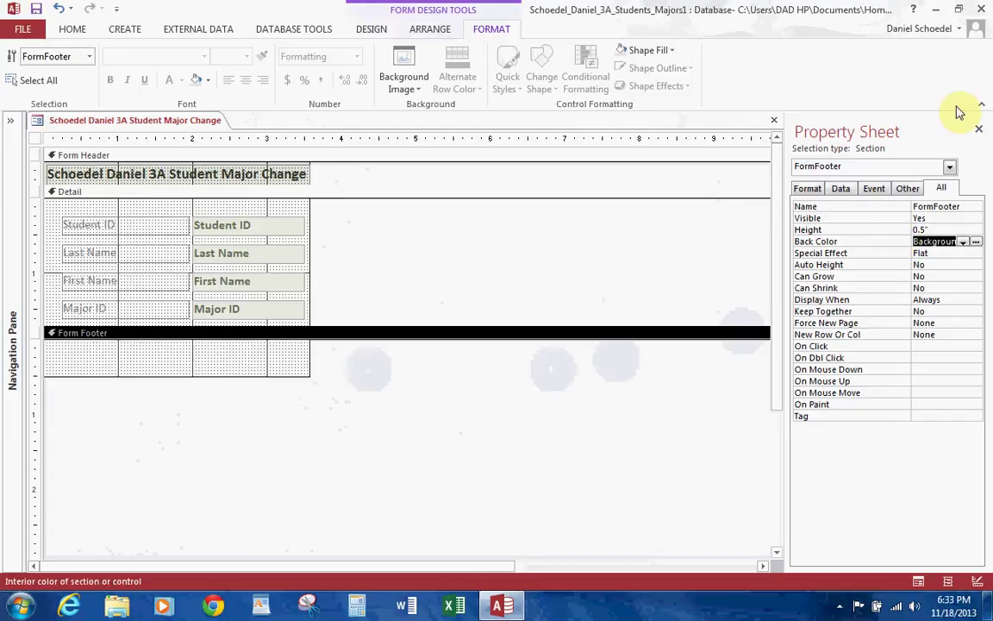
key("ctrl+z")
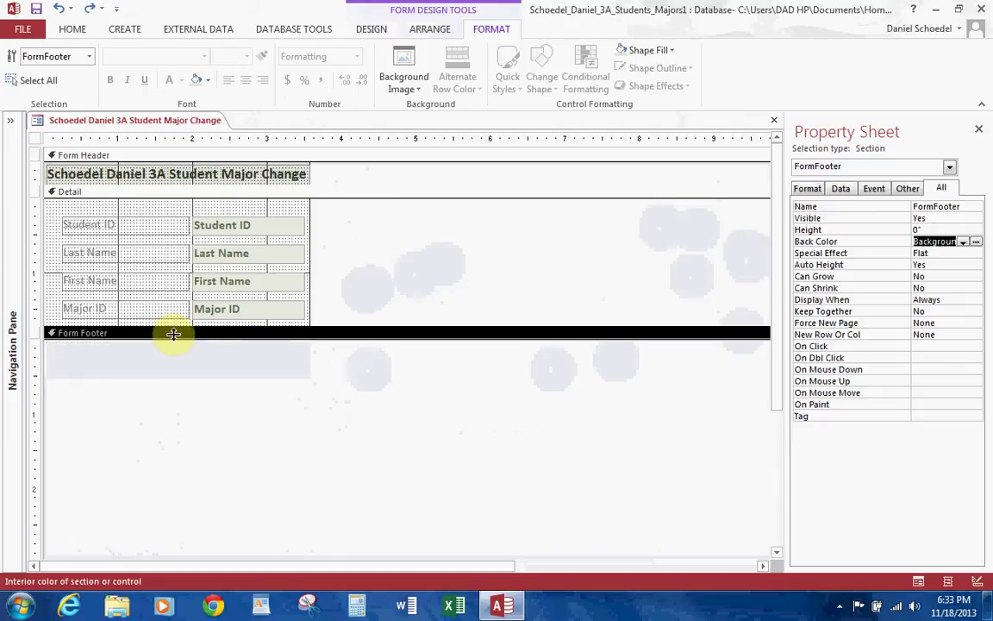
left_click(875, 230)
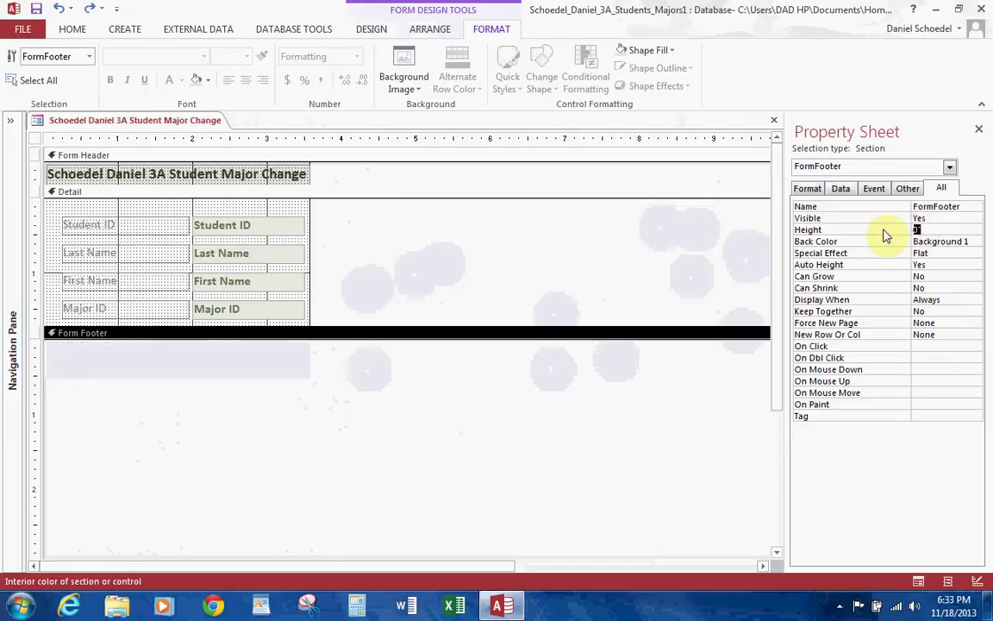
type("0.5")
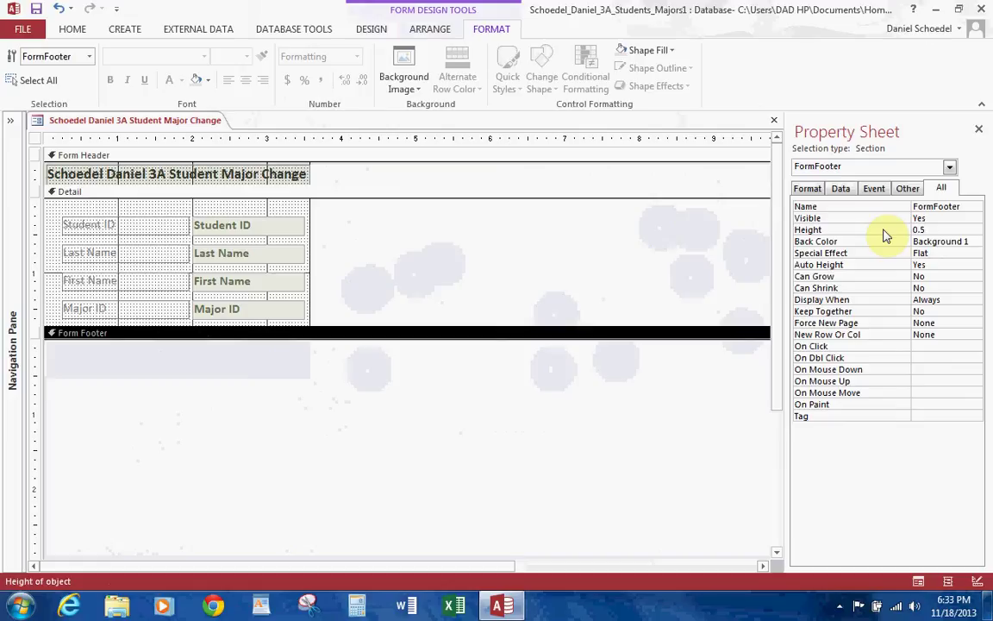
key("Return")
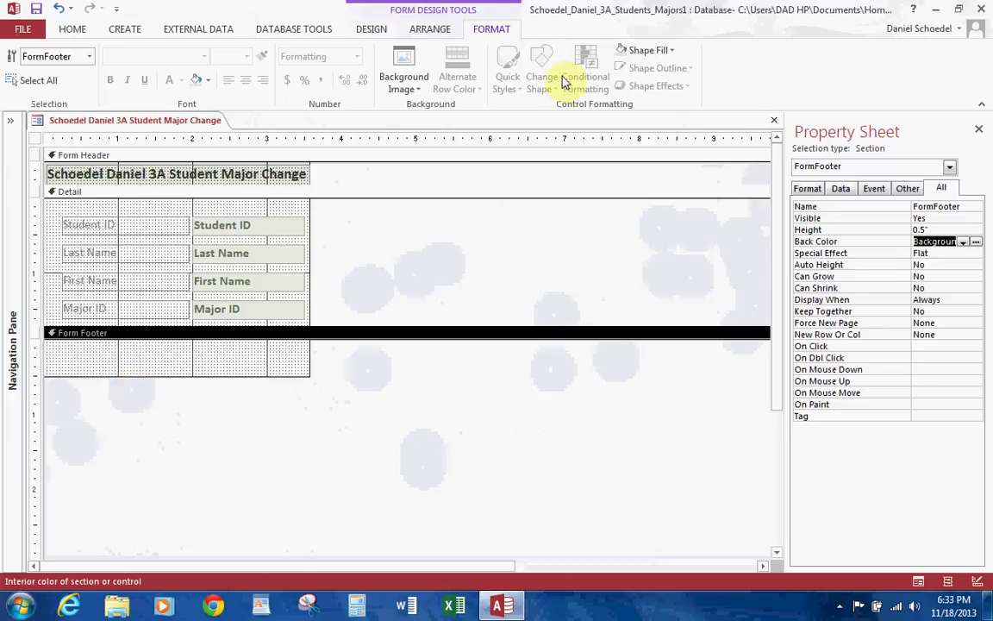
left_click(418, 29)
left_click(375, 28)
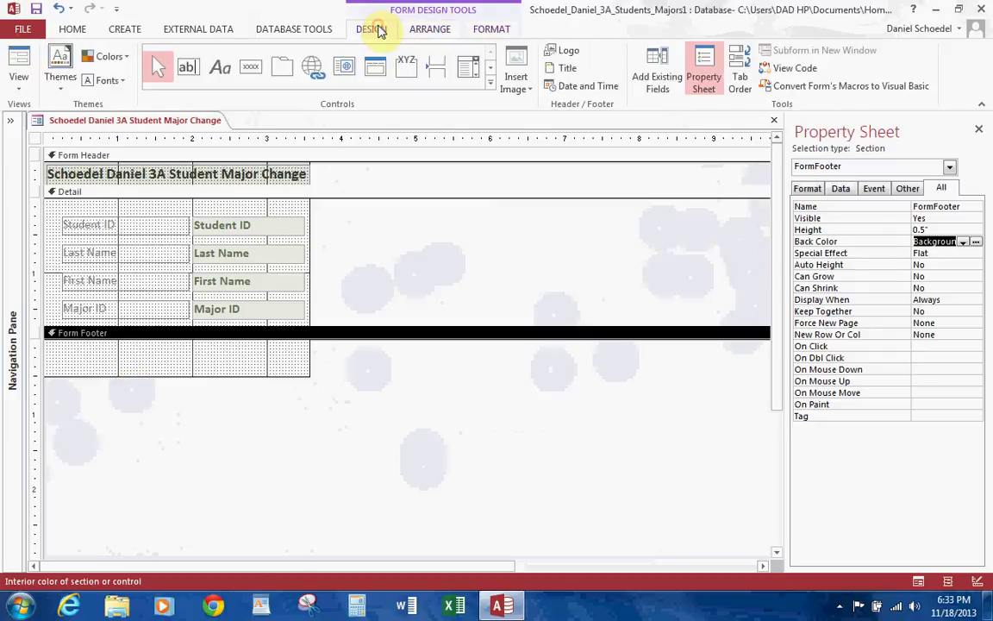
Step: Draw a label in the Form Footer and type 'Texas Lakes Community College' into it
left_click(220, 73)
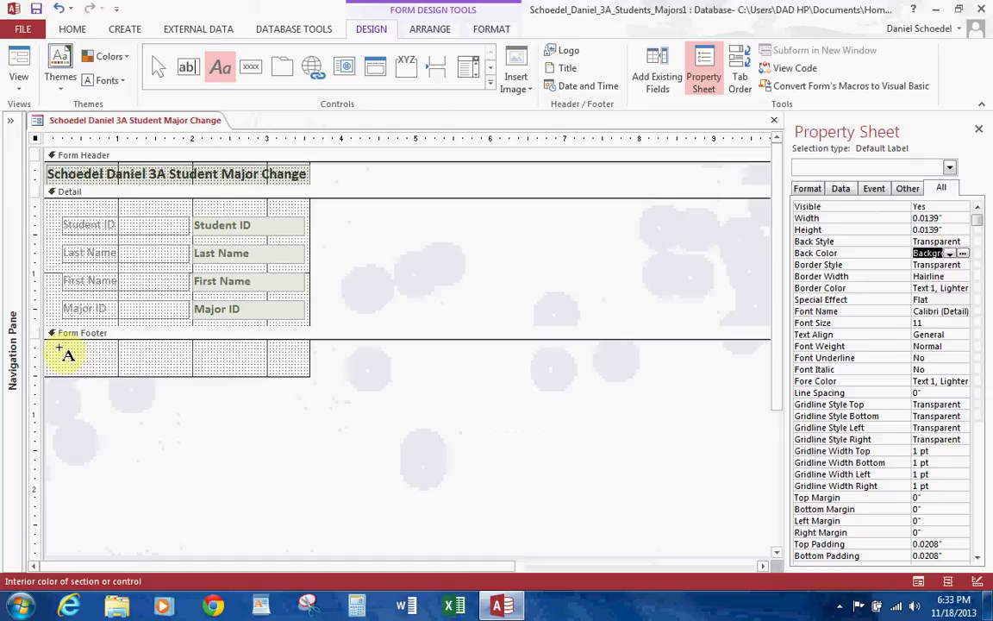
left_click_drag(62, 348, 270, 371)
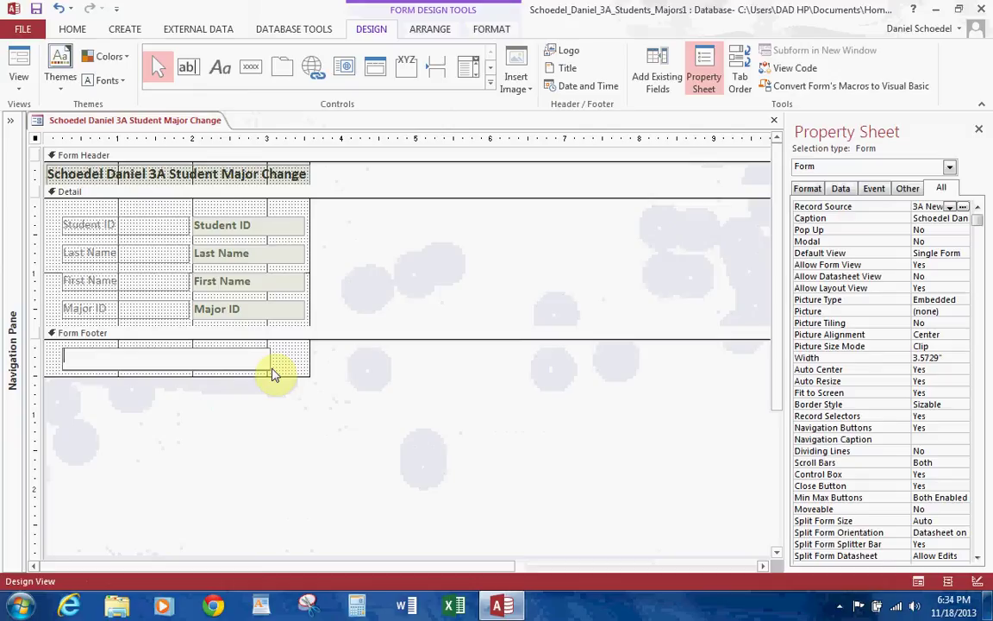
type("Te4")
key("BackSpace")
key("BackSpace")
key("BackSpace")
type("xas Comm")
key("BackSpace")
key("BackSpace")
key("BackSpace")
key("BackSpace")
type("Lakes Community ")
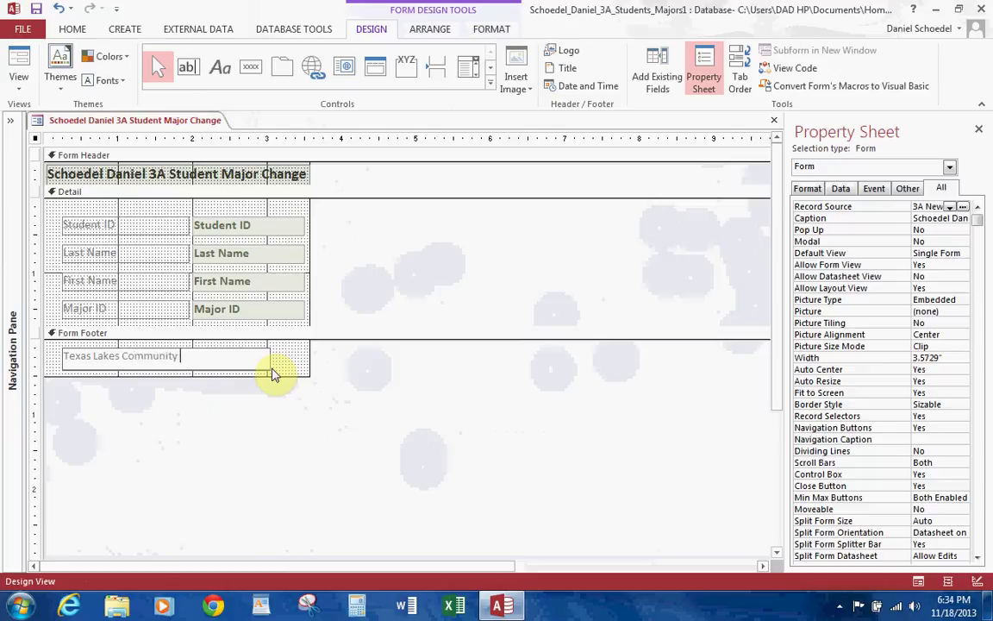
type("College")
left_click(200, 435)
Step: Select the footer label text, make it bold, and colour it Olive Green, Text 2
left_click(221, 357)
left_click(220, 356)
left_click_drag(218, 356, 65, 350)
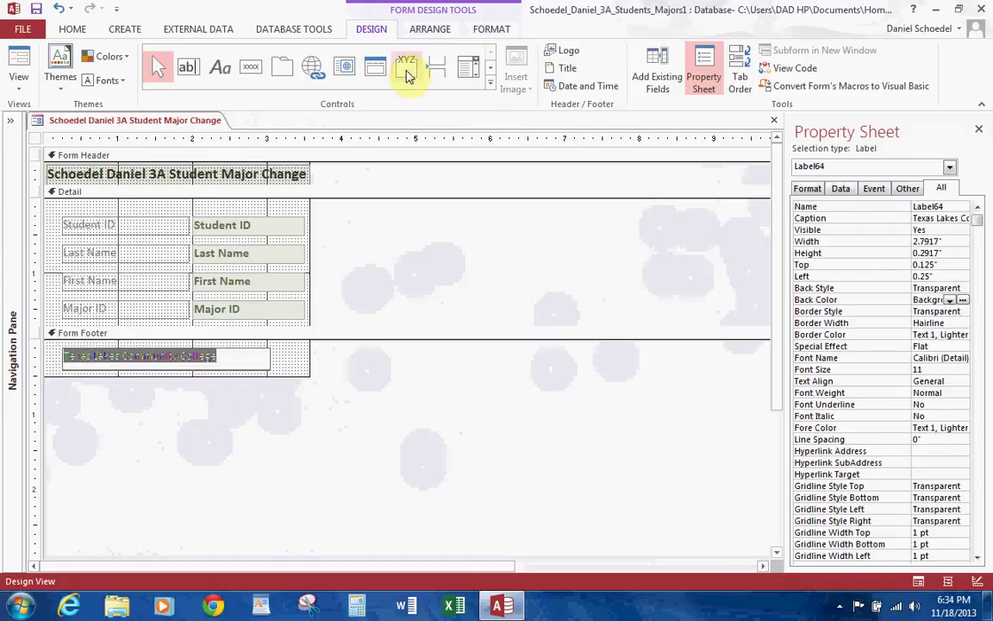
left_click(483, 31)
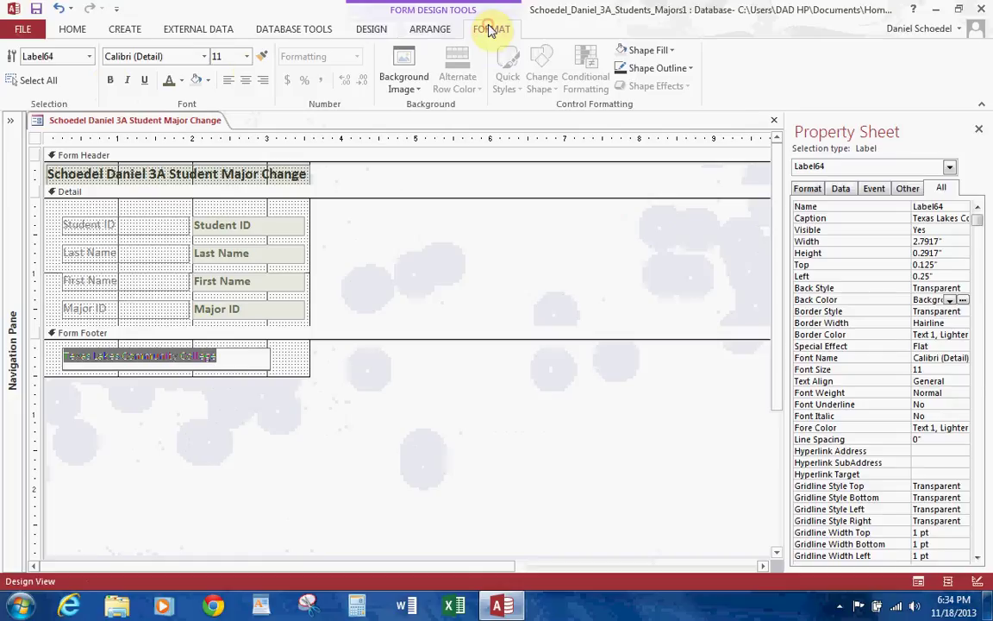
left_click(109, 80)
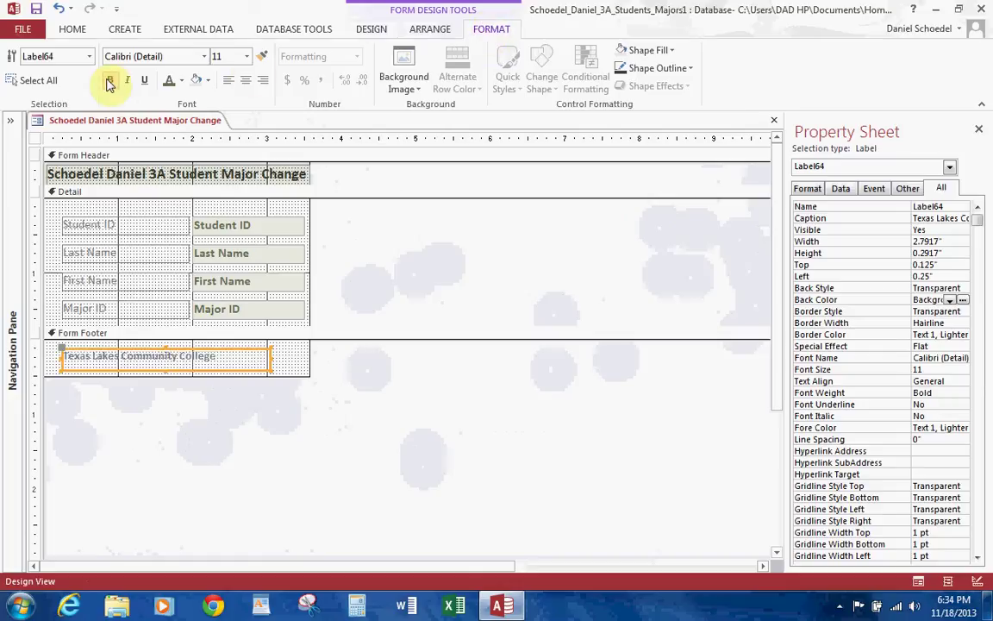
left_click(182, 82)
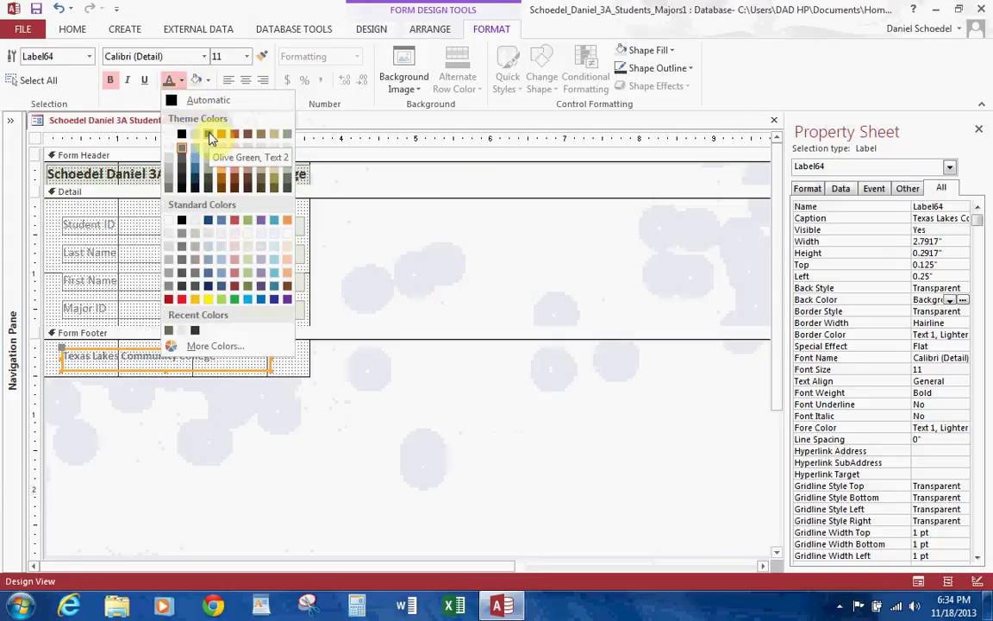
left_click(209, 134)
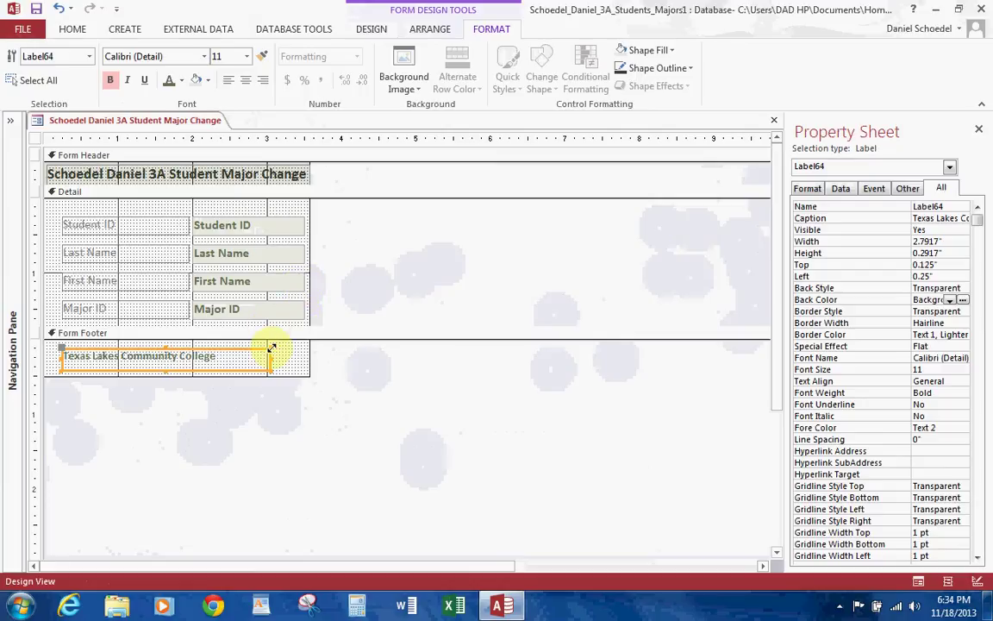
left_click(936, 264)
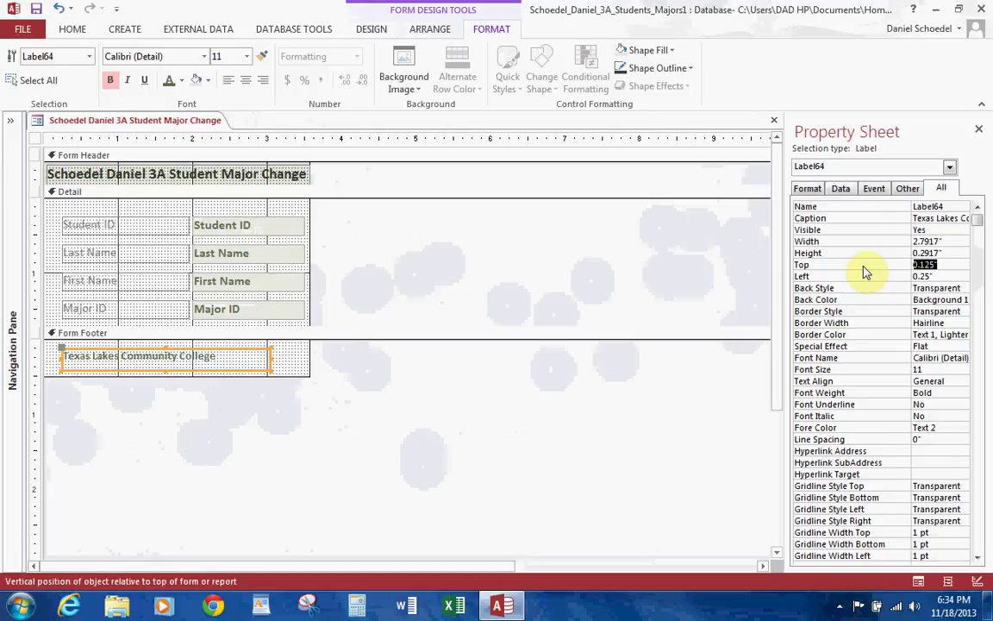
Step: Set the footer label's Top to 0.1" and Left to 0.6" in the Property Sheet
key("BackSpace")
type("0.1")
key("Return")
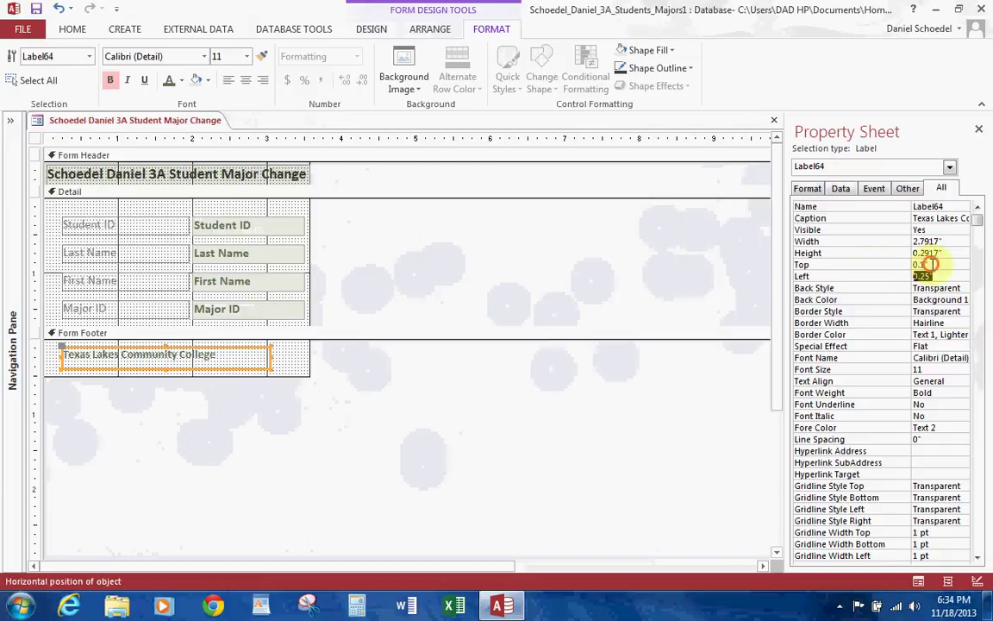
left_click(872, 267)
left_click(885, 277)
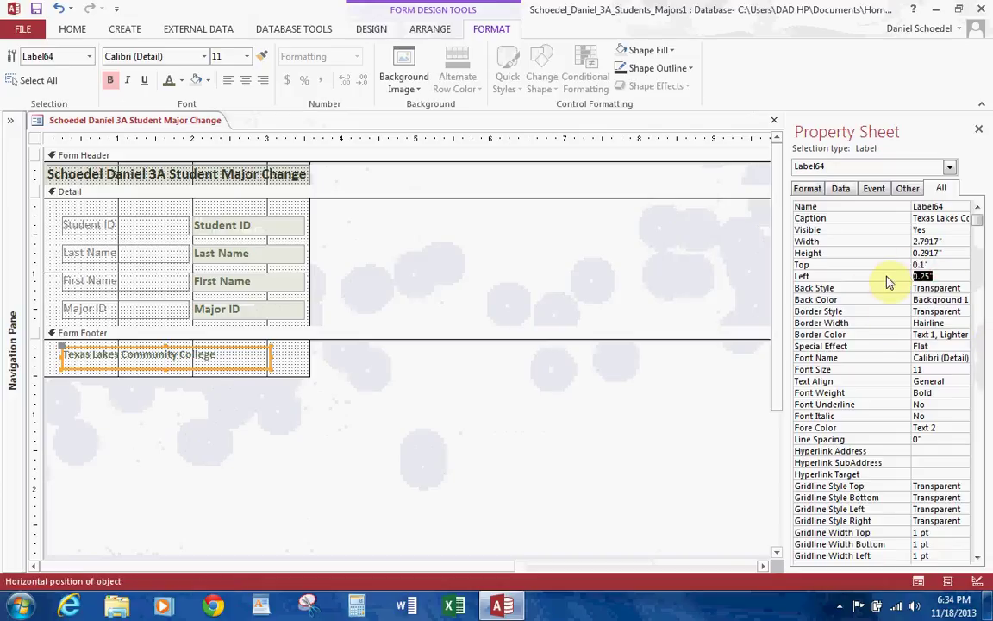
type("0.6")
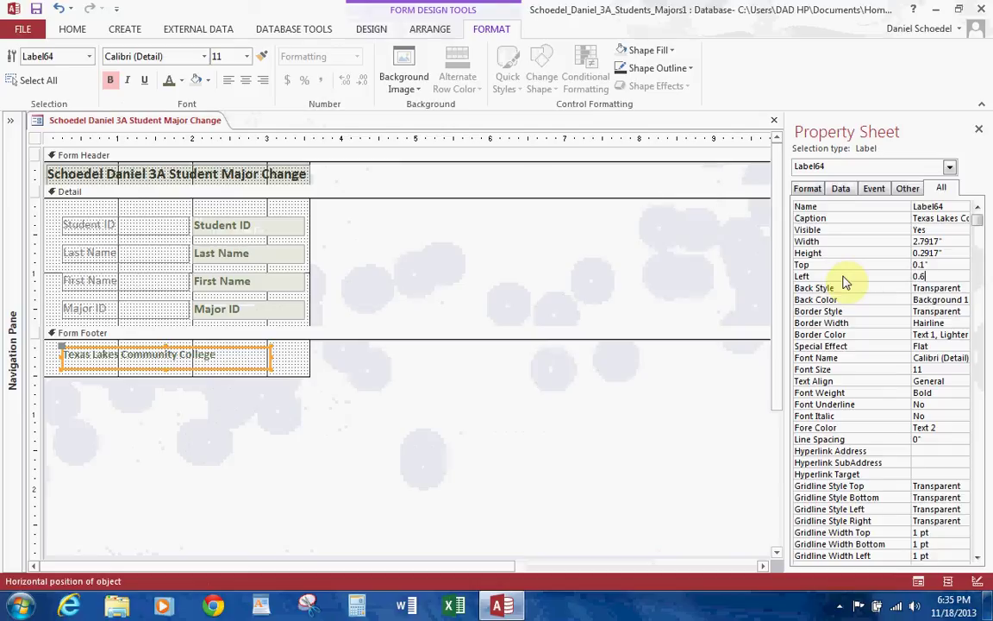
key("Return")
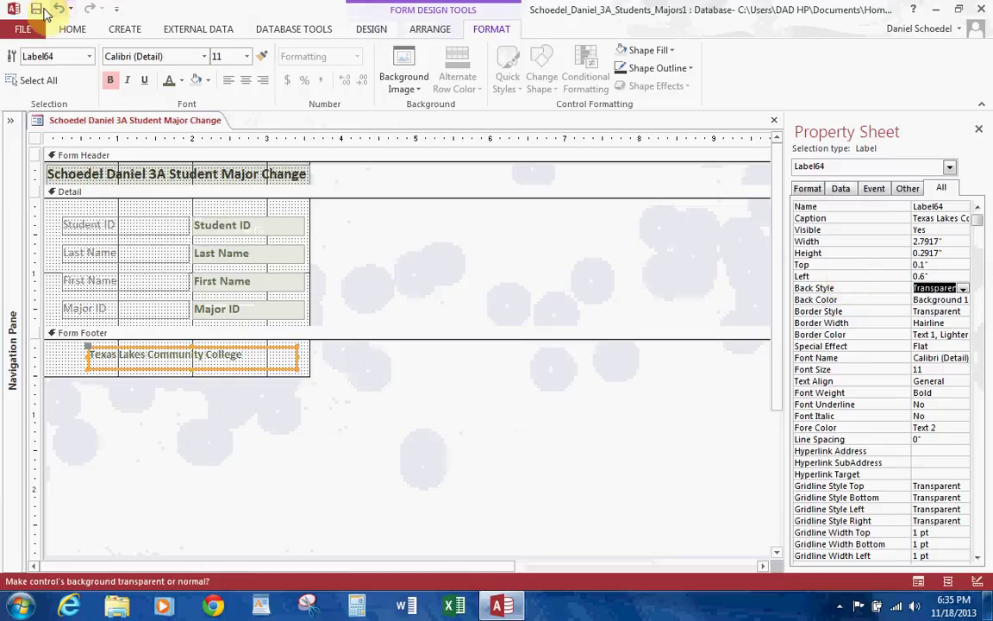
Step: Switch the Student Major Change form to Form View to check the college footer label
left_click(73, 28)
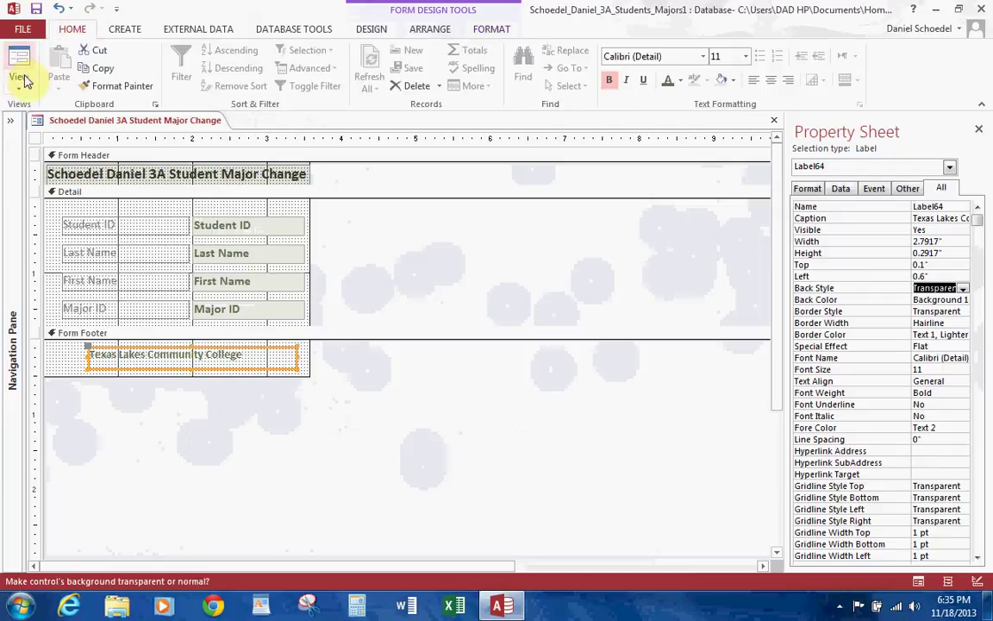
left_click(19, 82)
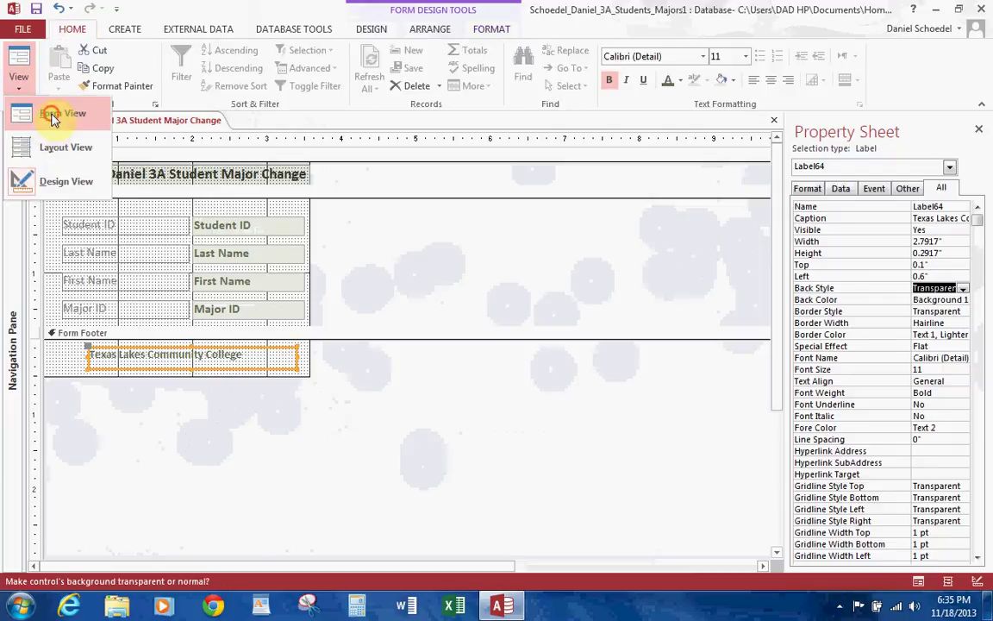
left_click(50, 112)
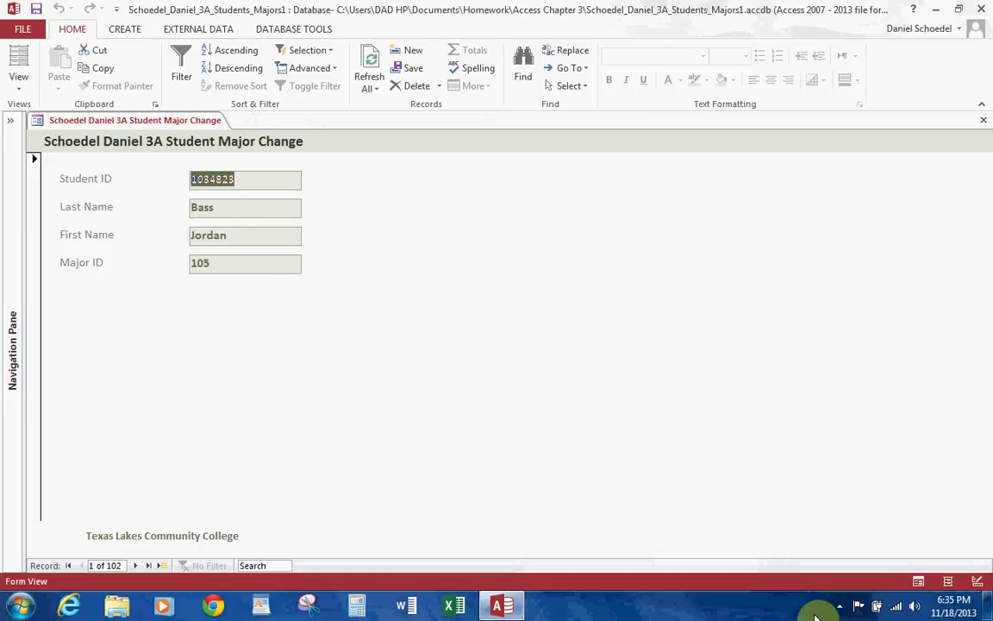
left_click(840, 606)
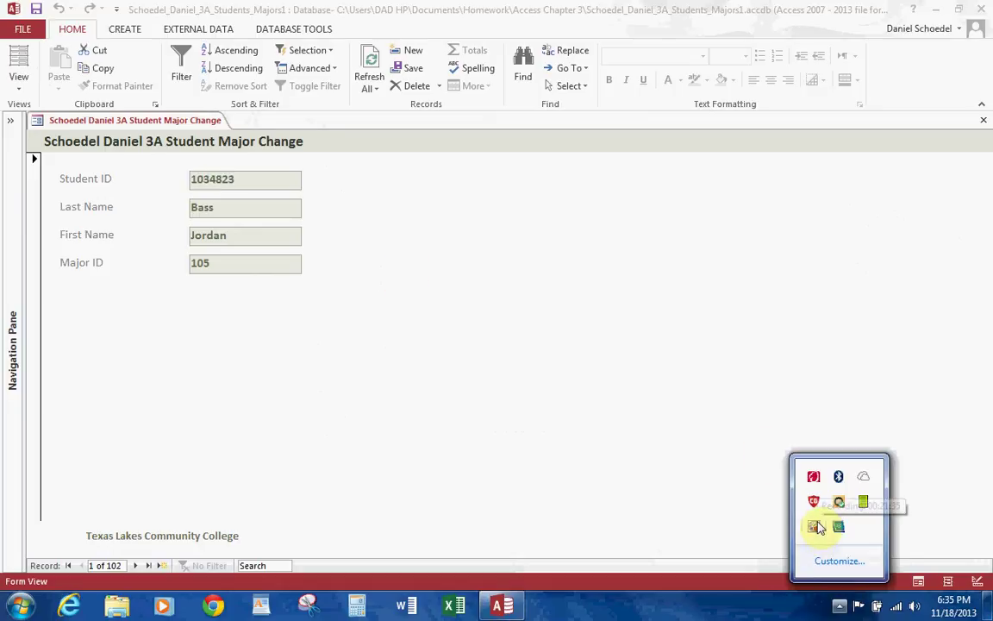